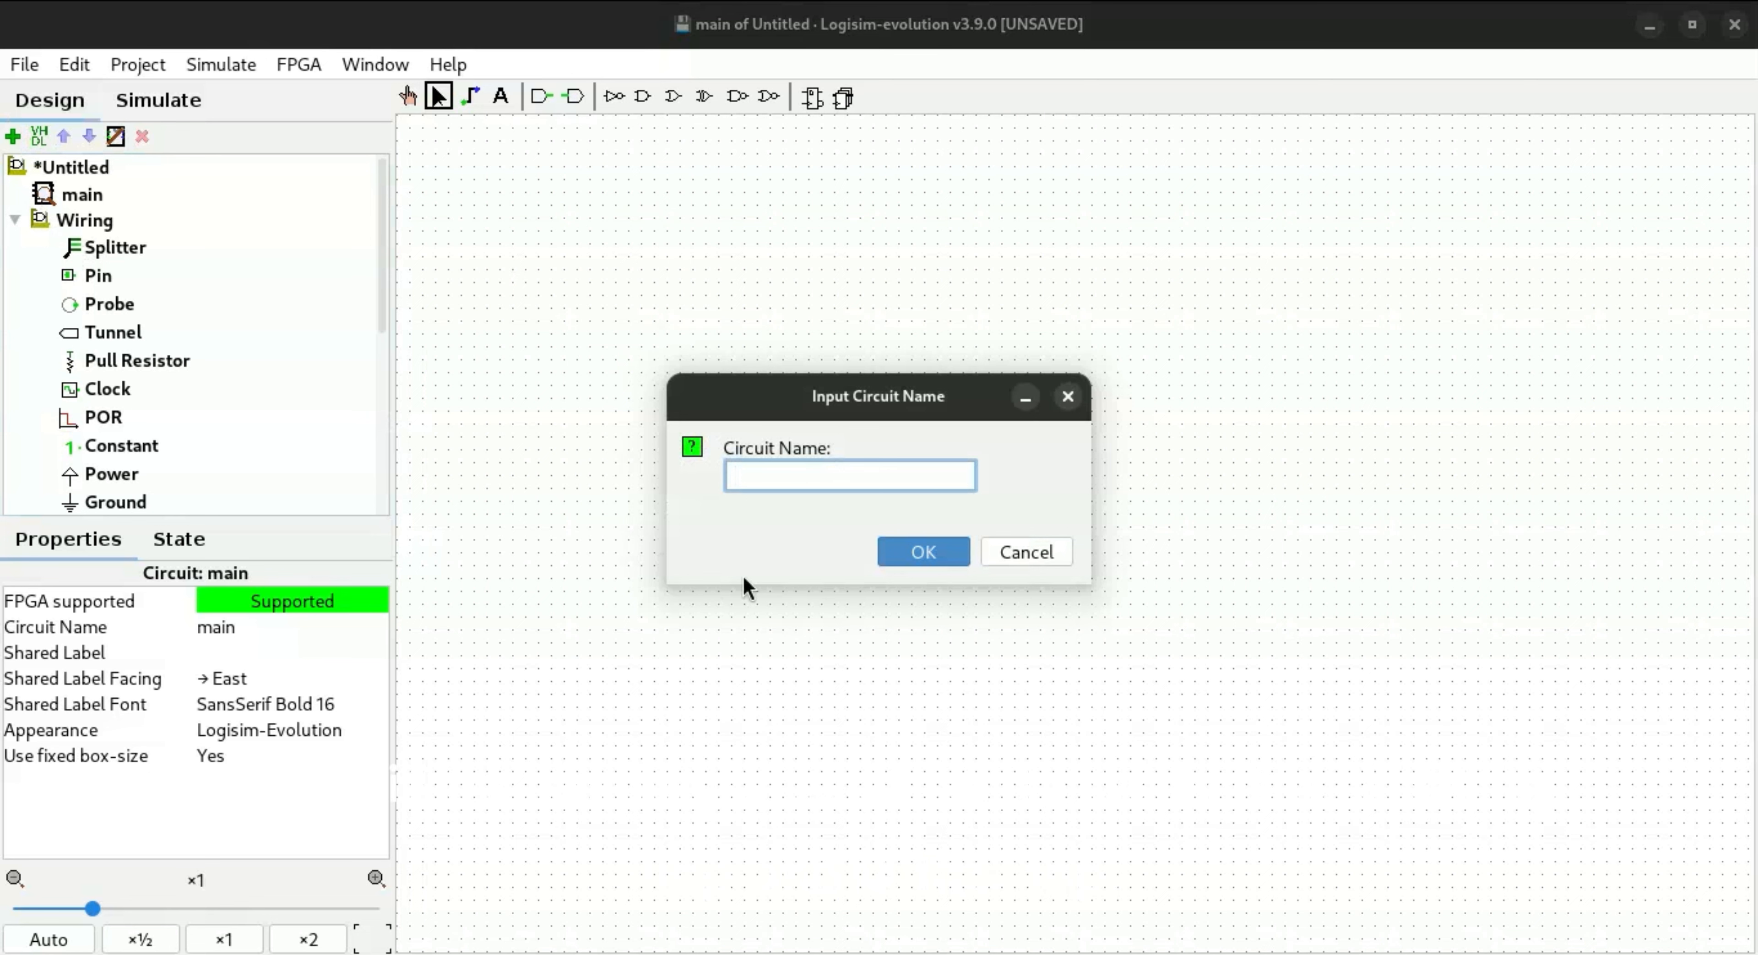
Step: Name the new circuit Latch and create it
{"action": "type", "text": "Latch"}
{"action": "key", "text": "Return"}
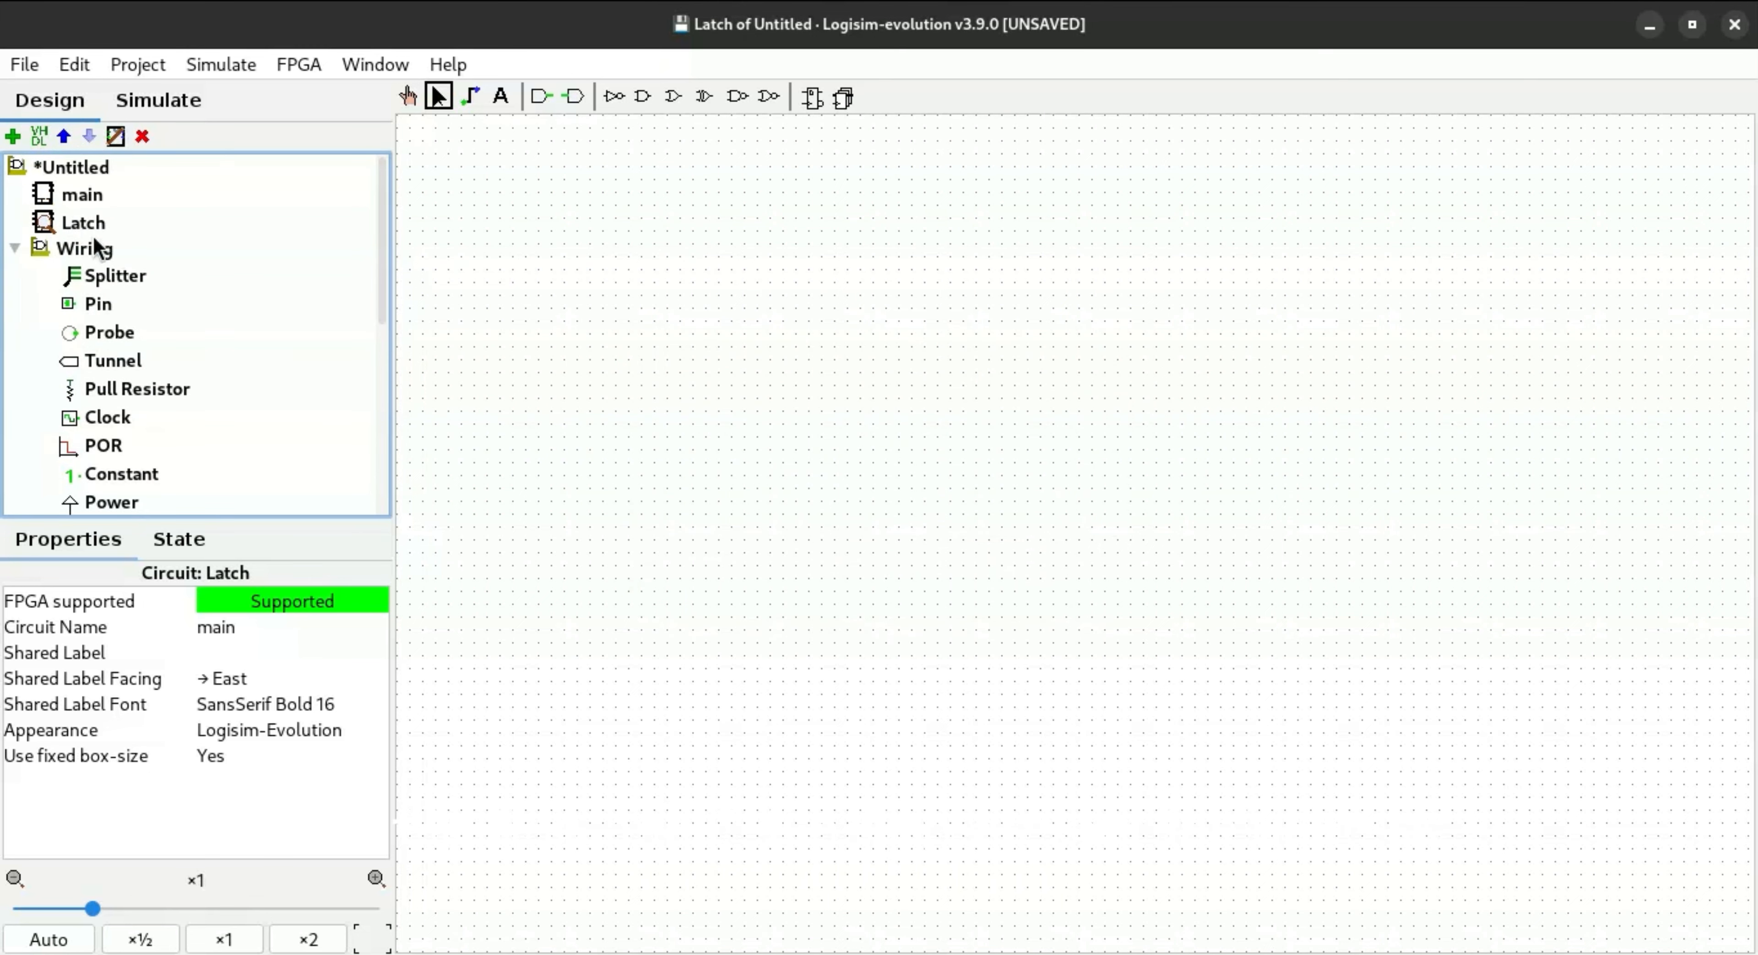
{"action": "left_click", "coordinate": [73, 224]}
Step: Place three 1-bit input pins in a vertical column in the Latch circuit
{"action": "left_click", "coordinate": [89, 312]}
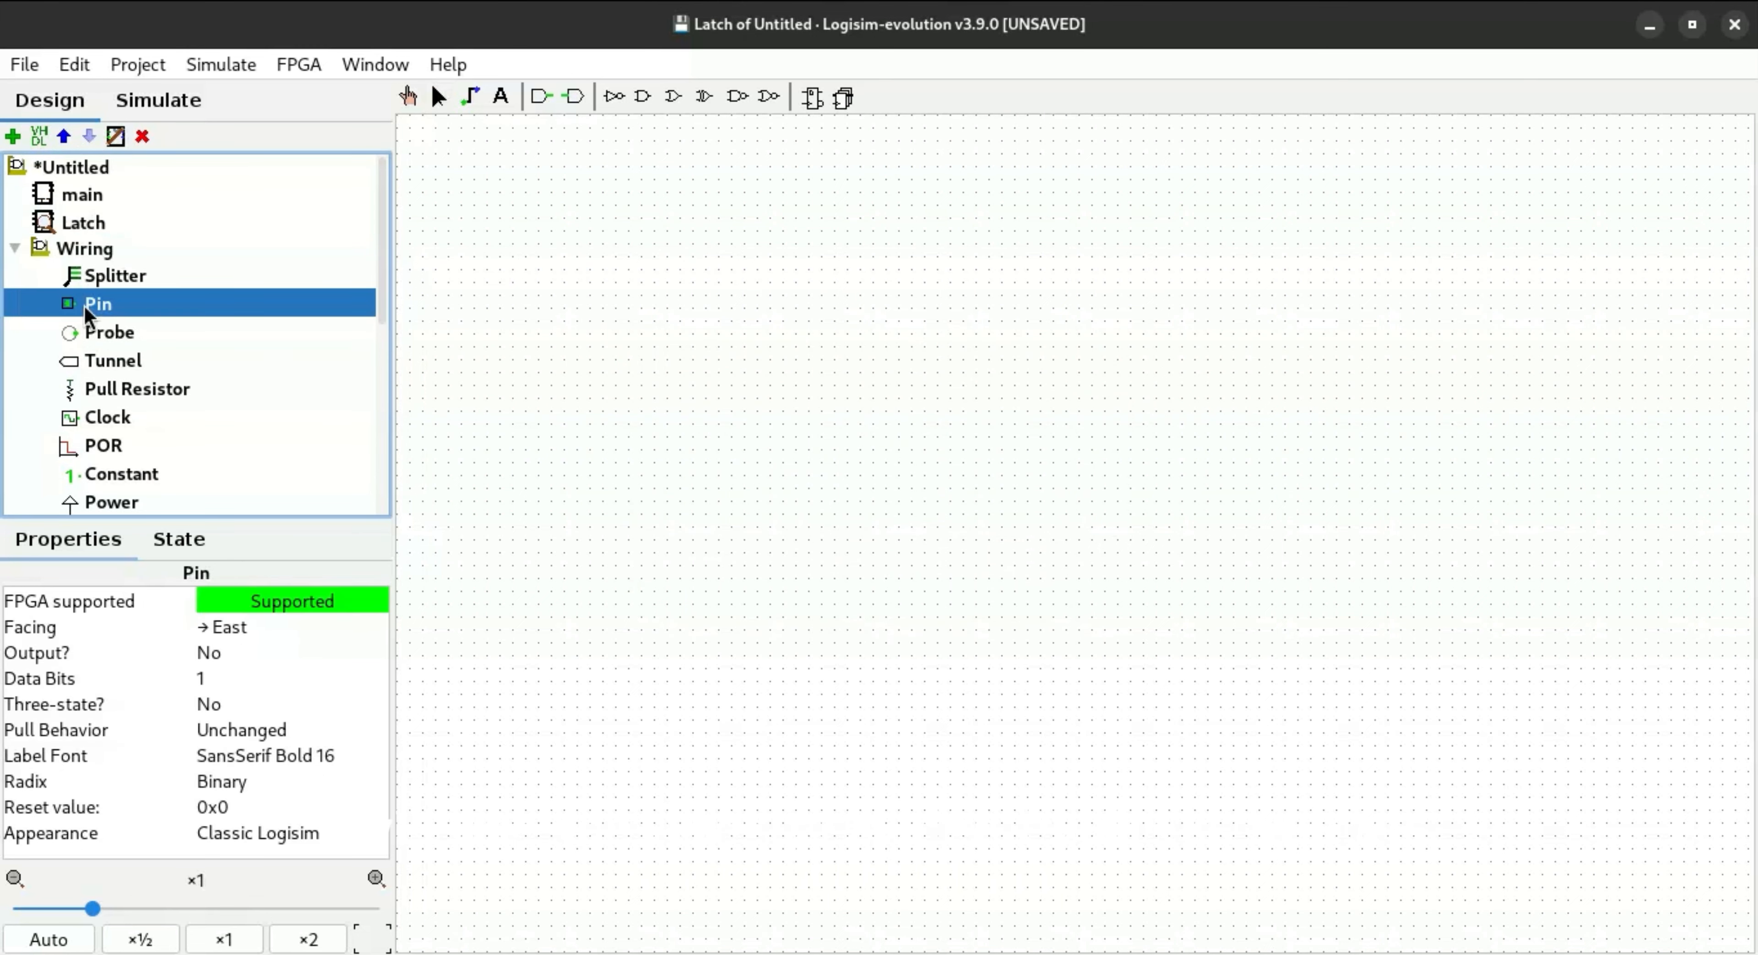
{"action": "left_click", "coordinate": [565, 244]}
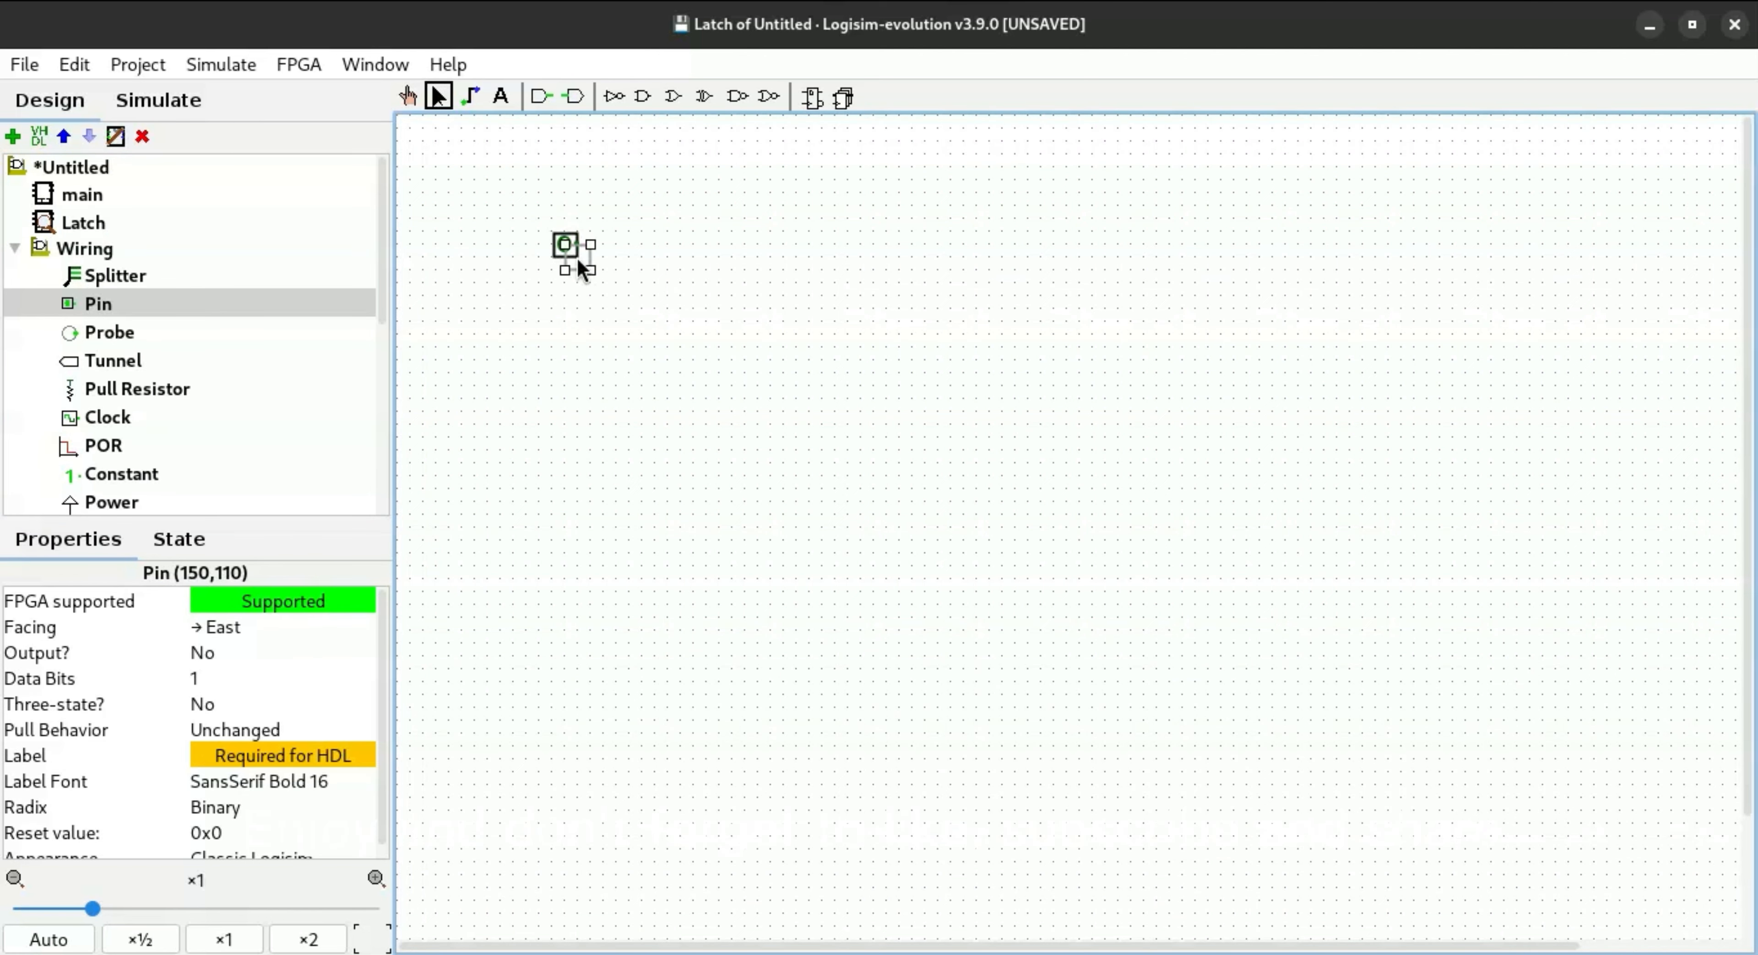
{"action": "left_click", "coordinate": [562, 305]}
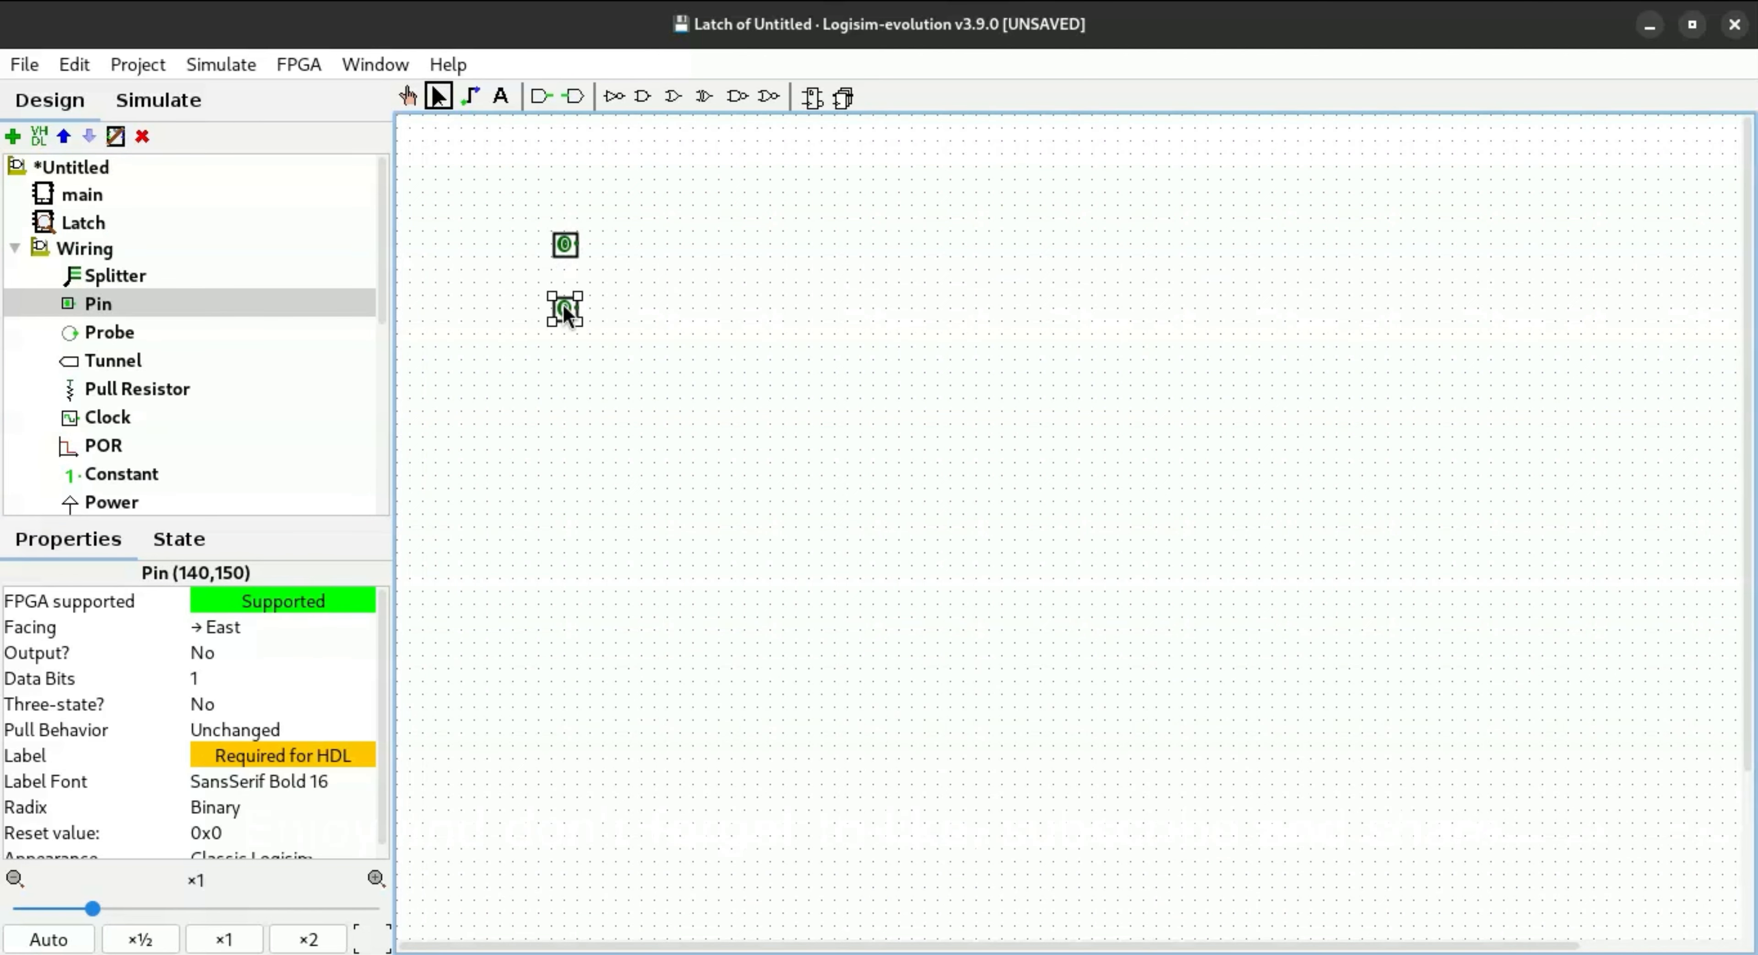
{"action": "left_click", "coordinate": [565, 386]}
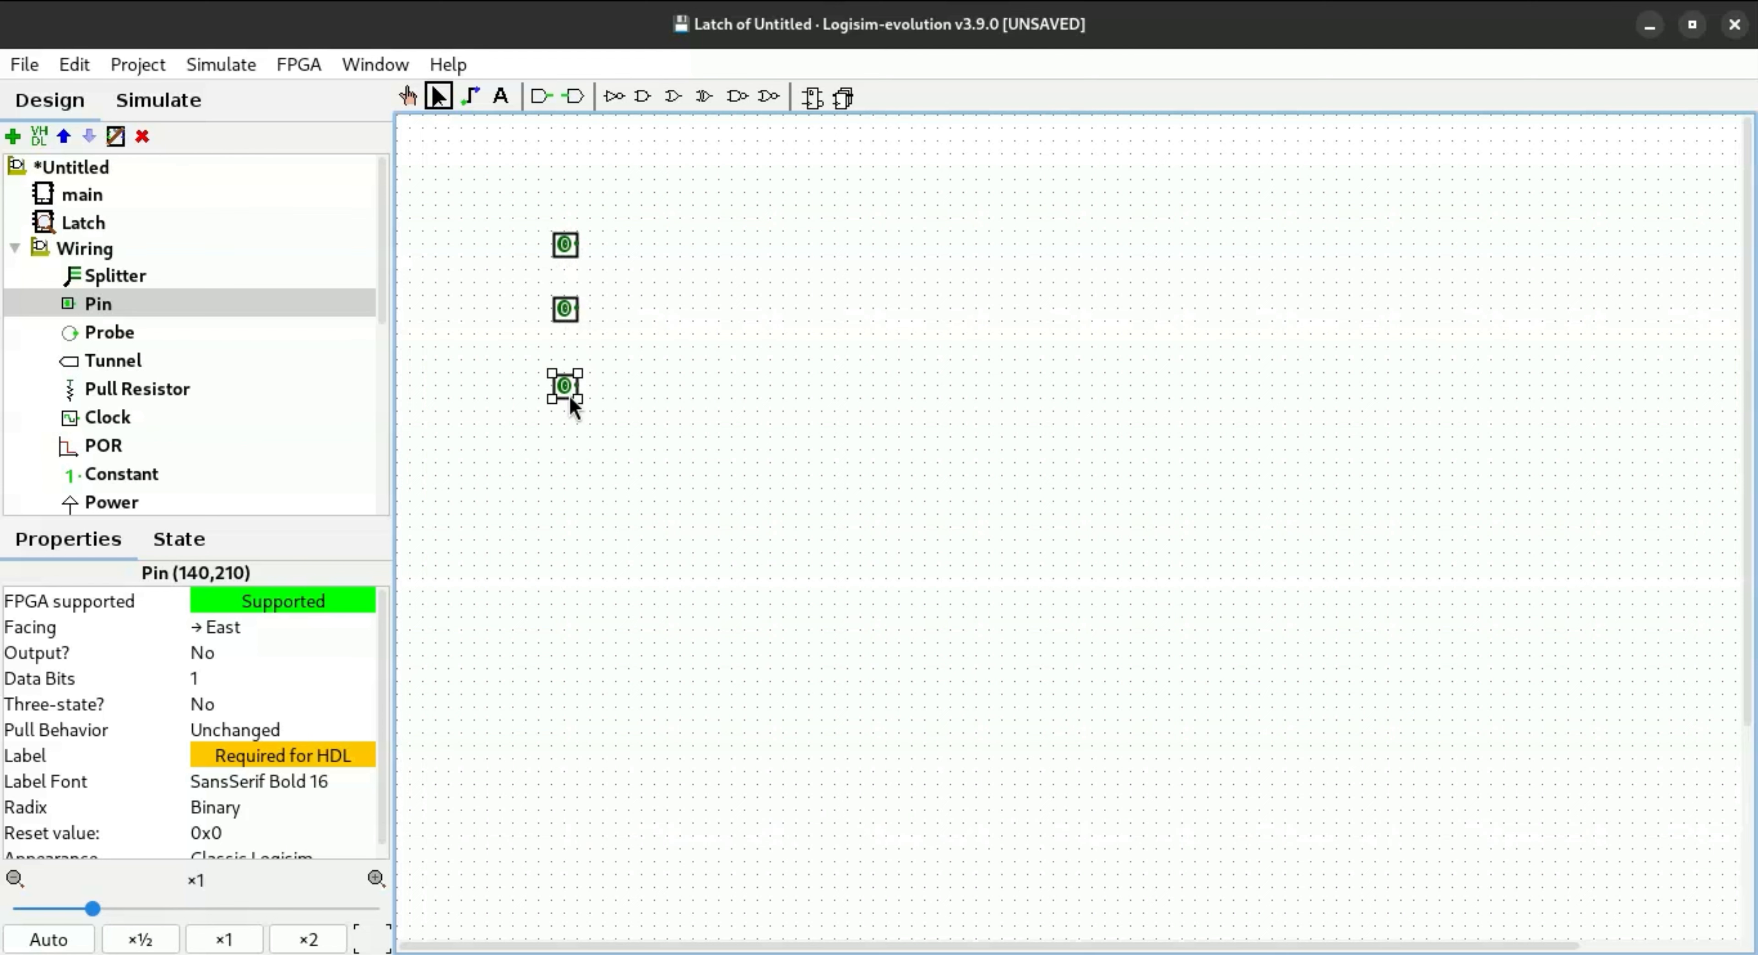
Step: Duplicate the lowest input pin, make the copy a west-facing output pin, and place a second such output pin near it
{"action": "key", "text": "ctrl+d"}
{"action": "left_click_drag", "start_coordinate": [572, 398], "coordinate": [585, 437]}
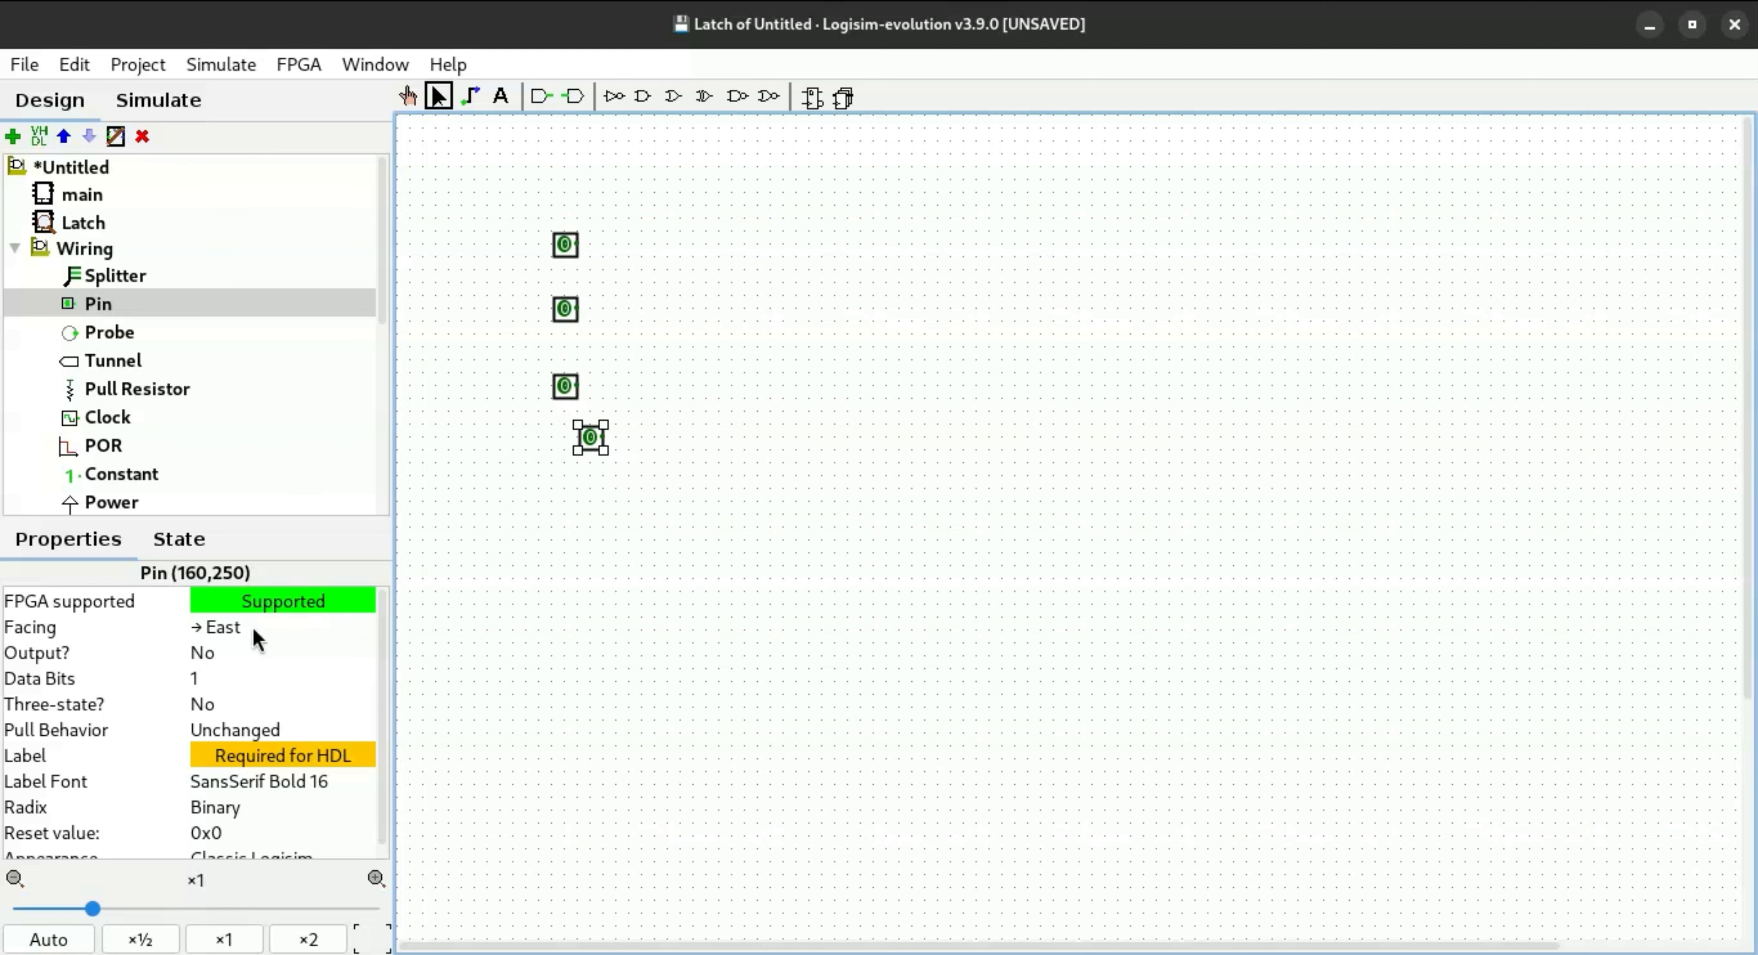
{"action": "left_click", "coordinate": [247, 652]}
{"action": "left_click", "coordinate": [242, 682]}
{"action": "left_click", "coordinate": [243, 629]}
{"action": "left_click", "coordinate": [246, 734]}
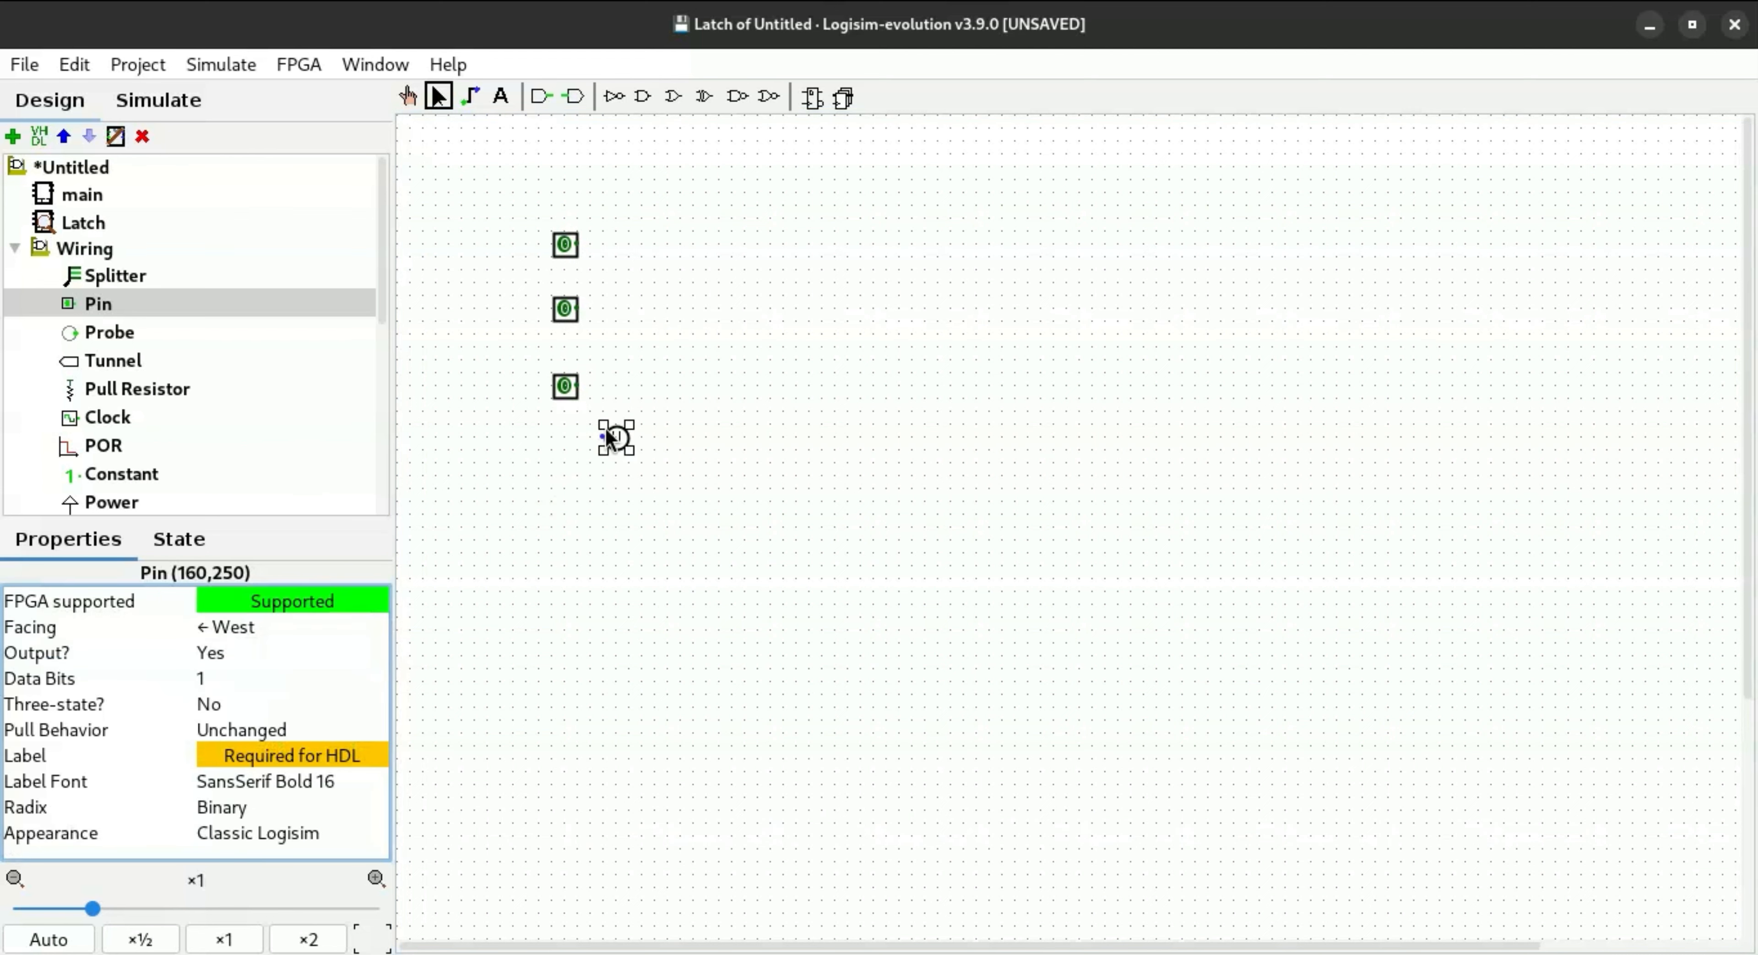
{"action": "left_click_drag", "start_coordinate": [611, 442], "coordinate": [605, 477]}
Step: Place two NOR gates, one above the other, east of the input pins
{"action": "left_click", "coordinate": [769, 96]}
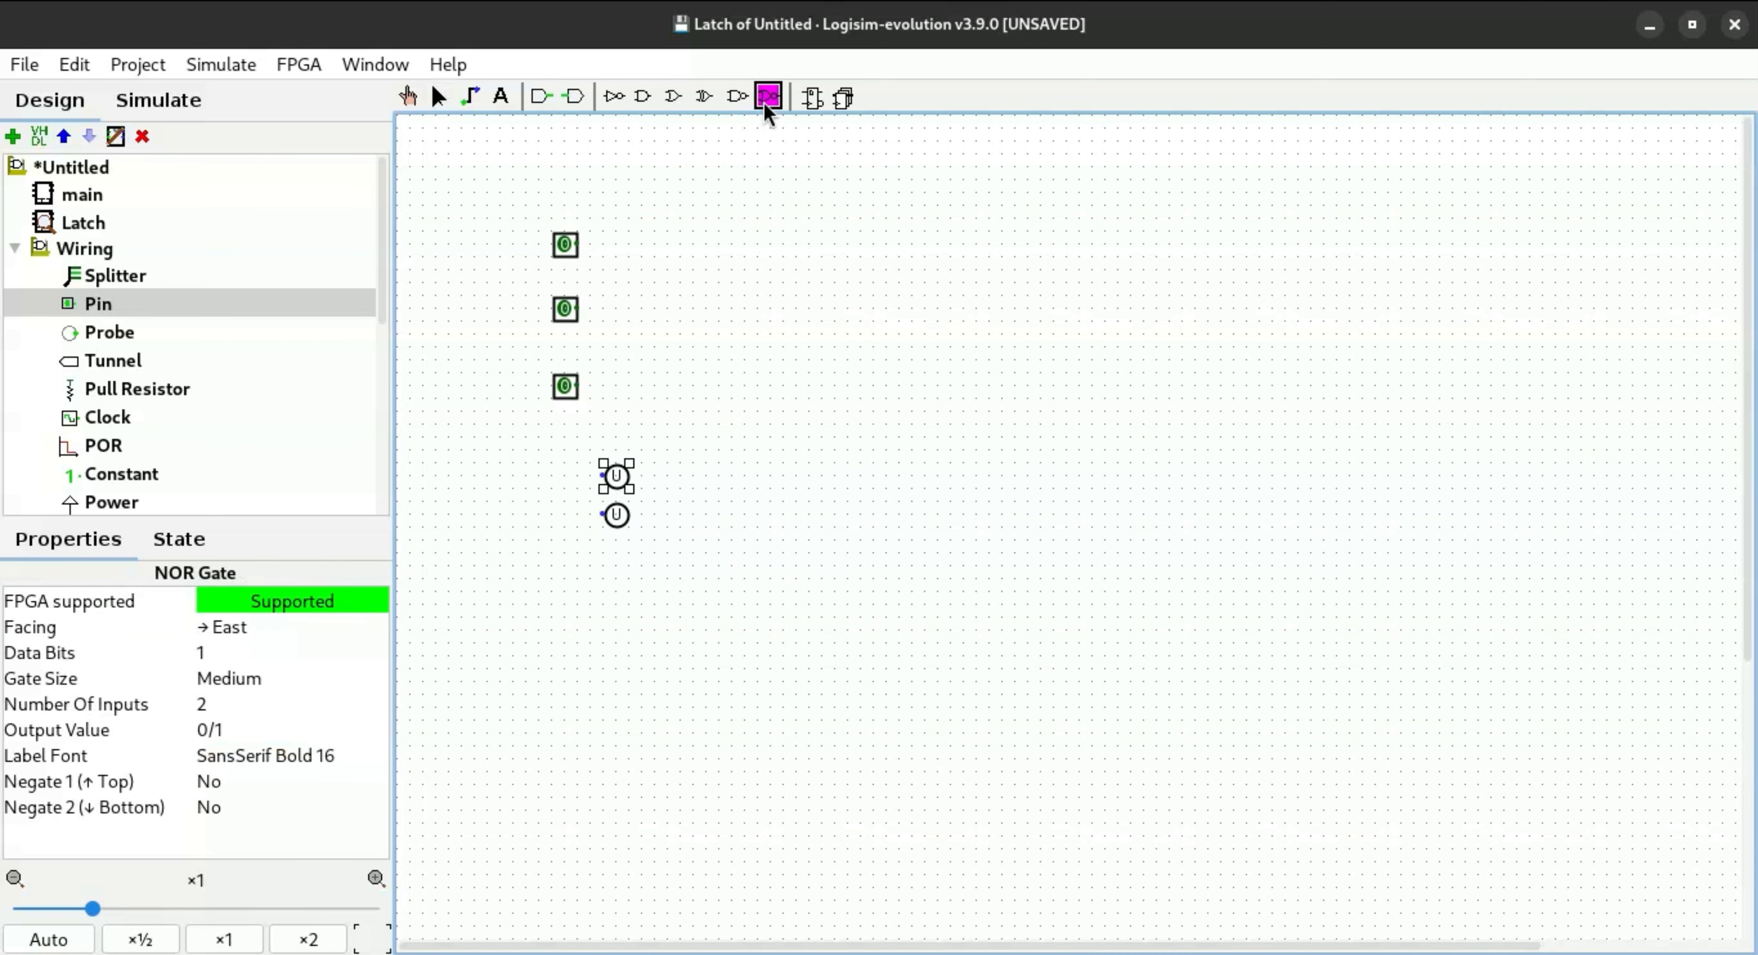
{"action": "left_click", "coordinate": [866, 232]}
{"action": "left_click", "coordinate": [778, 101]}
{"action": "left_click", "coordinate": [866, 360]}
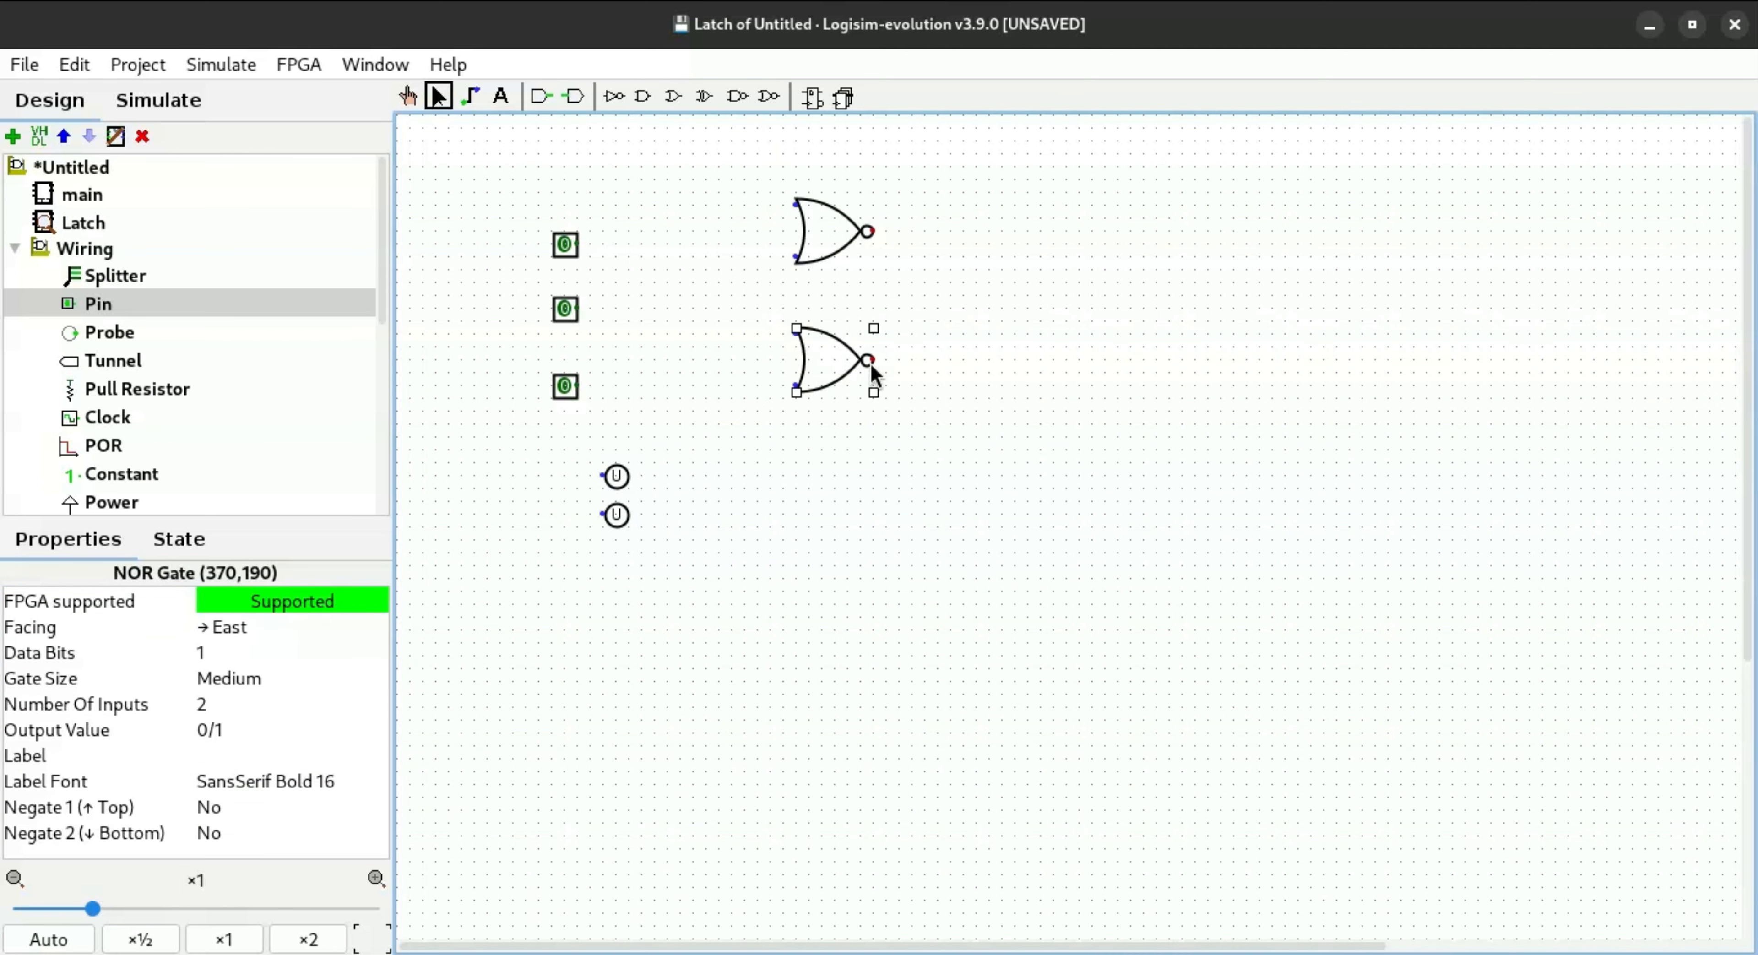
Step: Draw wires from the upper gate's top input, the lower gate's bottom input, and both NOR gate outputs
{"action": "left_click_drag", "start_coordinate": [796, 385], "coordinate": [691, 385]}
{"action": "left_click_drag", "start_coordinate": [796, 204], "coordinate": [694, 205]}
{"action": "left_click_drag", "start_coordinate": [875, 360], "coordinate": [913, 359]}
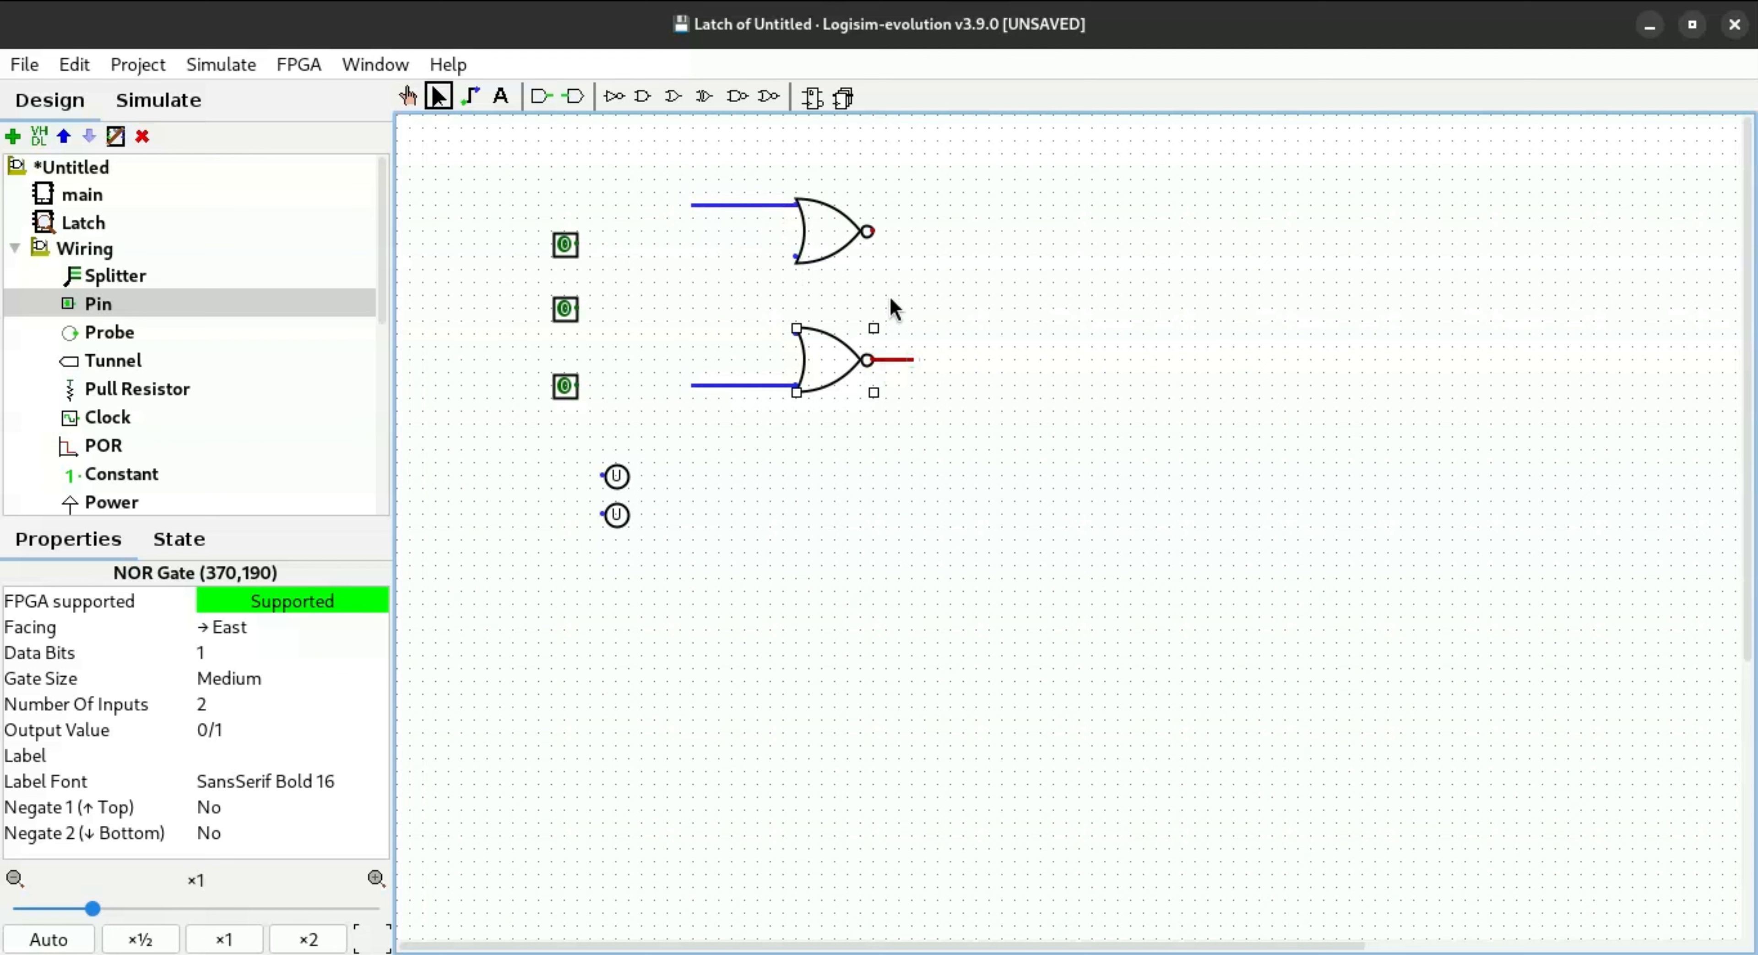
{"action": "left_click_drag", "start_coordinate": [880, 232], "coordinate": [913, 231]}
{"action": "left_click", "coordinate": [985, 380]}
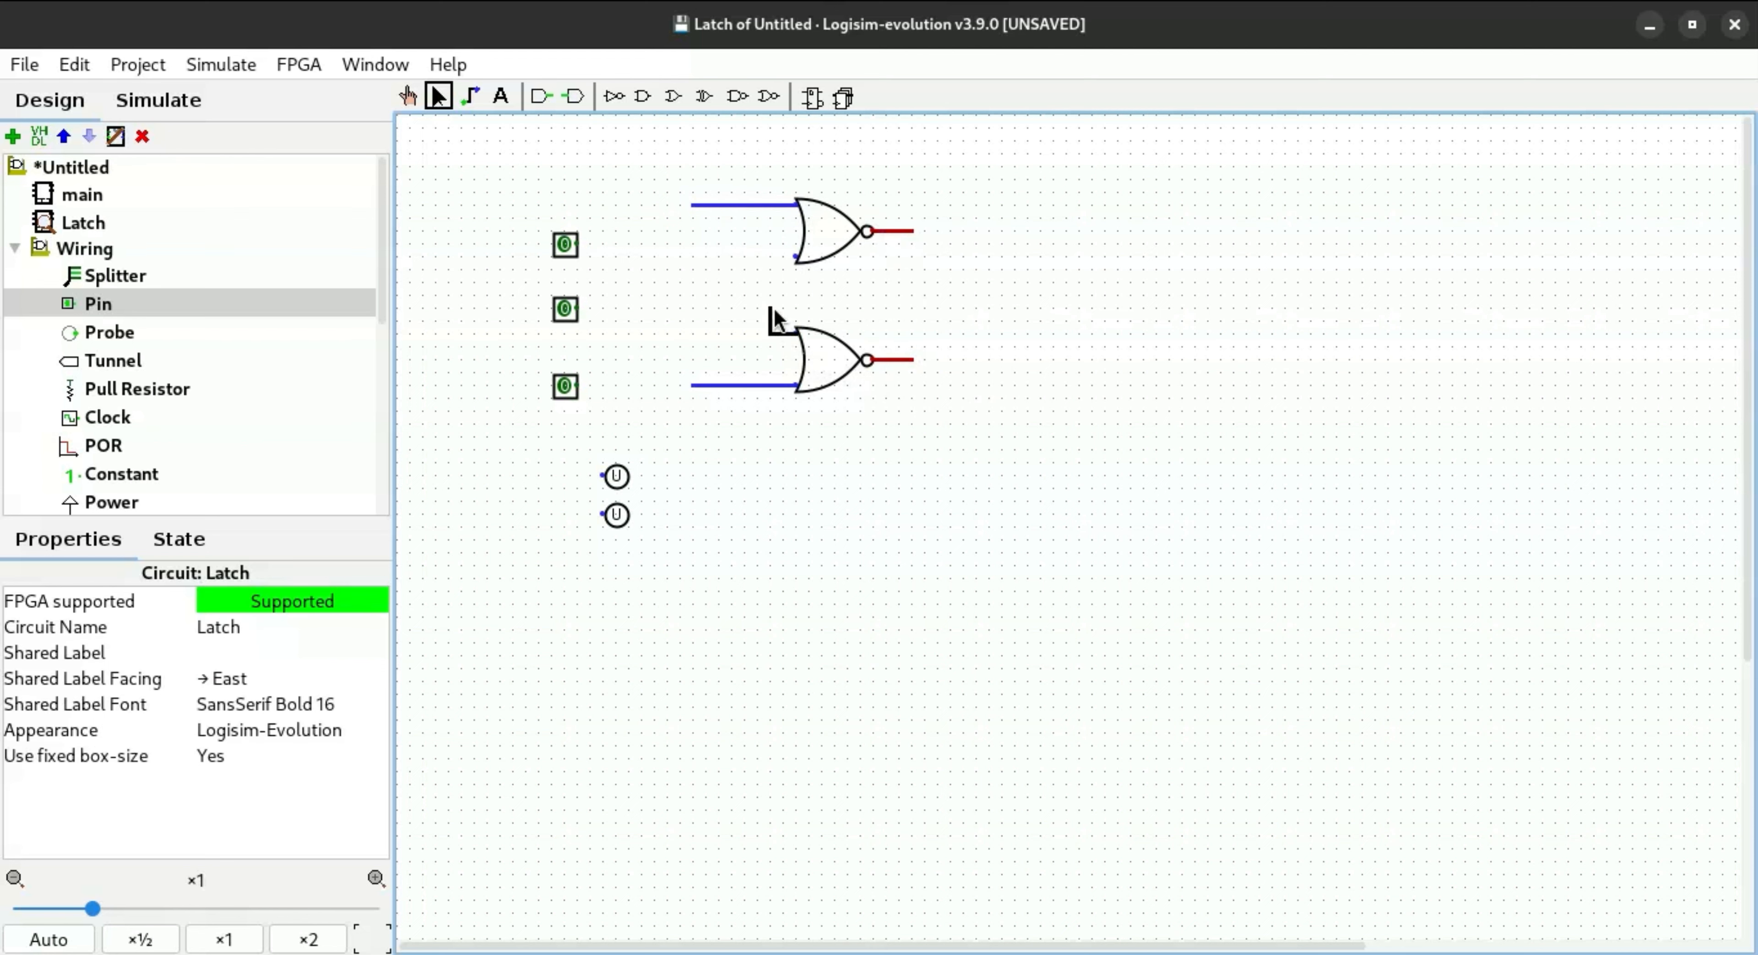
Step: Cross-couple the NOR gates by wiring each gate's output to the other gate's free inner input
{"action": "left_click_drag", "start_coordinate": [773, 308], "coordinate": [772, 308]}
{"action": "left_click_drag", "start_coordinate": [772, 308], "coordinate": [834, 311]}
{"action": "left_click_drag", "start_coordinate": [885, 242], "coordinate": [886, 231]}
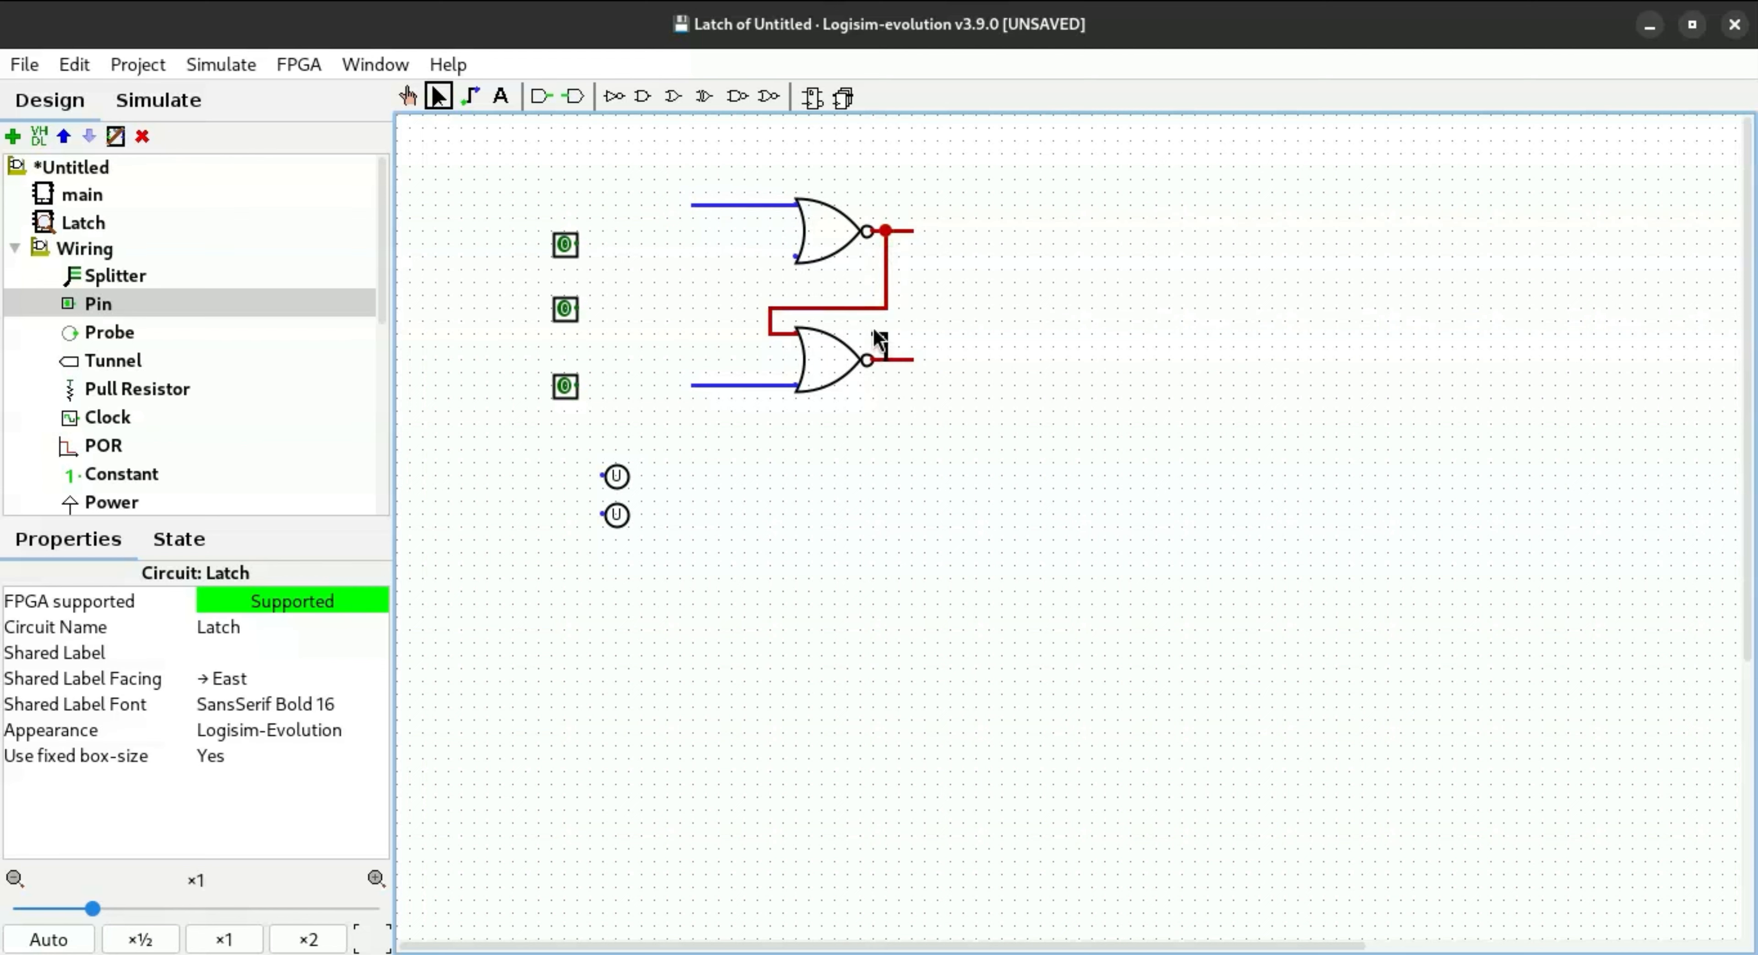
{"action": "left_click_drag", "start_coordinate": [761, 300], "coordinate": [770, 295]}
{"action": "left_click_drag", "start_coordinate": [770, 295], "coordinate": [772, 273]}
{"action": "left_click", "coordinate": [909, 358]}
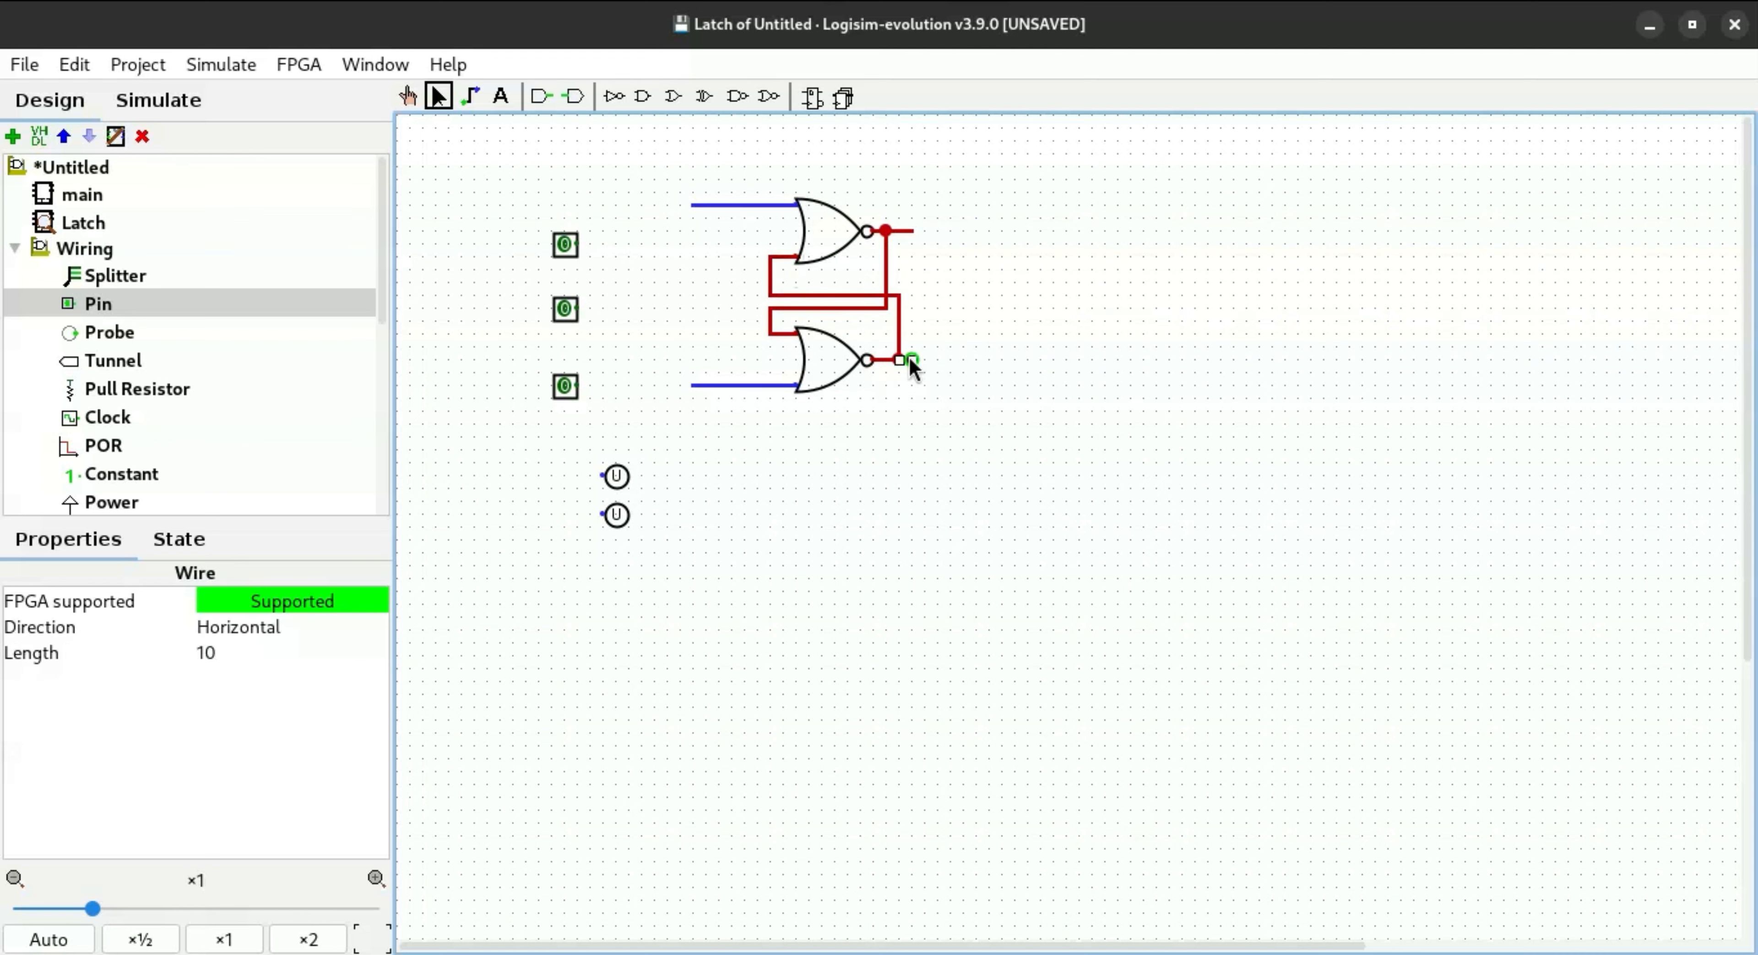
{"action": "left_click", "coordinate": [917, 434]}
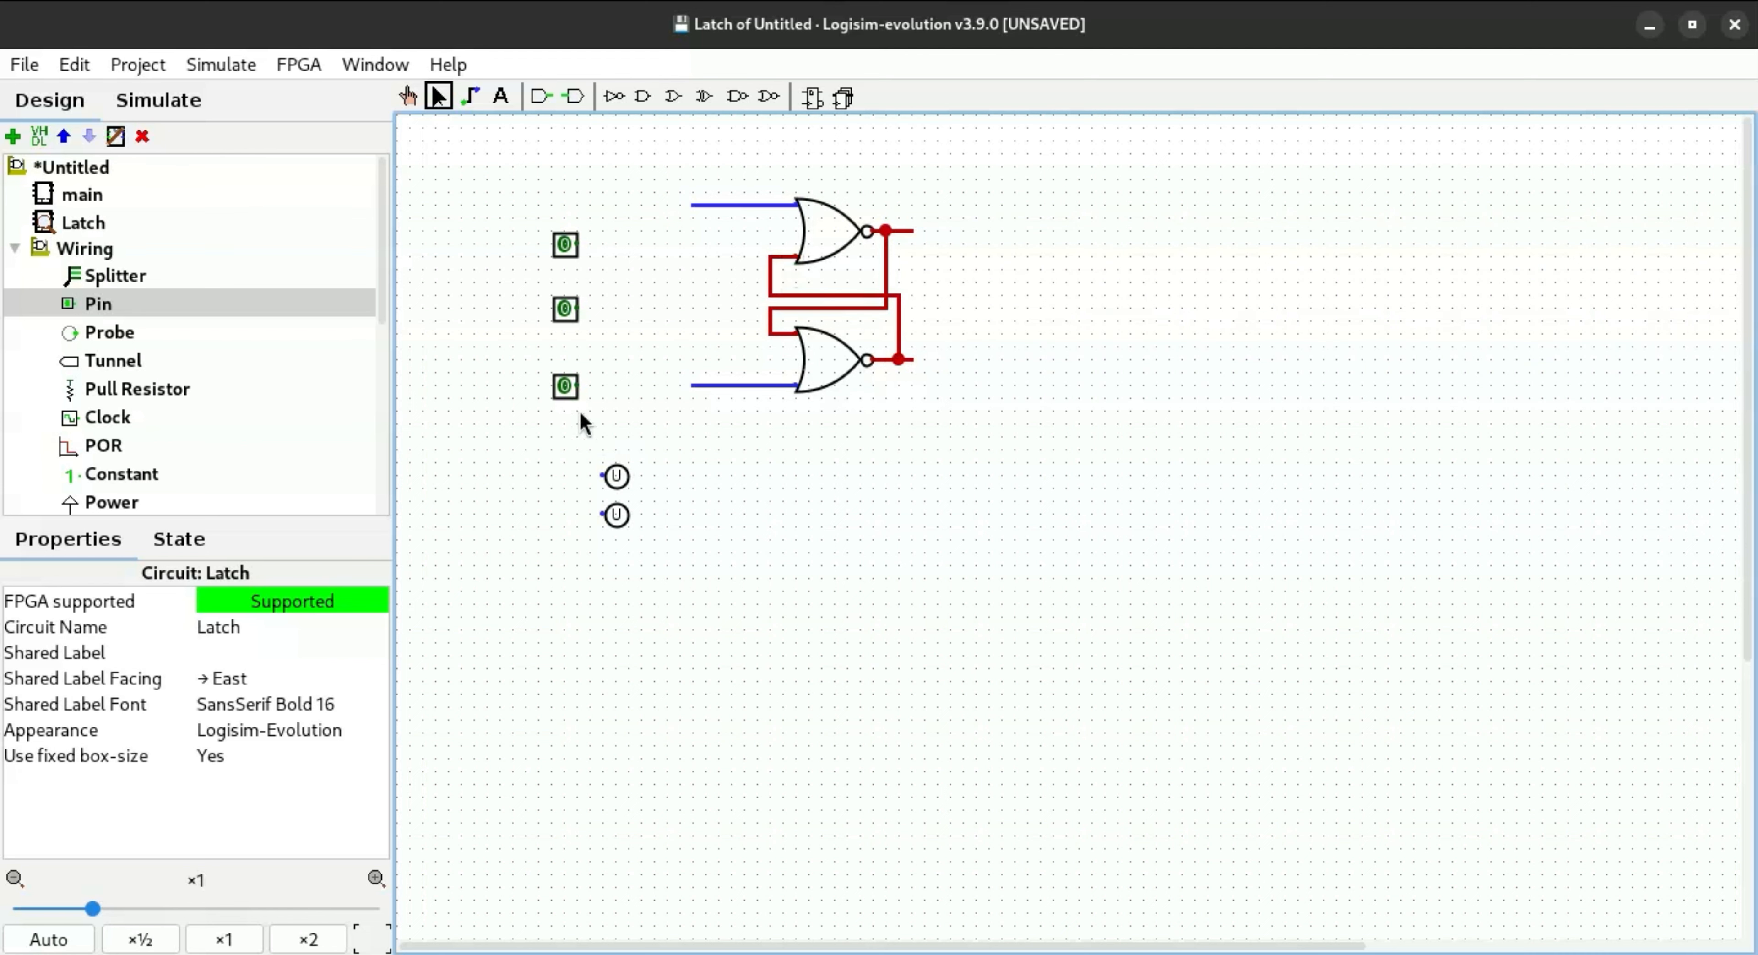
Step: Attach two input pins to the gates' outer input wires and place the third pin below the lower gate, facing north
{"action": "left_click_drag", "start_coordinate": [564, 308], "coordinate": [679, 386]}
{"action": "left_click_drag", "start_coordinate": [563, 244], "coordinate": [674, 206]}
{"action": "left_click", "coordinate": [736, 388]}
{"action": "left_click_drag", "start_coordinate": [565, 387], "coordinate": [754, 437]}
{"action": "left_click", "coordinate": [219, 627]}
{"action": "left_click", "coordinate": [225, 653]}
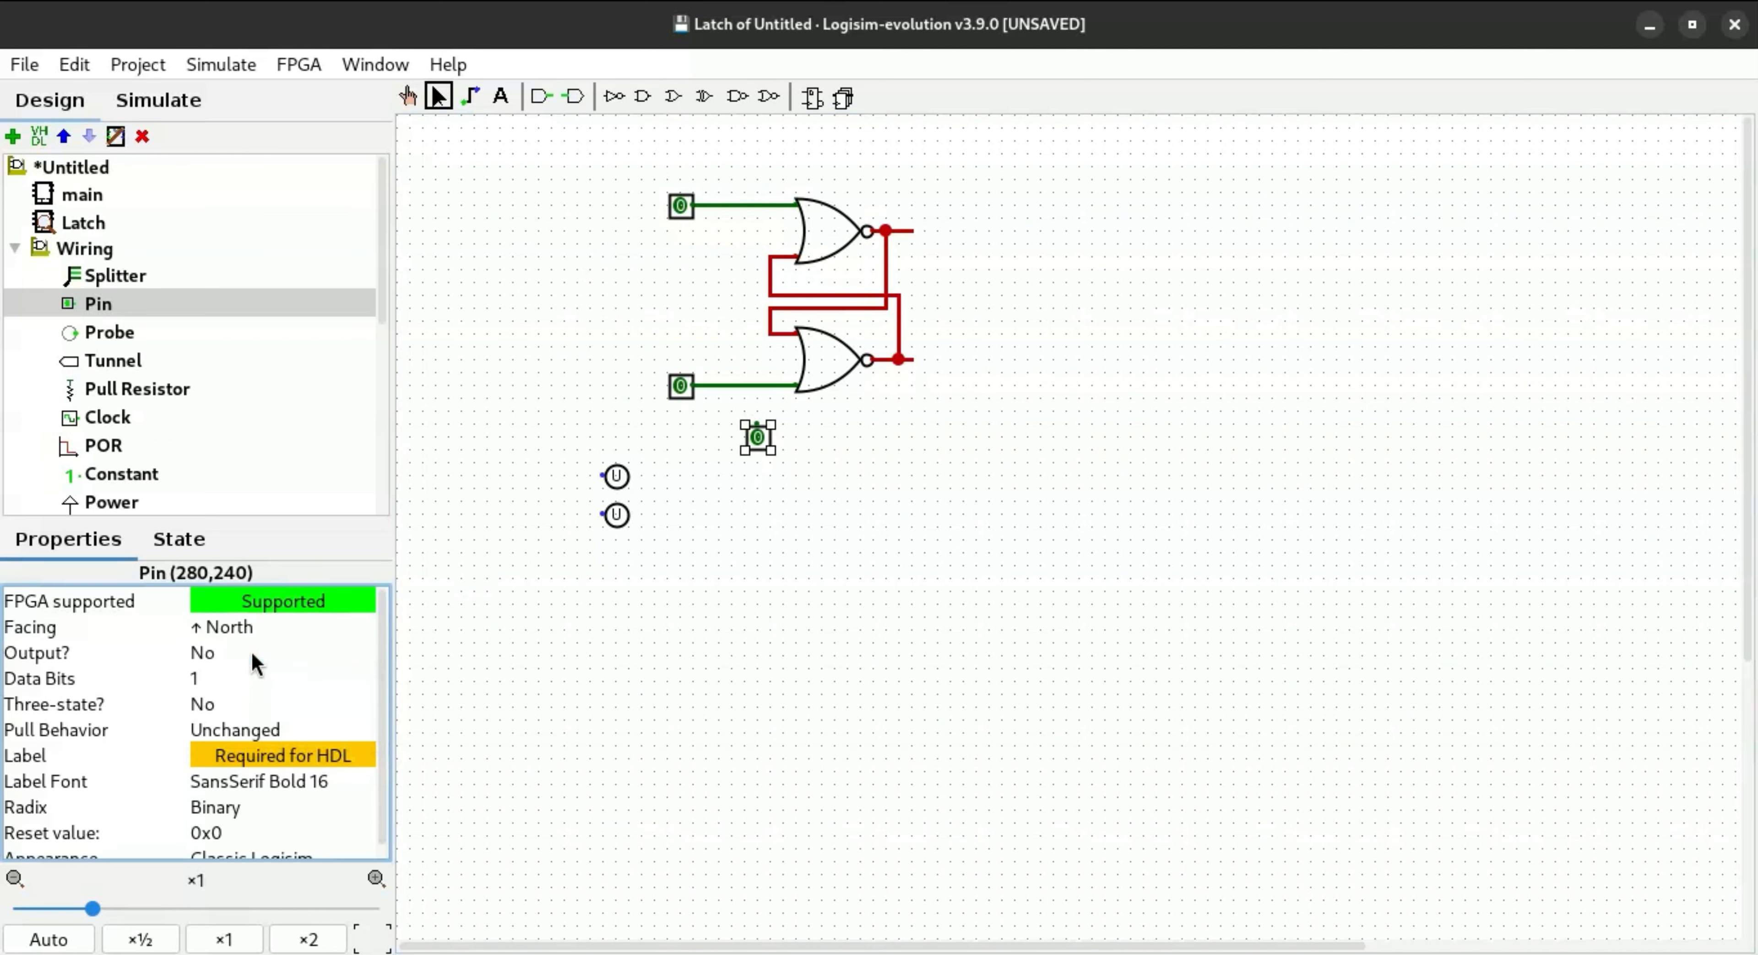
Step: Give the lower NOR gate 3 inputs and wire the north-facing pin to its middle input
{"action": "left_click", "coordinate": [836, 372]}
{"action": "left_click", "coordinate": [320, 703]}
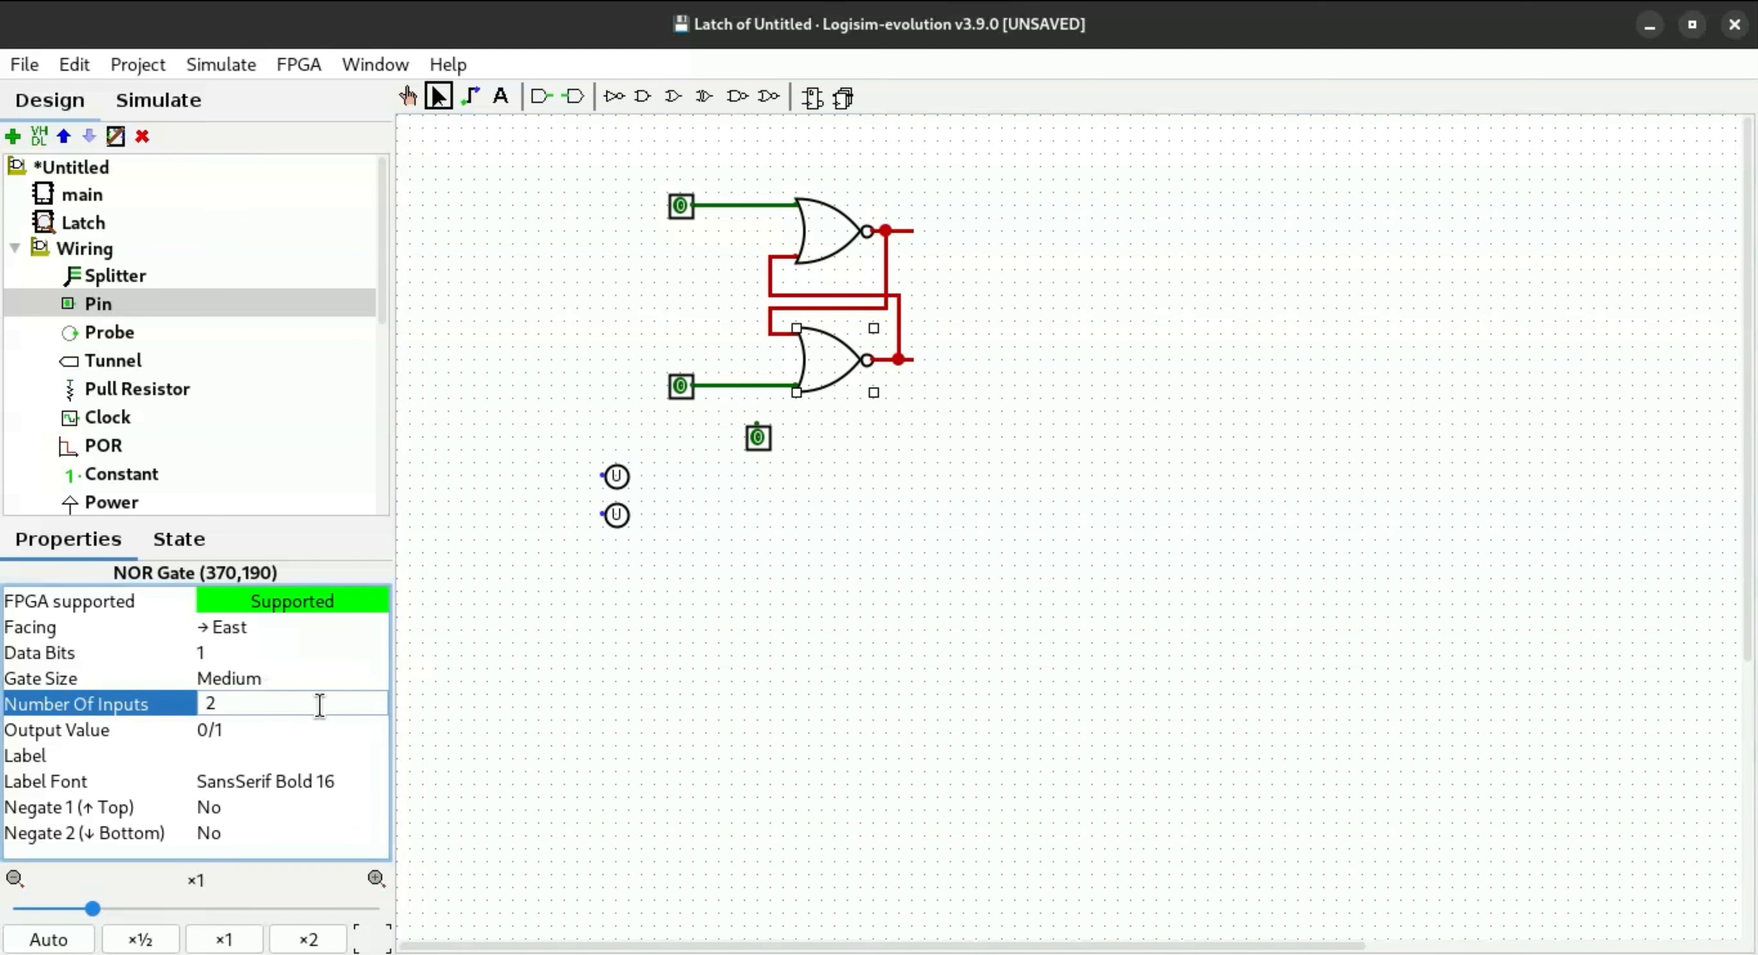
{"action": "type", "text": "3"}
{"action": "key", "text": "Return"}
{"action": "left_click", "coordinate": [694, 574]}
{"action": "left_click_drag", "start_coordinate": [757, 425], "coordinate": [793, 360]}
Step: Attach one output pin to the output wire of each NOR gate
{"action": "left_click_drag", "start_coordinate": [616, 476], "coordinate": [929, 221]}
{"action": "left_click_drag", "start_coordinate": [616, 513], "coordinate": [929, 357]}
{"action": "left_click", "coordinate": [899, 433]}
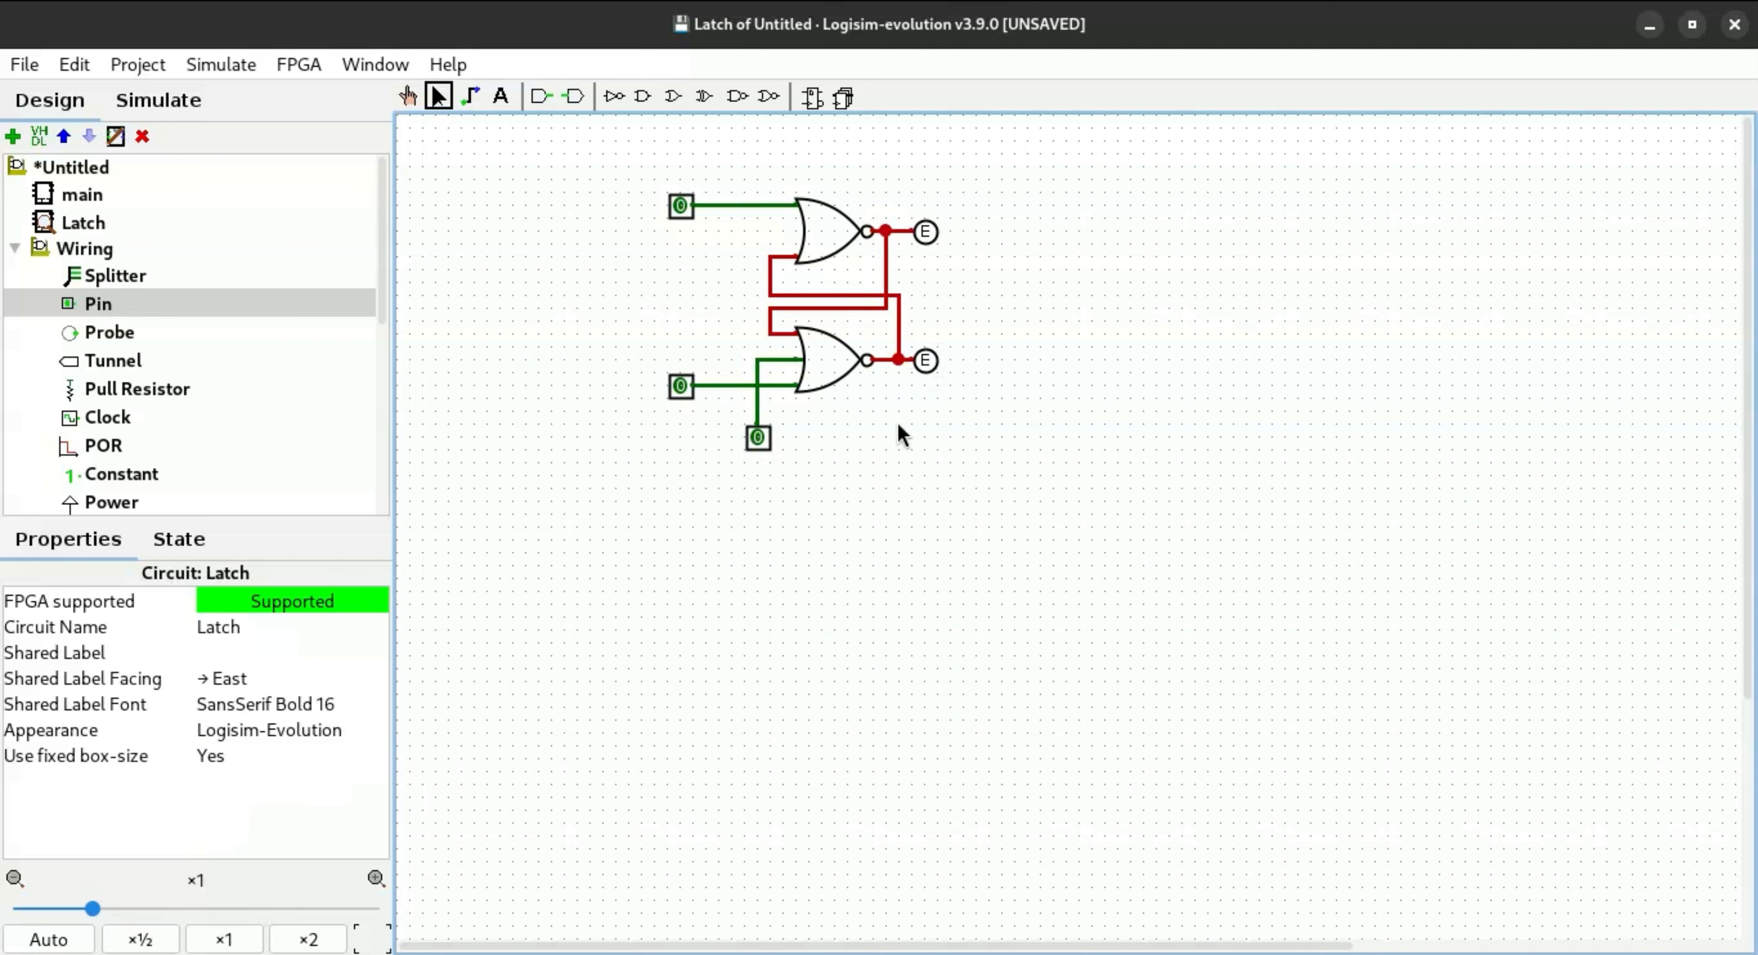
Step: Label the upper input pin reset, the lower input pin set, and the north-facing pin clear
{"action": "left_click", "coordinate": [678, 205]}
{"action": "double_click", "coordinate": [678, 204]}
{"action": "type", "text": "reset"}
{"action": "key", "text": "Return"}
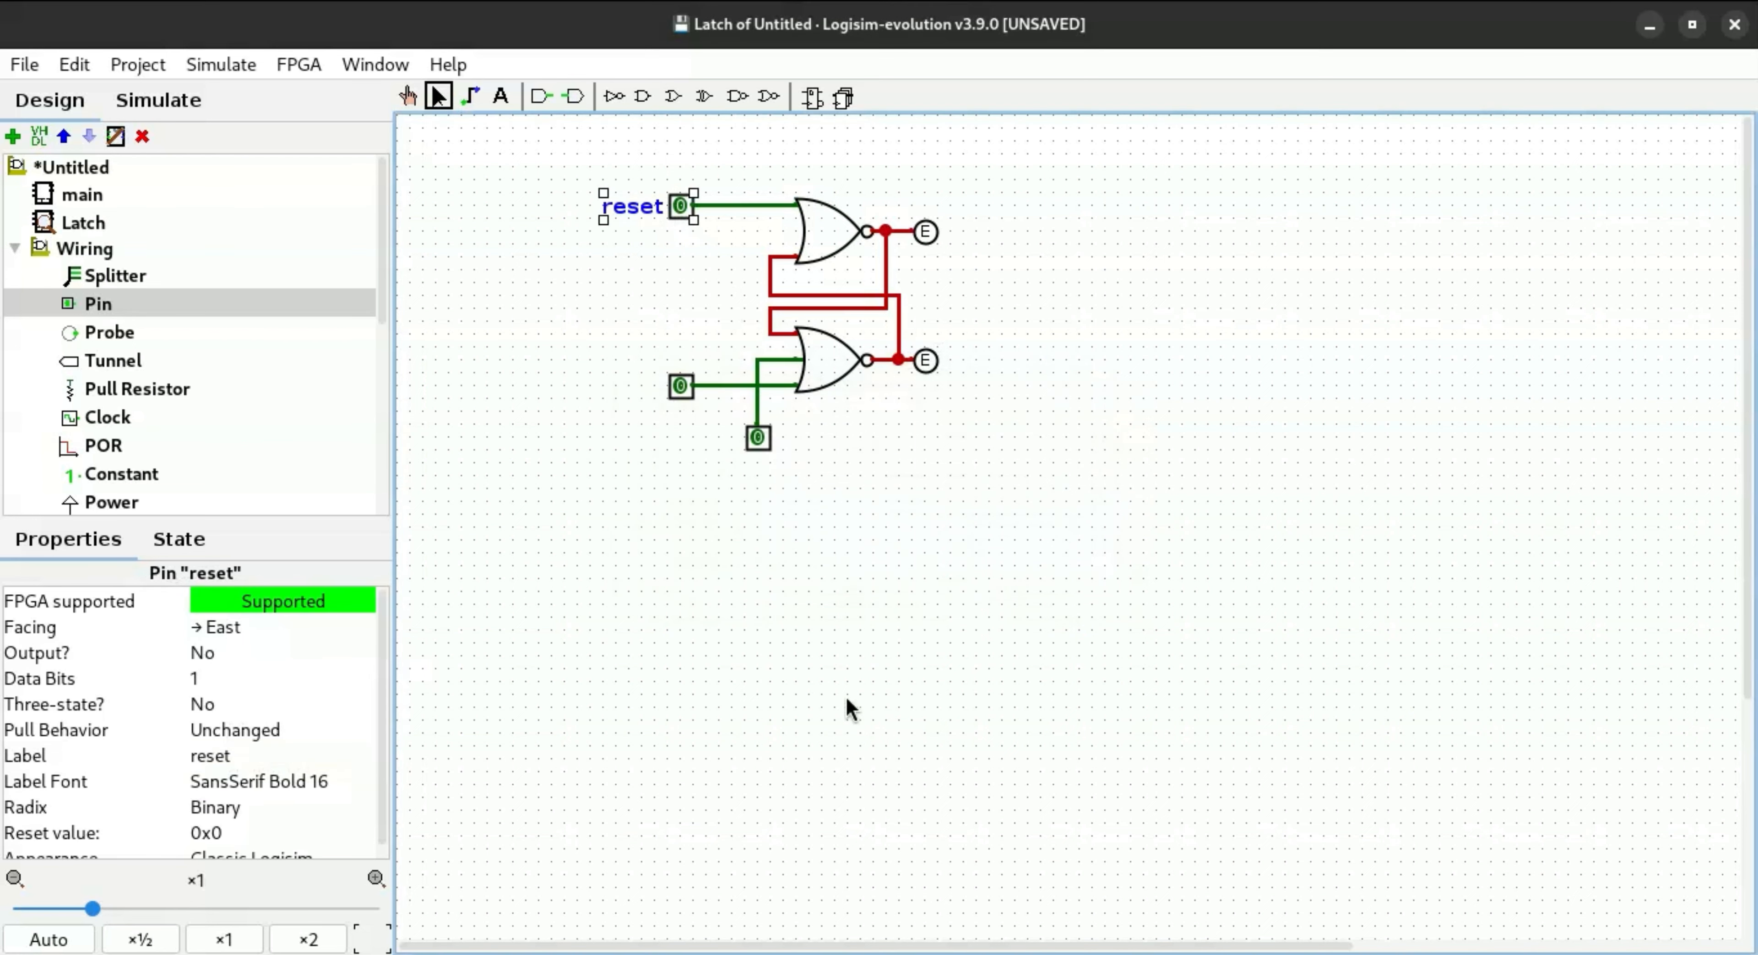
{"action": "left_click", "coordinate": [681, 391]}
{"action": "double_click", "coordinate": [681, 391]}
{"action": "type", "text": "set"}
{"action": "key", "text": "Return"}
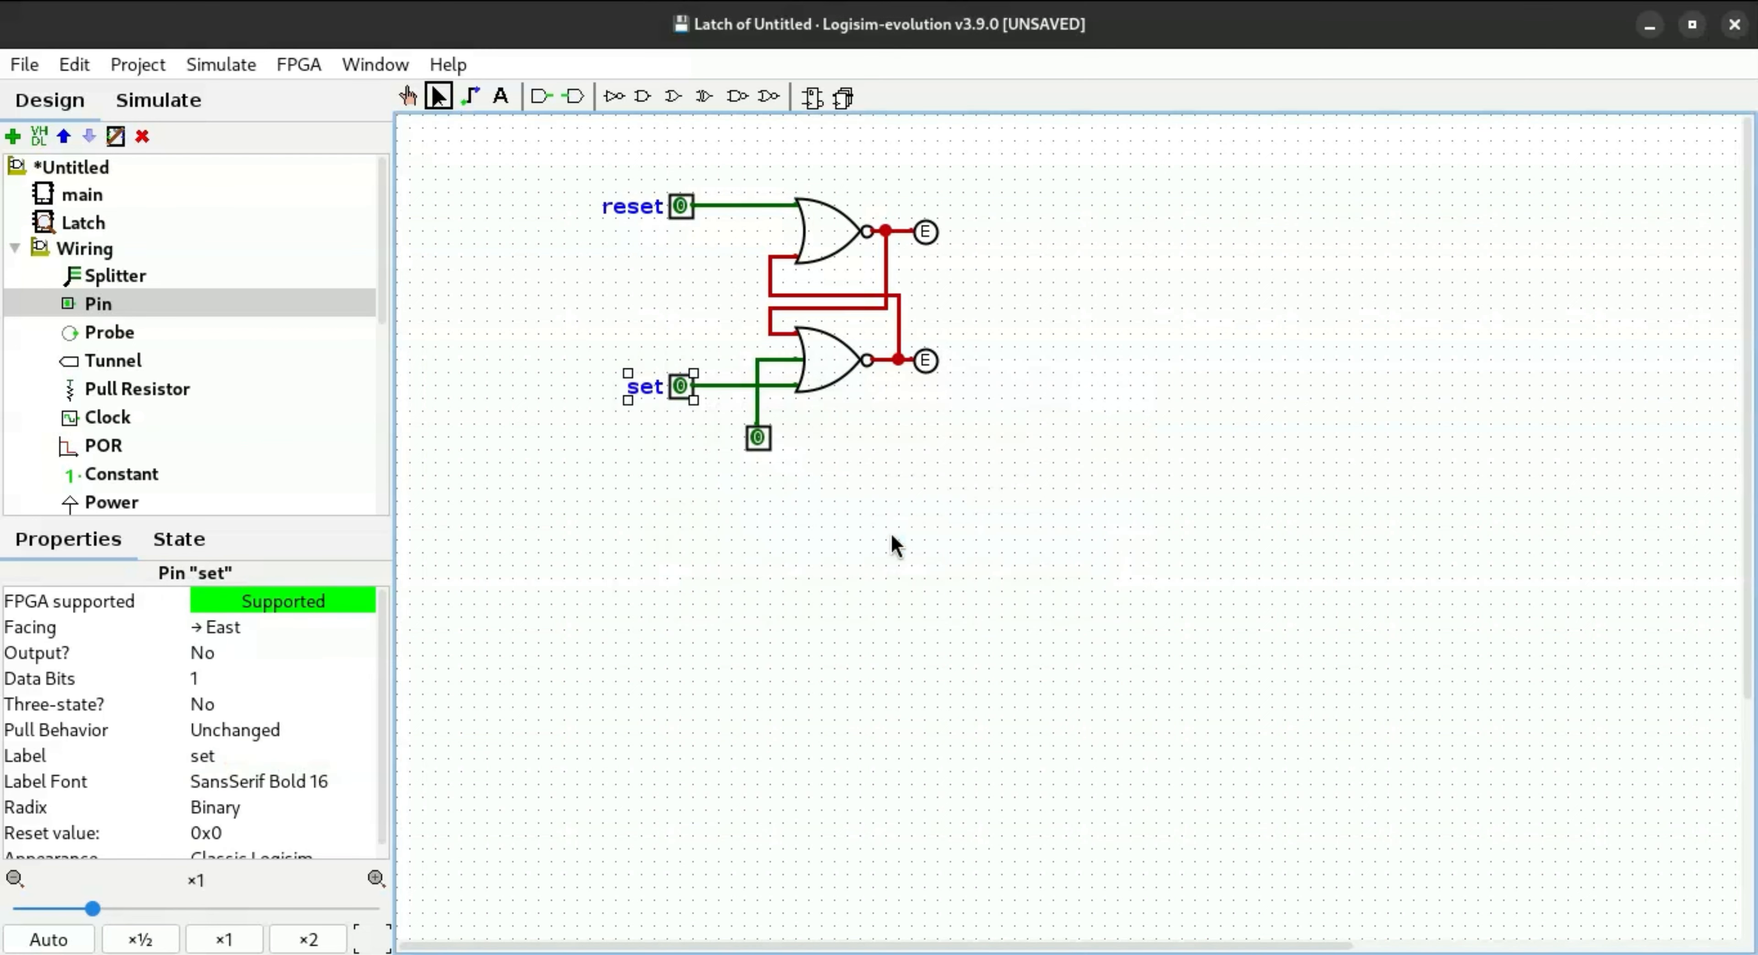
{"action": "double_click", "coordinate": [764, 447]}
{"action": "type", "text": "clear"}
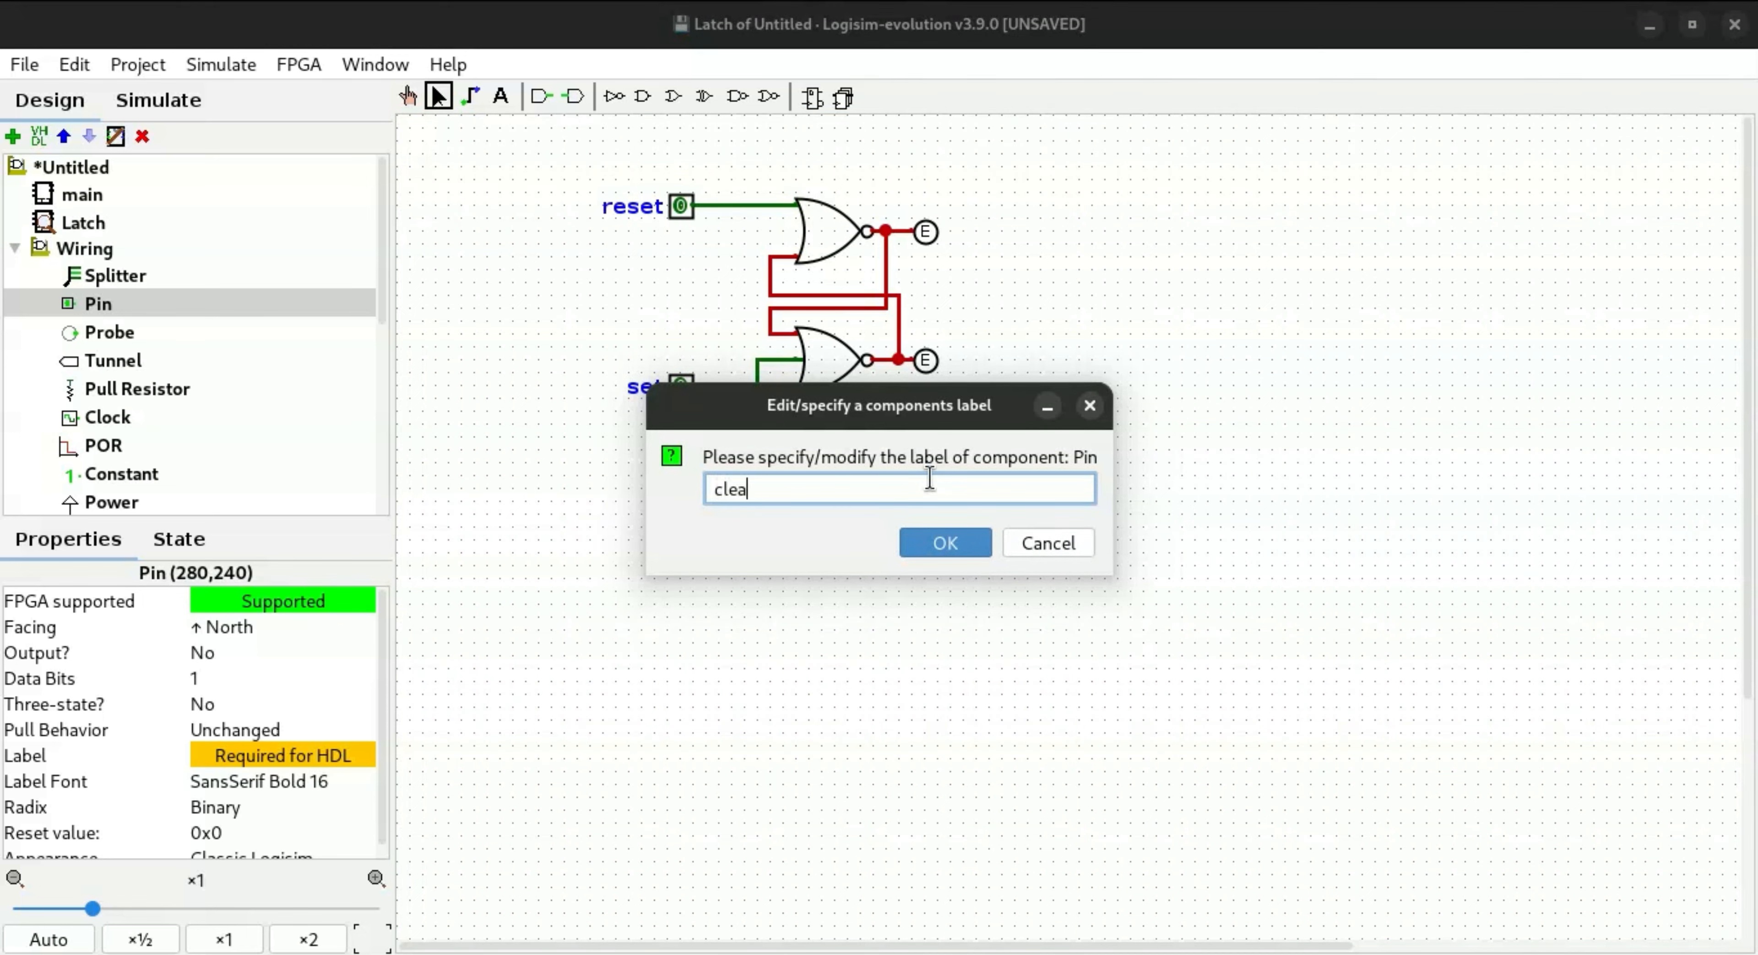
{"action": "key", "text": "Return"}
{"action": "left_click", "coordinate": [930, 479]}
Step: Initialize the latch by switching the clear input to 1 and back to 0
{"action": "left_click", "coordinate": [410, 97]}
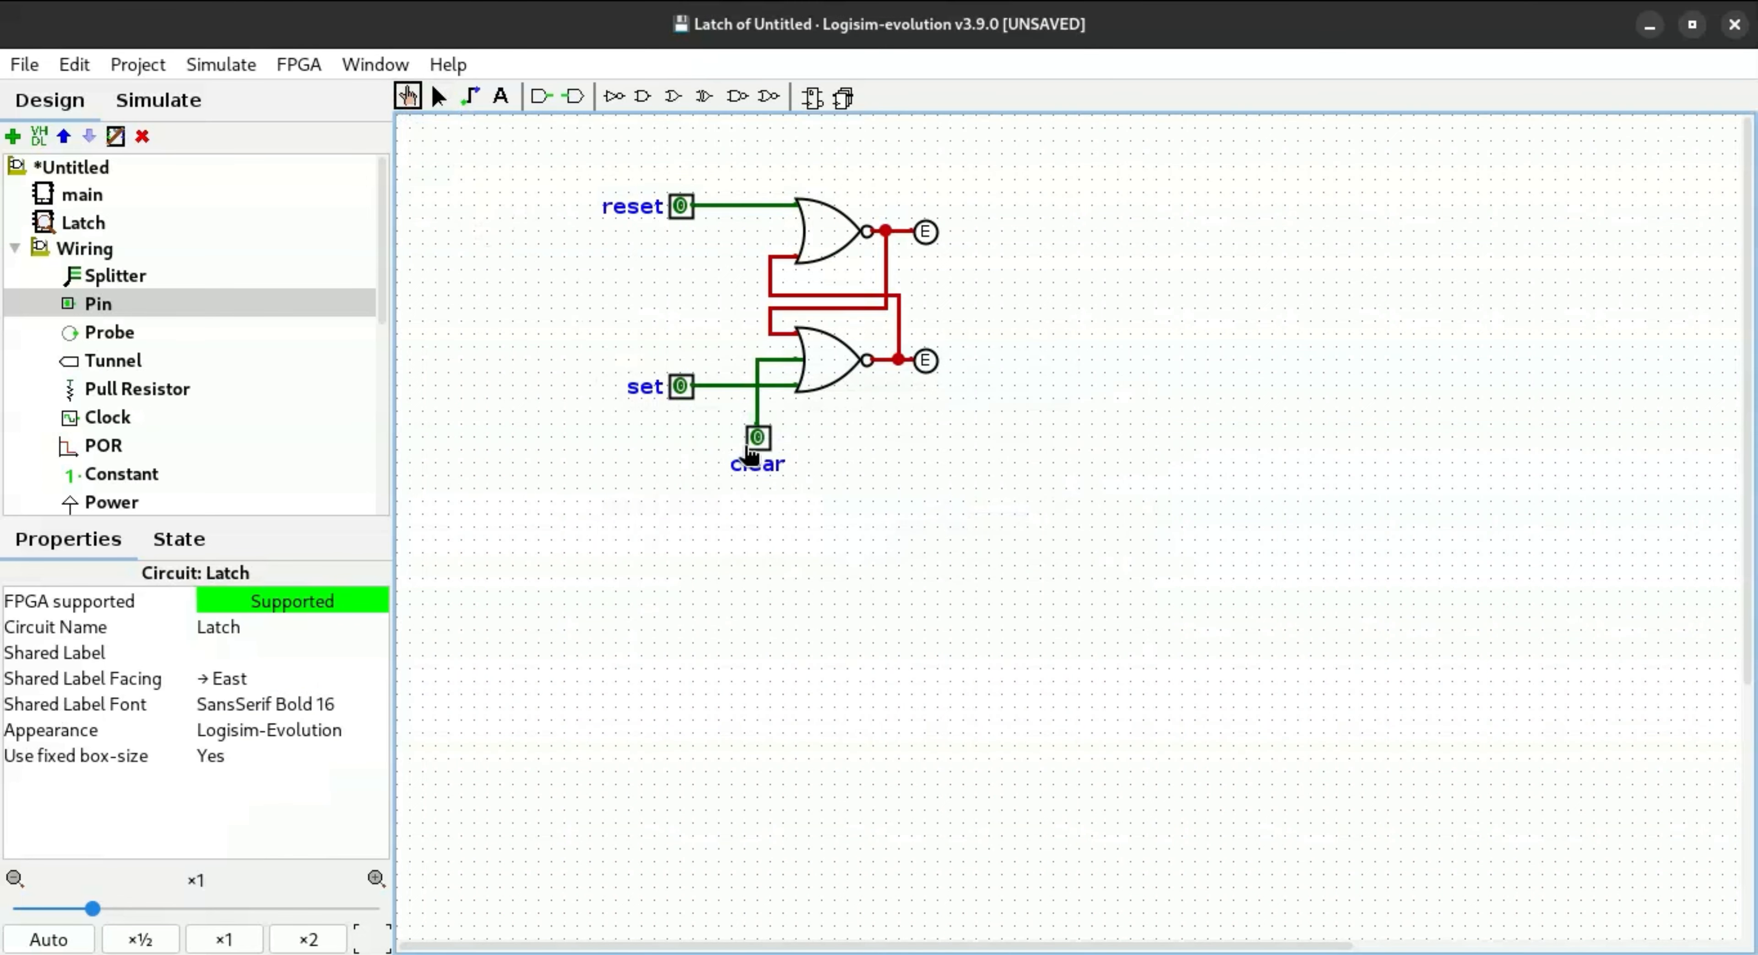
{"action": "left_click", "coordinate": [758, 443]}
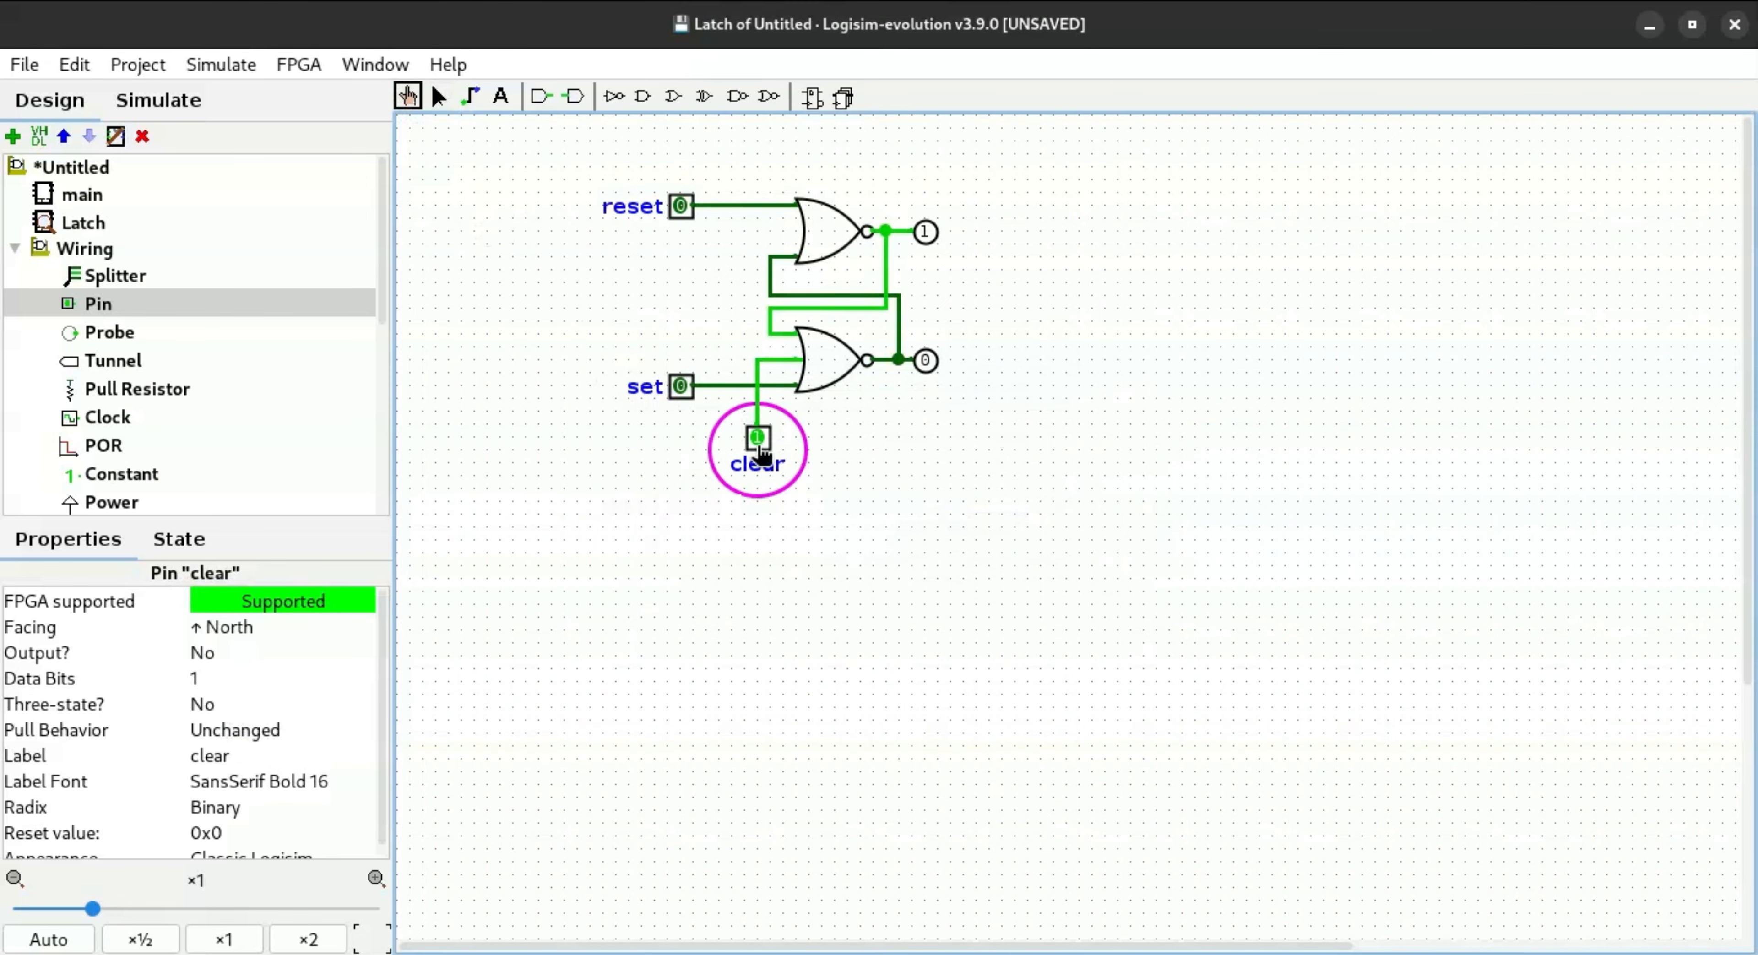
{"action": "left_click", "coordinate": [758, 442]}
Step: Test the latch by alternately pulsing the set and reset inputs on and off, checking both outputs
{"action": "left_click", "coordinate": [679, 390]}
{"action": "left_click", "coordinate": [679, 390]}
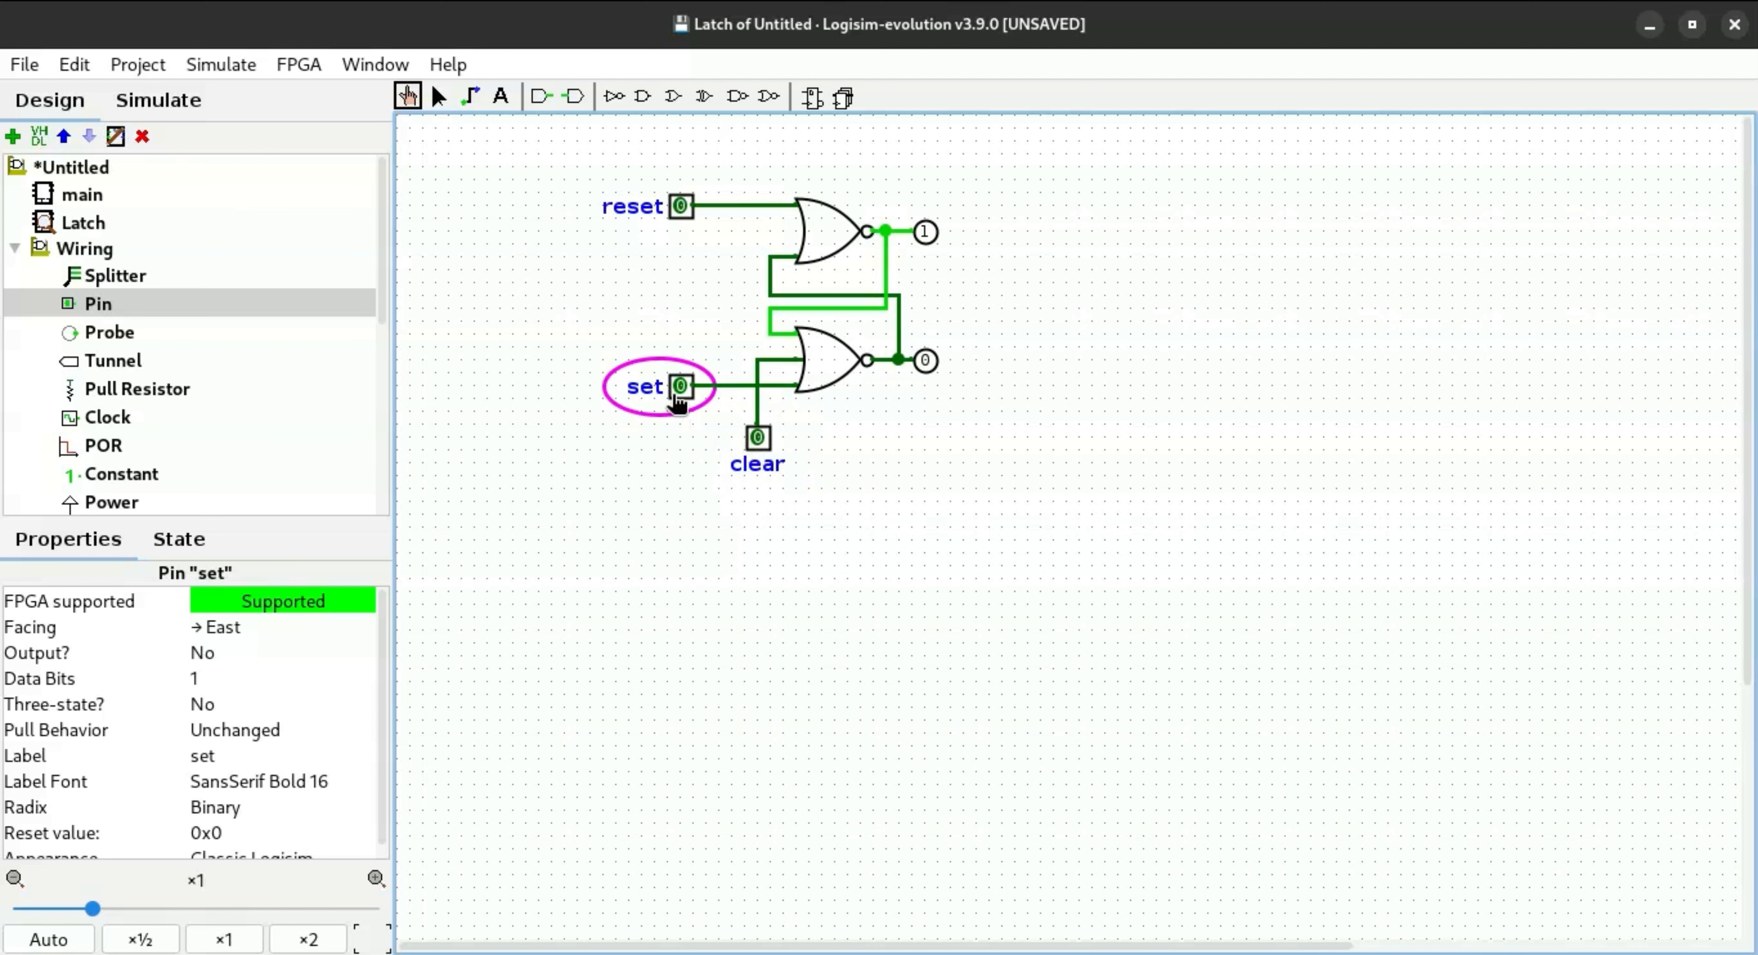
{"action": "left_click", "coordinate": [679, 390]}
{"action": "left_click", "coordinate": [679, 390]}
{"action": "left_click", "coordinate": [681, 208]}
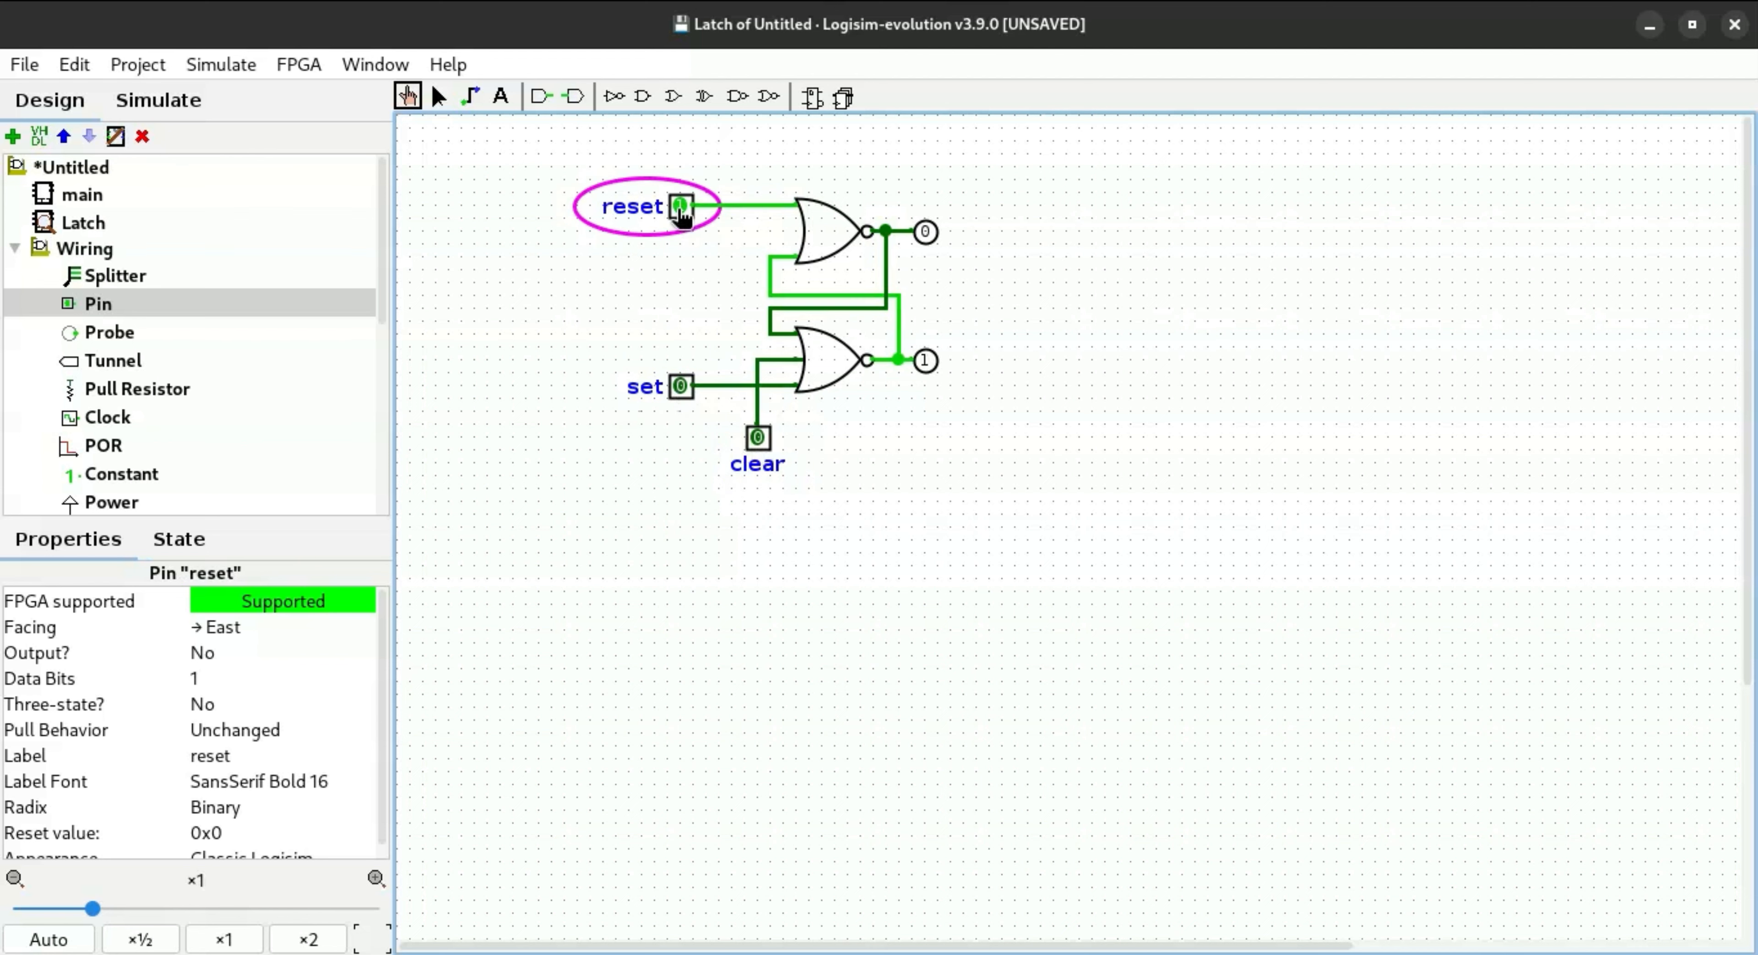
{"action": "left_click", "coordinate": [680, 207]}
{"action": "left_click", "coordinate": [679, 387]}
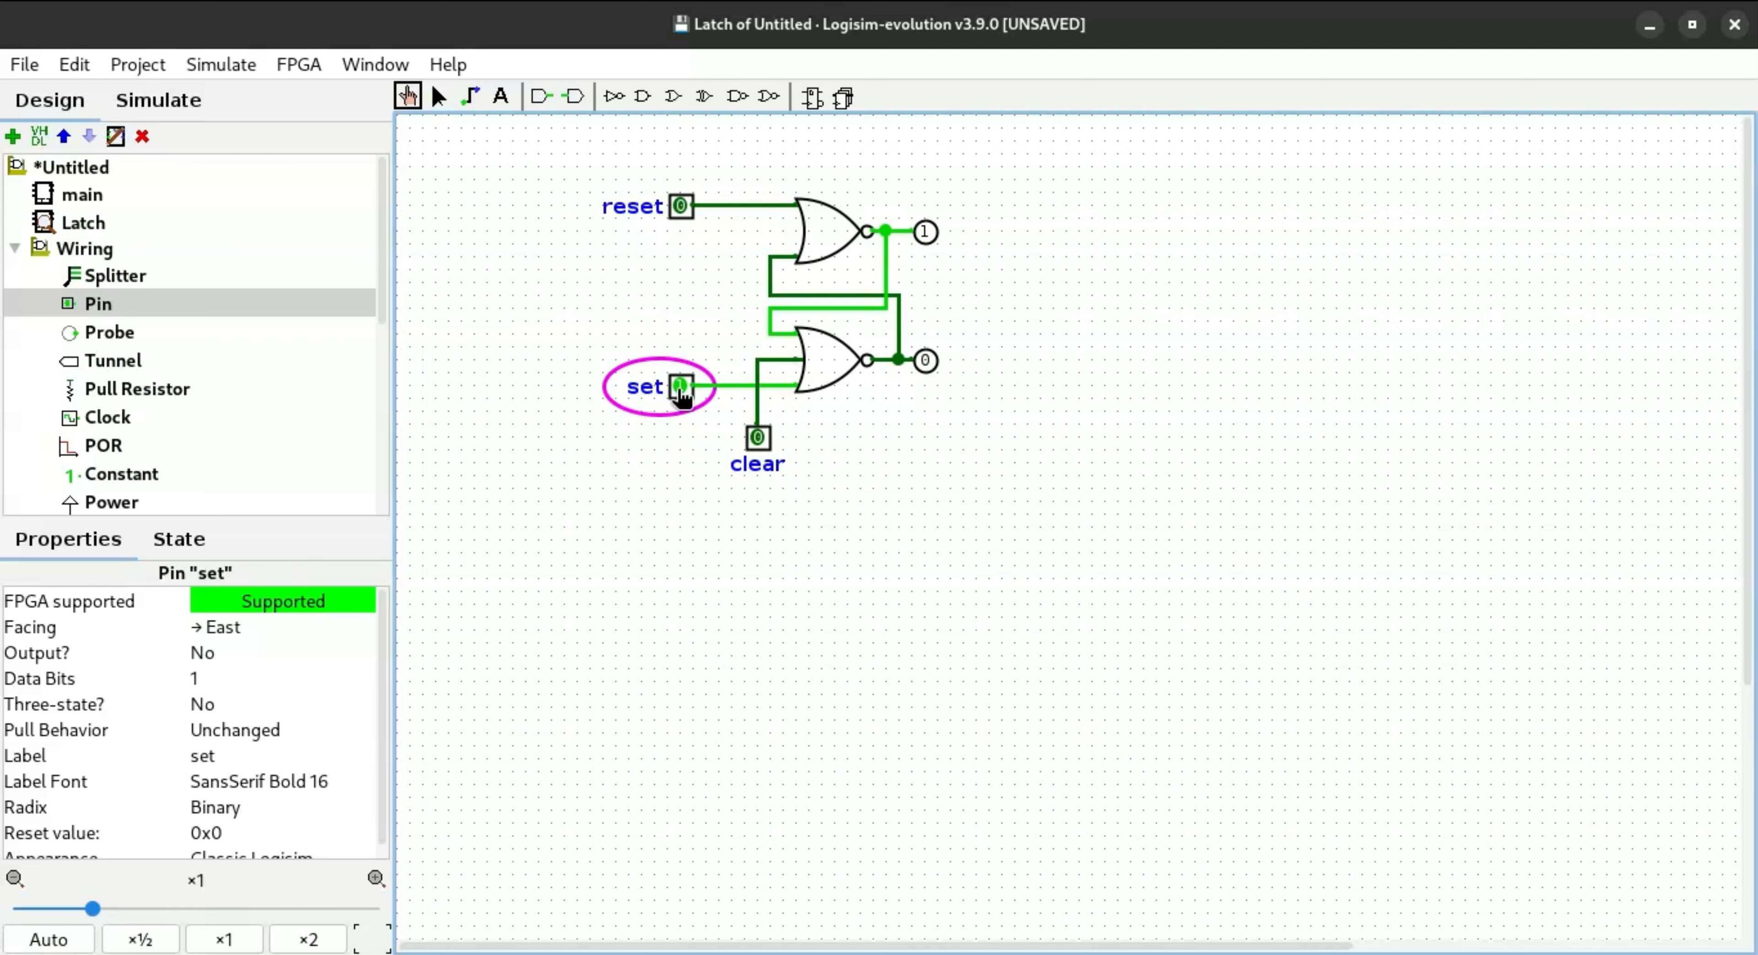
{"action": "left_click", "coordinate": [679, 387]}
{"action": "left_click", "coordinate": [680, 210]}
{"action": "left_click", "coordinate": [680, 210]}
Step: Label the upper gate's output pin Q and the lower gate's output pin Q_NOT
{"action": "left_click", "coordinate": [438, 97]}
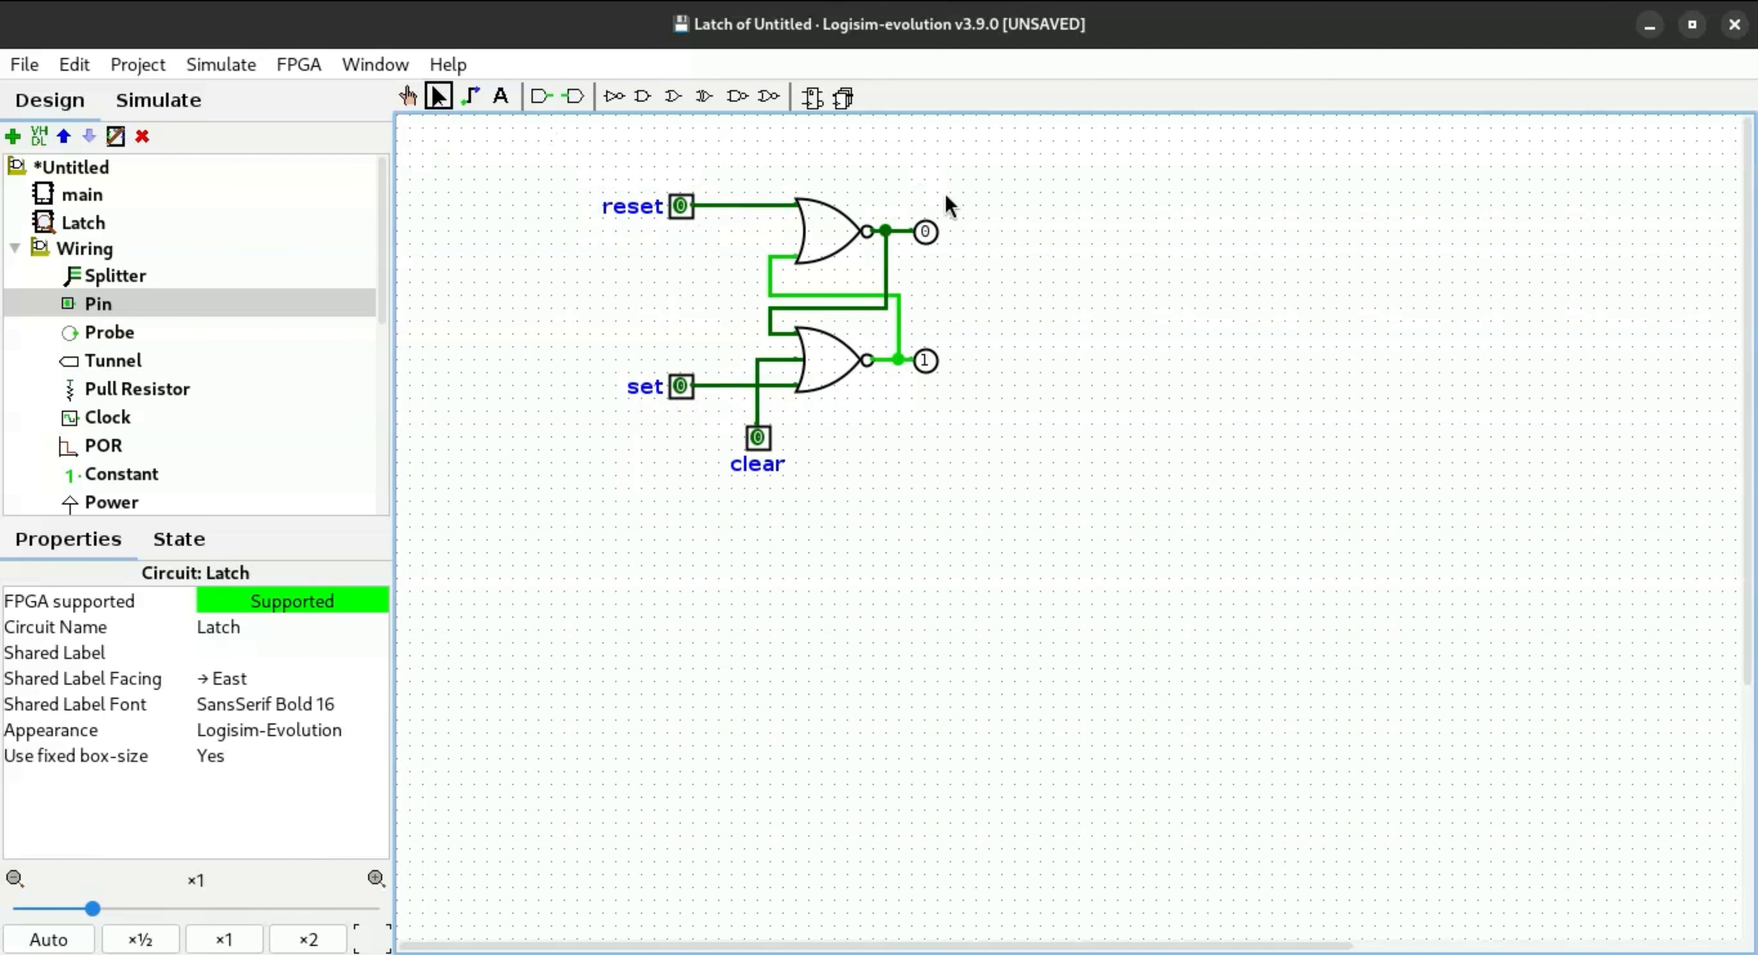
{"action": "double_click", "coordinate": [931, 235]}
{"action": "type", "text": "Q"}
{"action": "key", "text": "Return"}
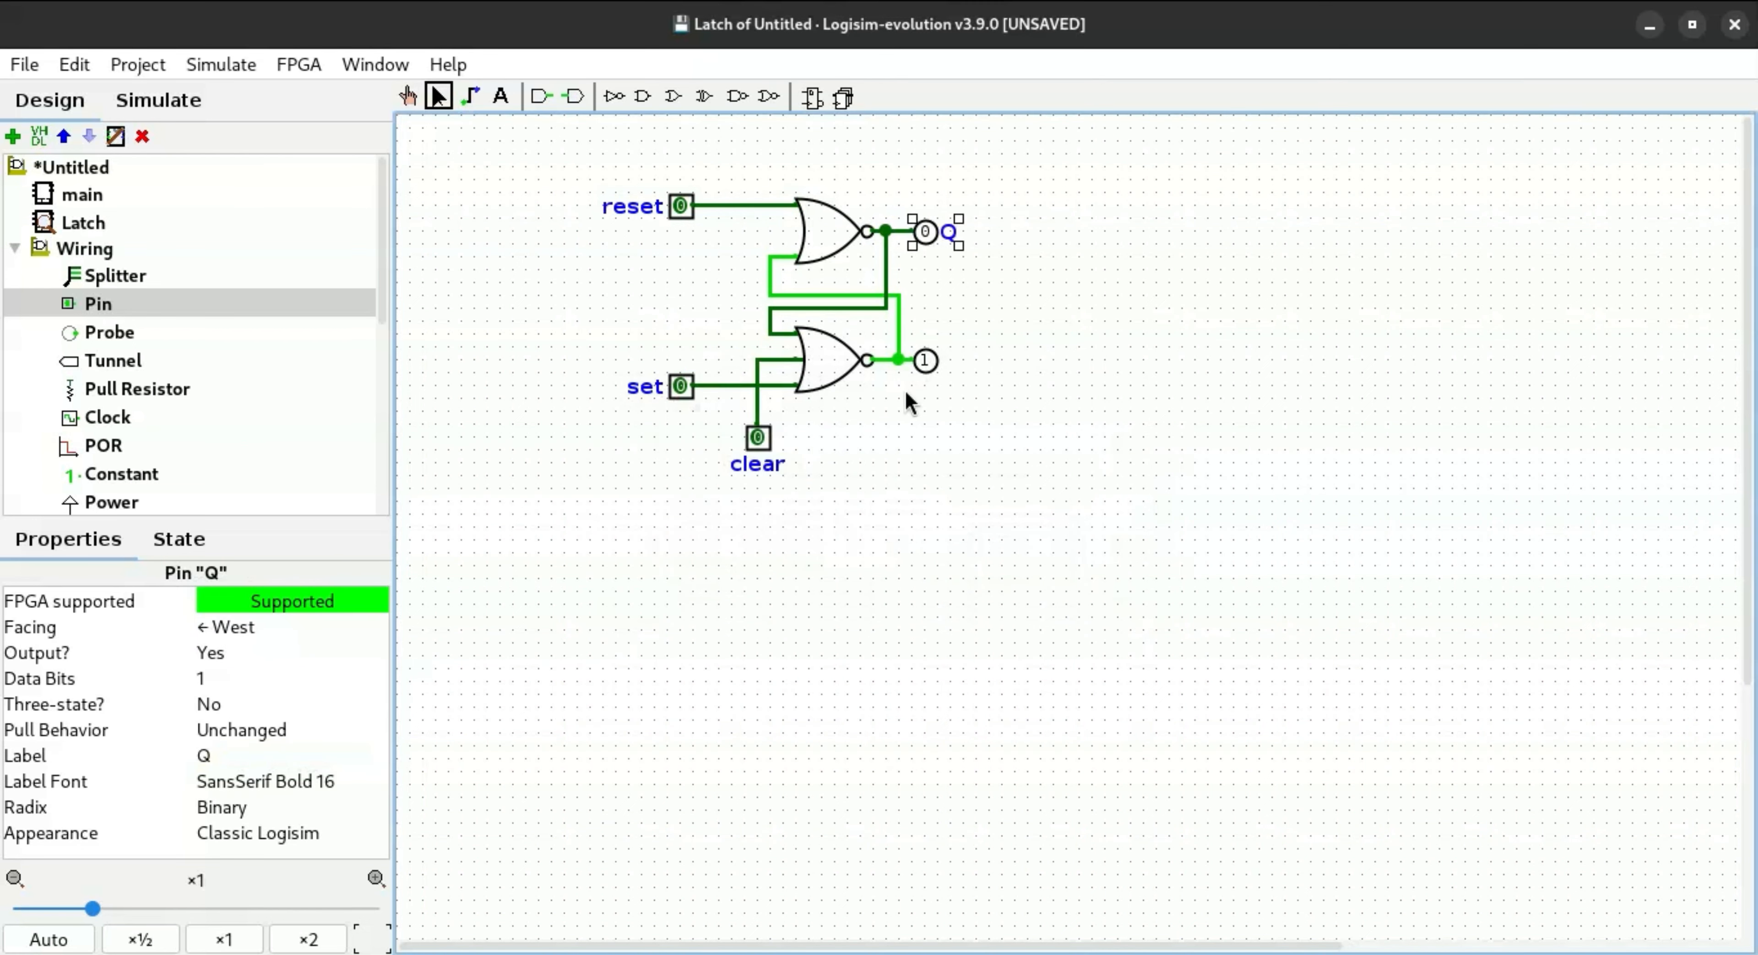
{"action": "double_click", "coordinate": [929, 362]}
{"action": "type", "text": "Q_NOT"}
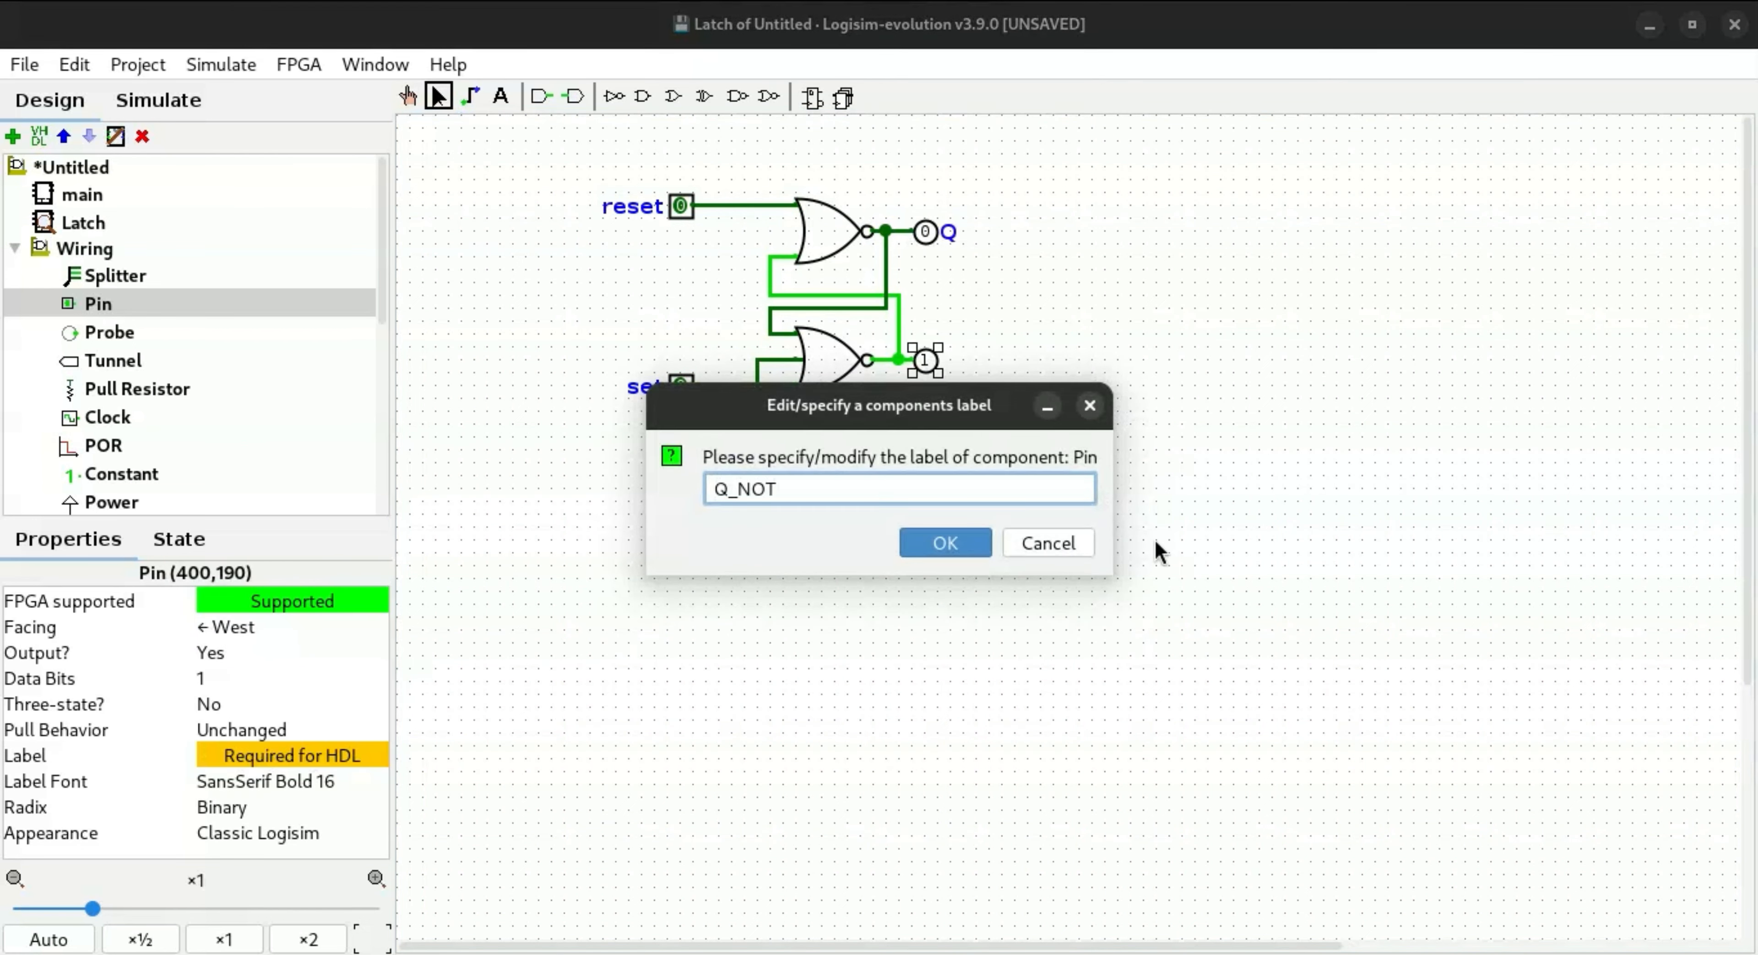
{"action": "key", "text": "Return"}
Step: Check the Q and Q_NOT outputs by pulsing the set input and then the reset input
{"action": "left_click", "coordinate": [408, 97]}
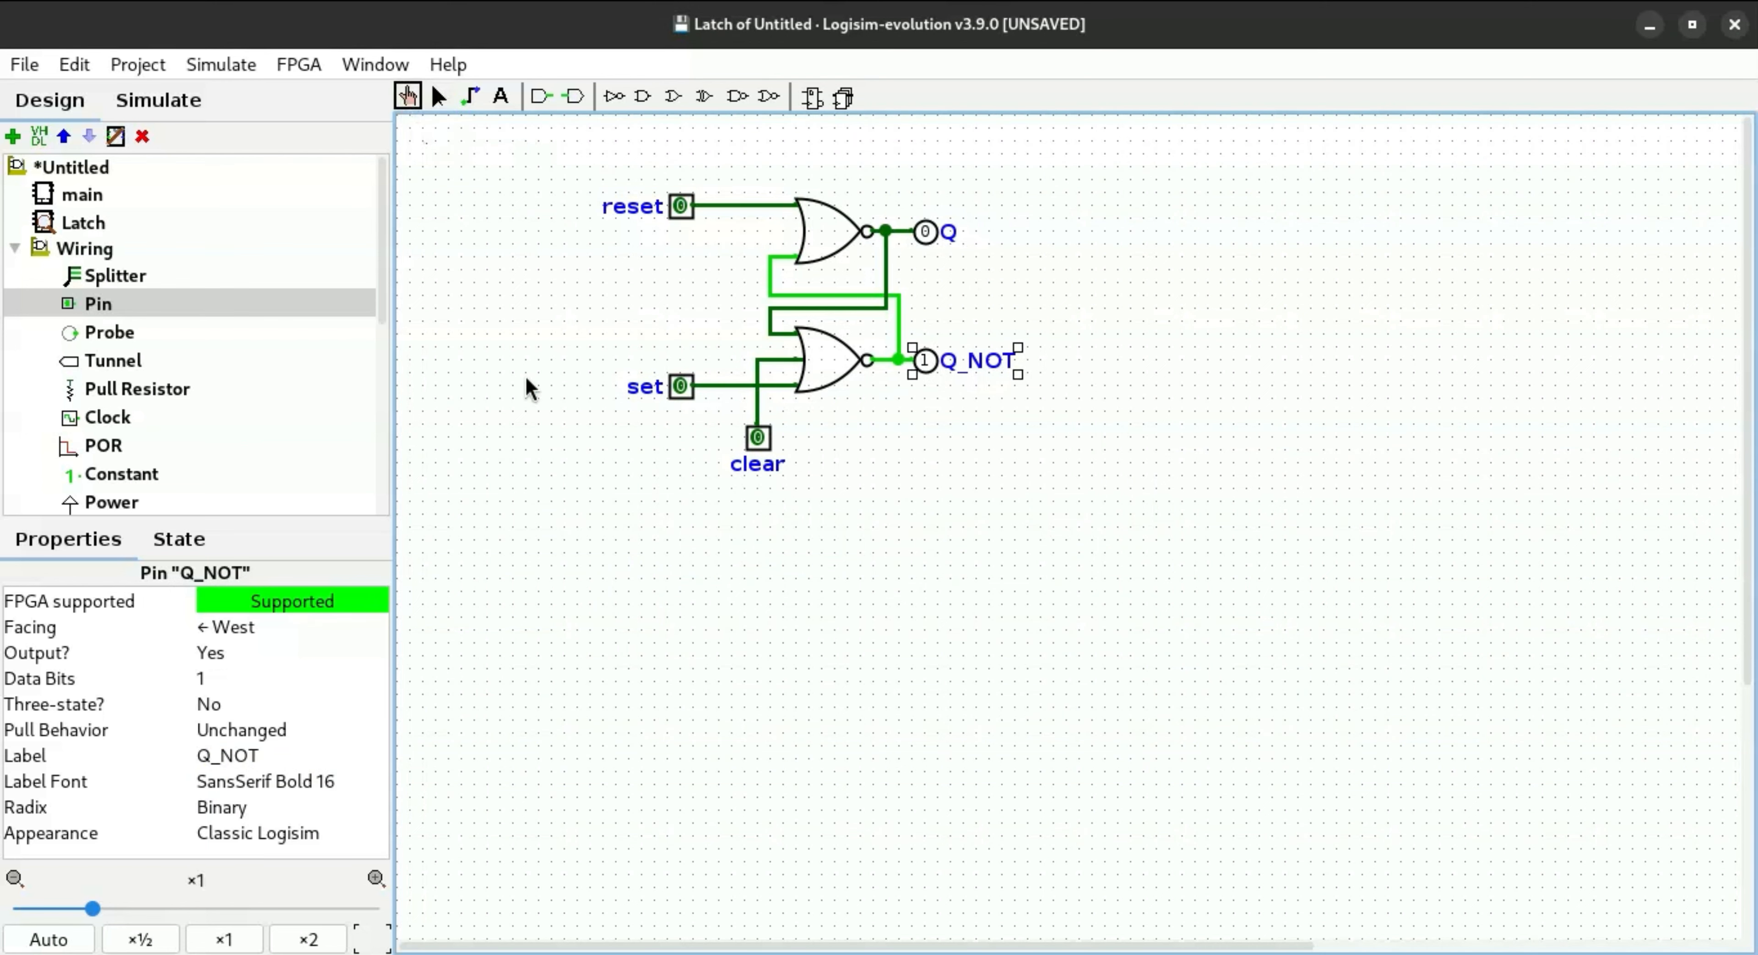
{"action": "left_click", "coordinate": [680, 389]}
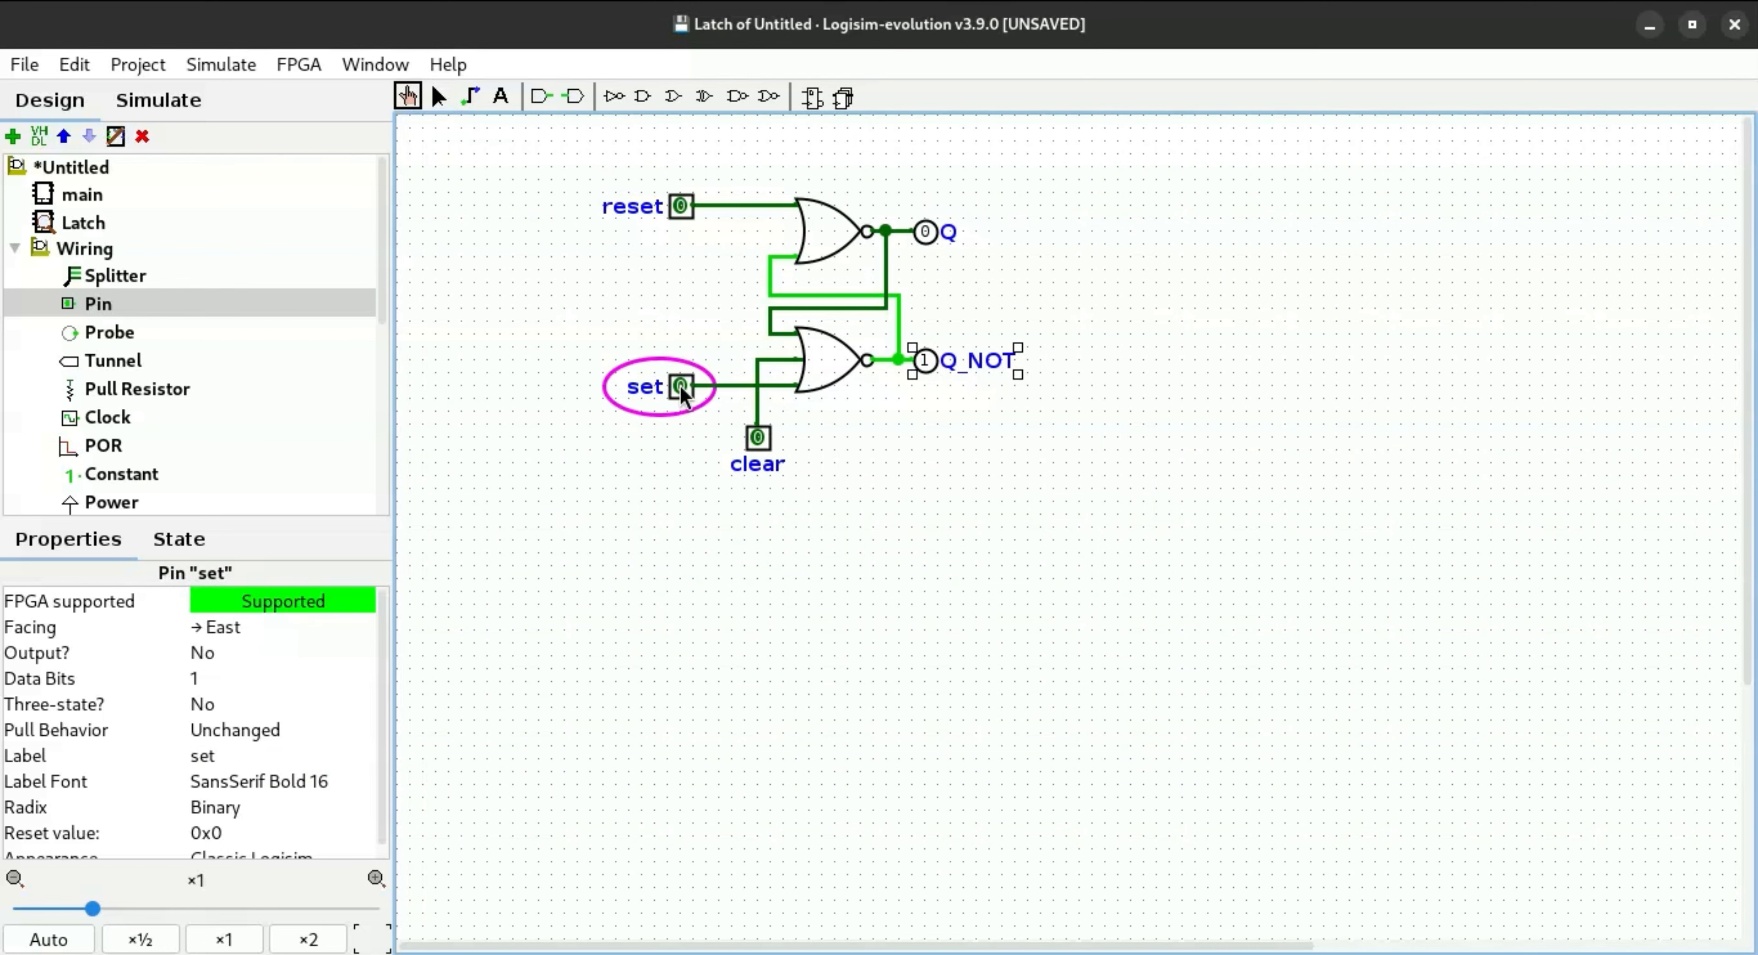
{"action": "left_click", "coordinate": [681, 388]}
{"action": "left_click", "coordinate": [681, 387]}
{"action": "left_click", "coordinate": [681, 387]}
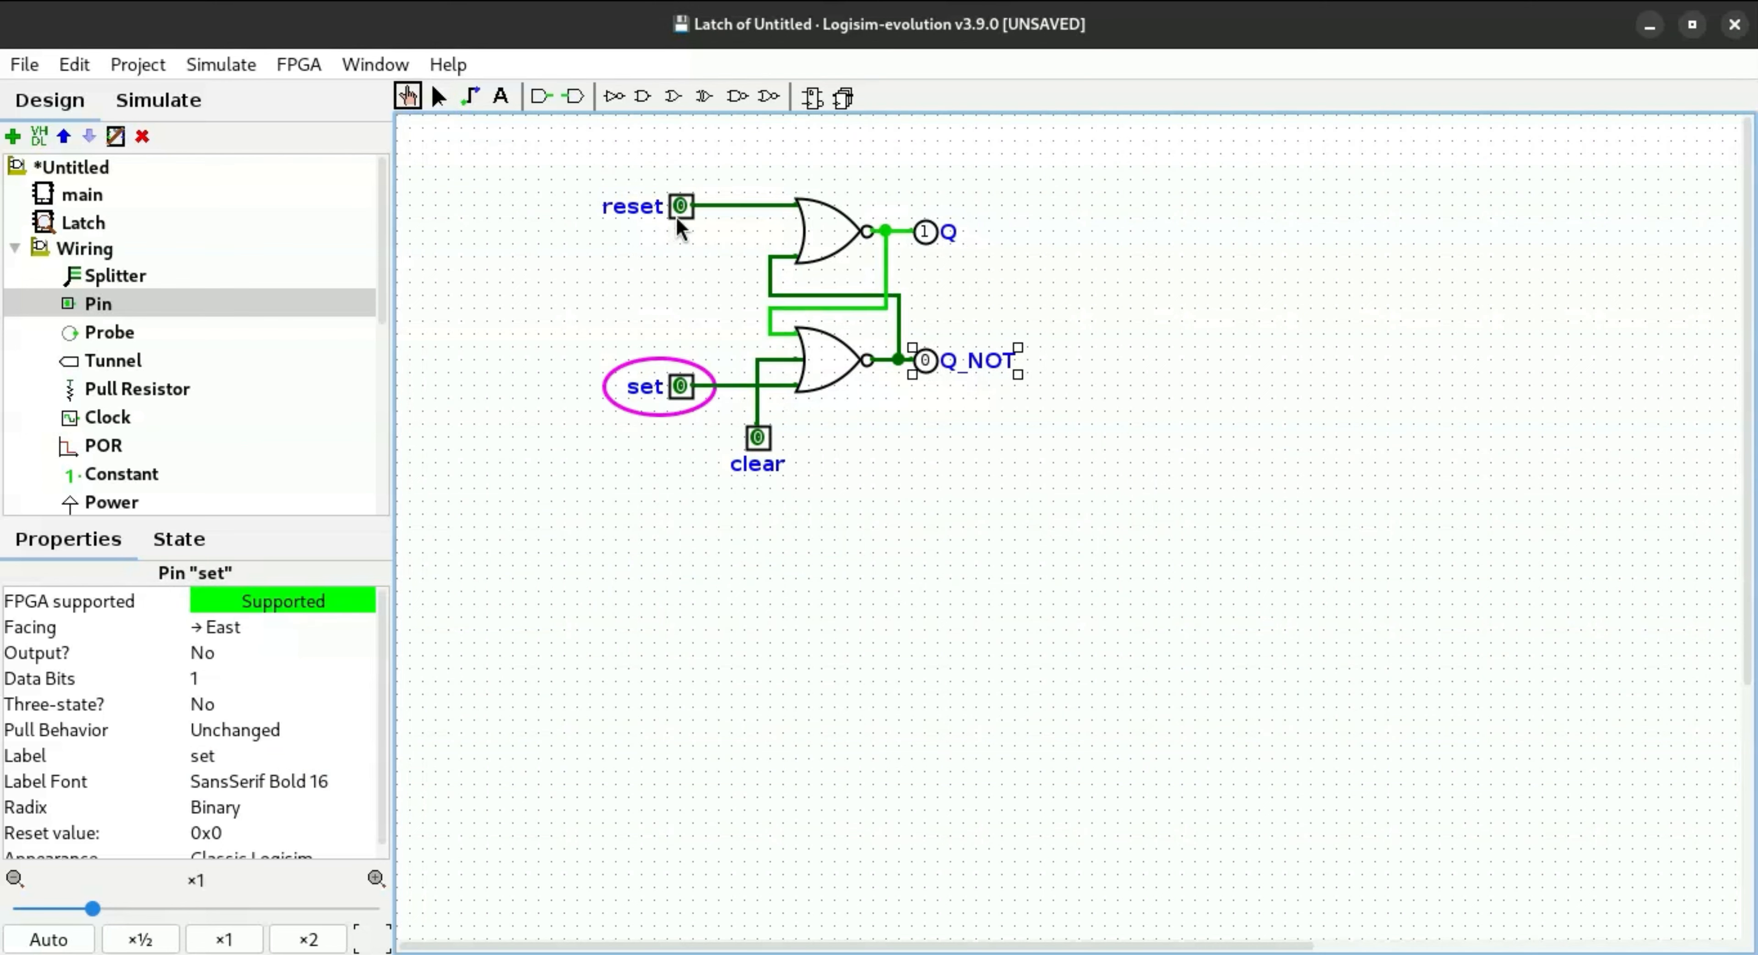
{"action": "left_click", "coordinate": [679, 211]}
{"action": "left_click", "coordinate": [679, 212]}
{"action": "left_click", "coordinate": [438, 96]}
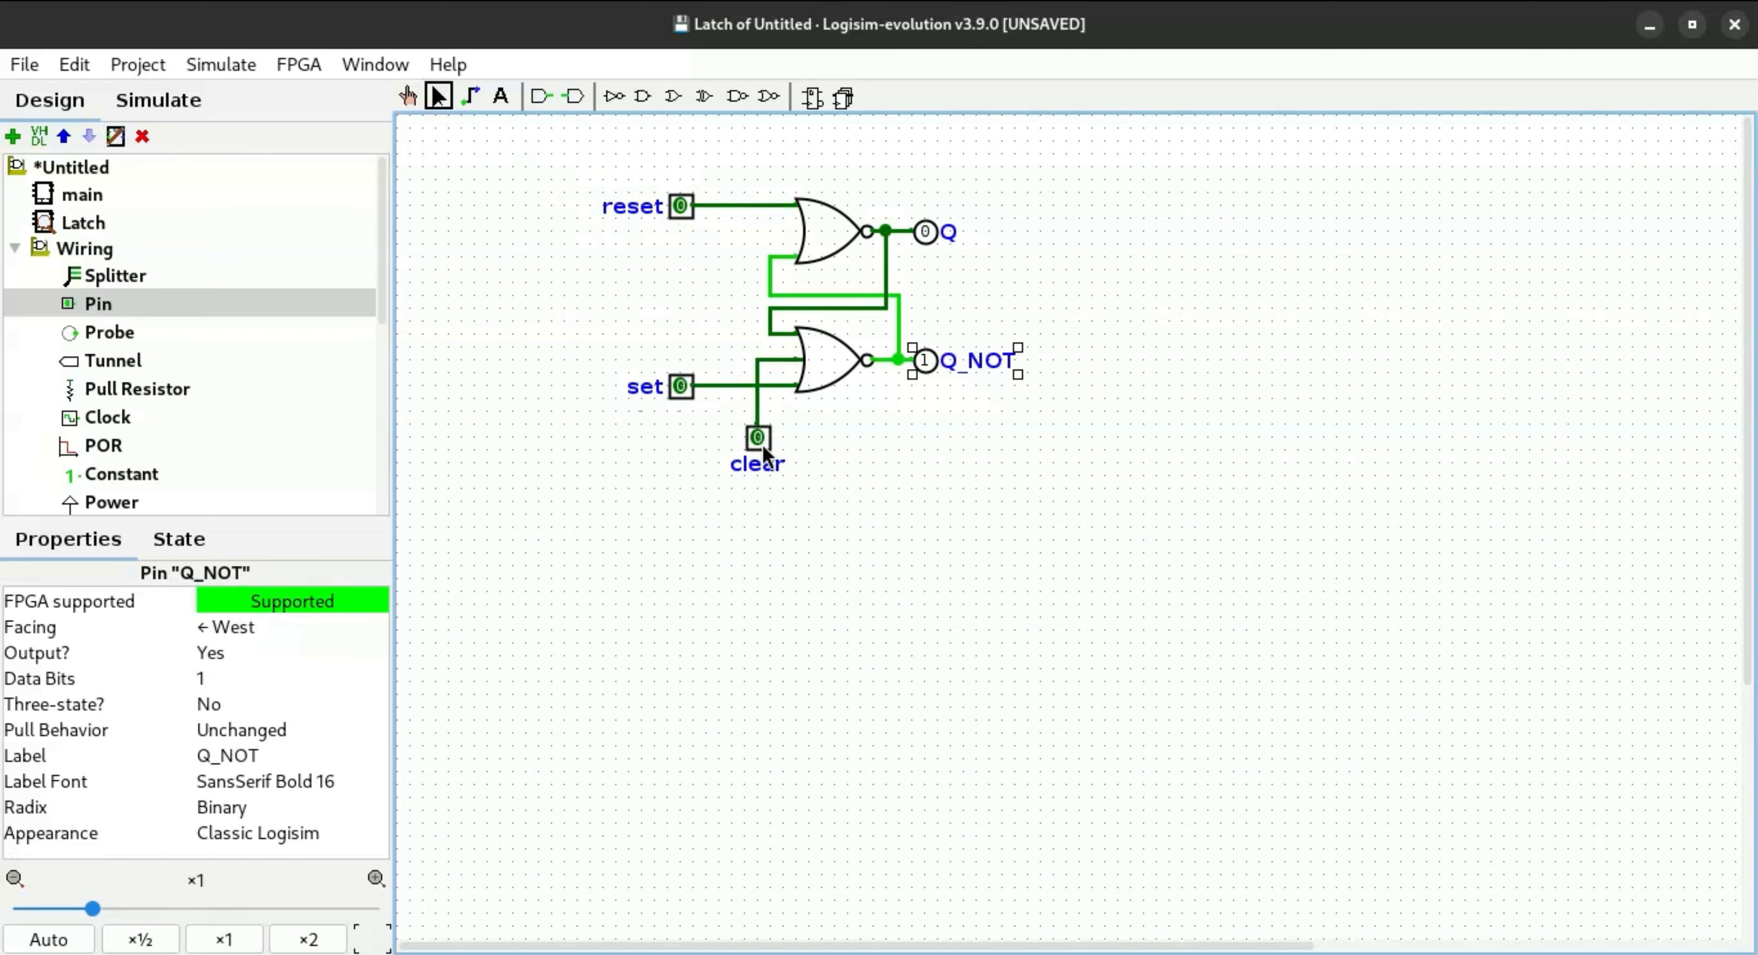
{"action": "left_click", "coordinate": [783, 548]}
Step: Add a new circuit named gated_latch to the project
{"action": "left_click", "coordinate": [12, 136]}
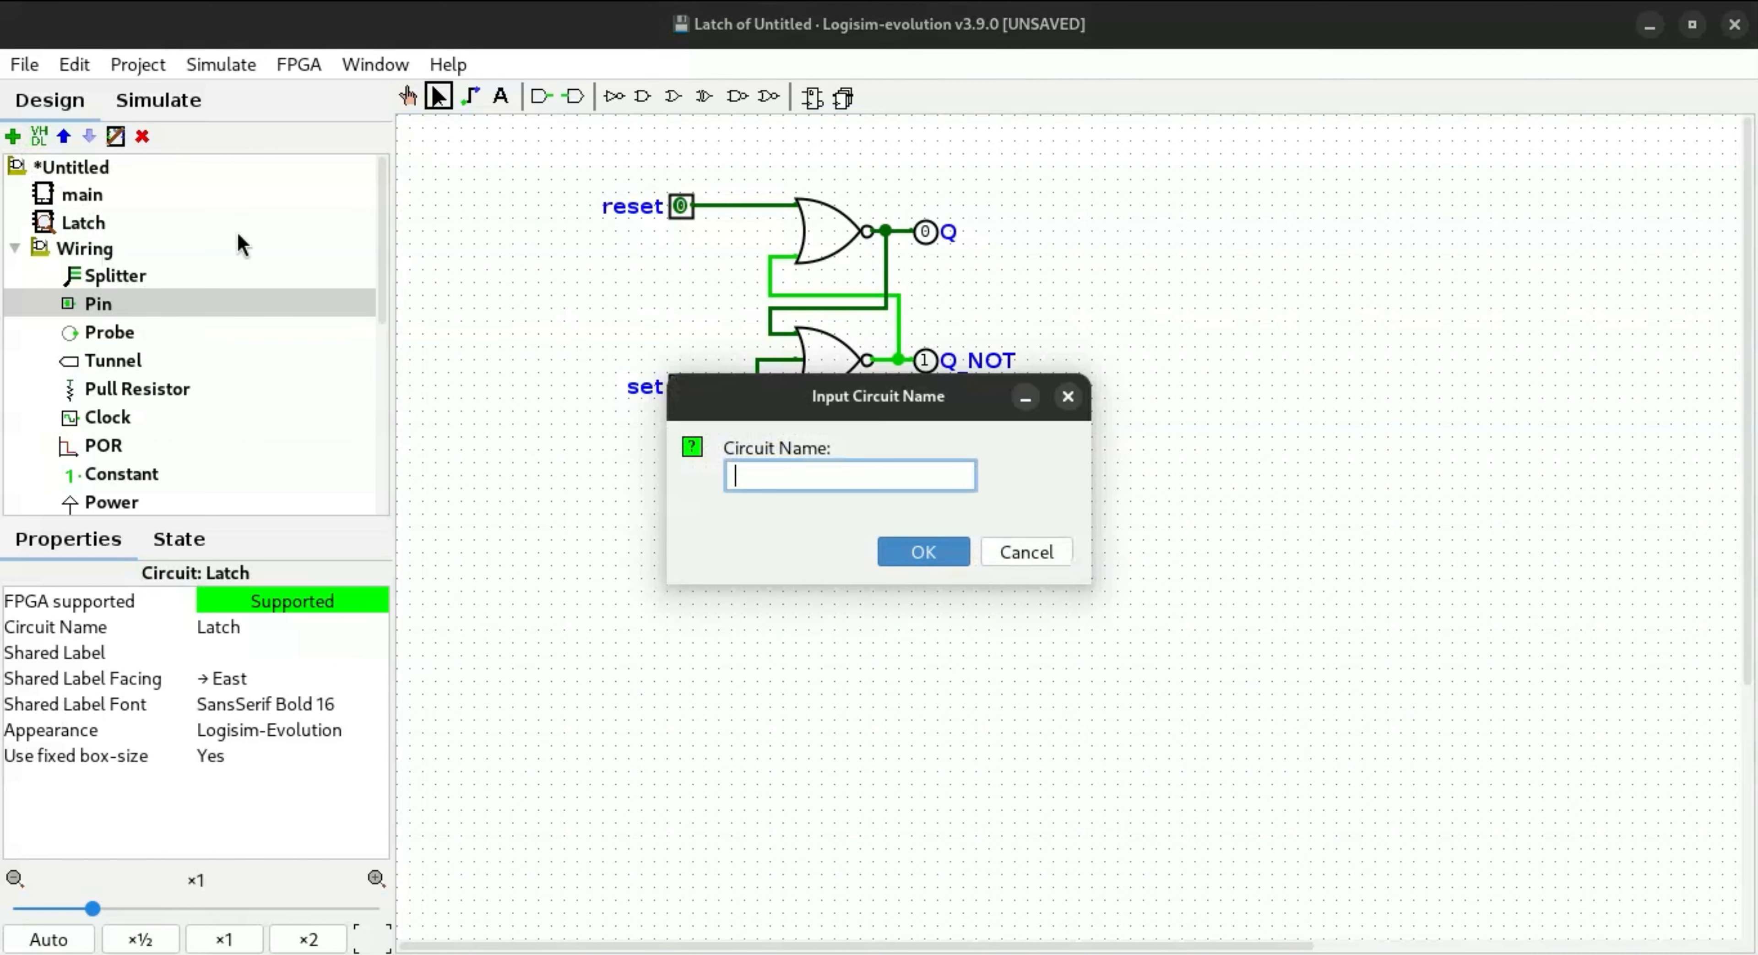
{"action": "type", "text": "gated_latch"}
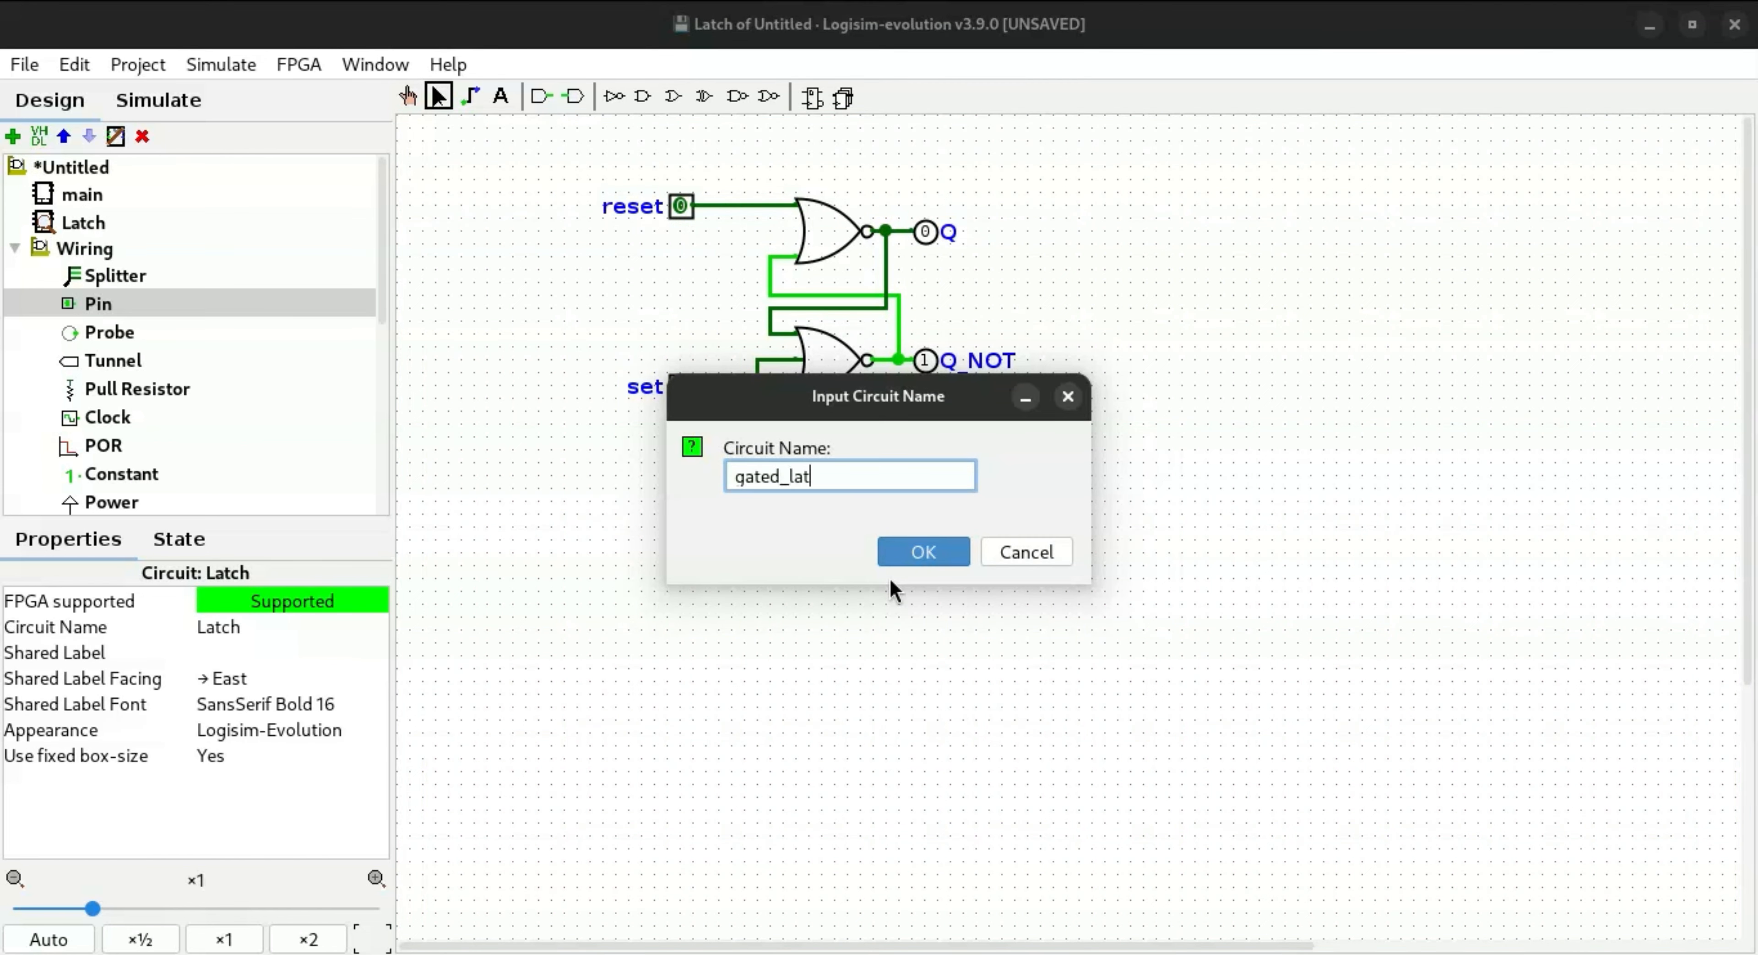
{"action": "key", "text": "Return"}
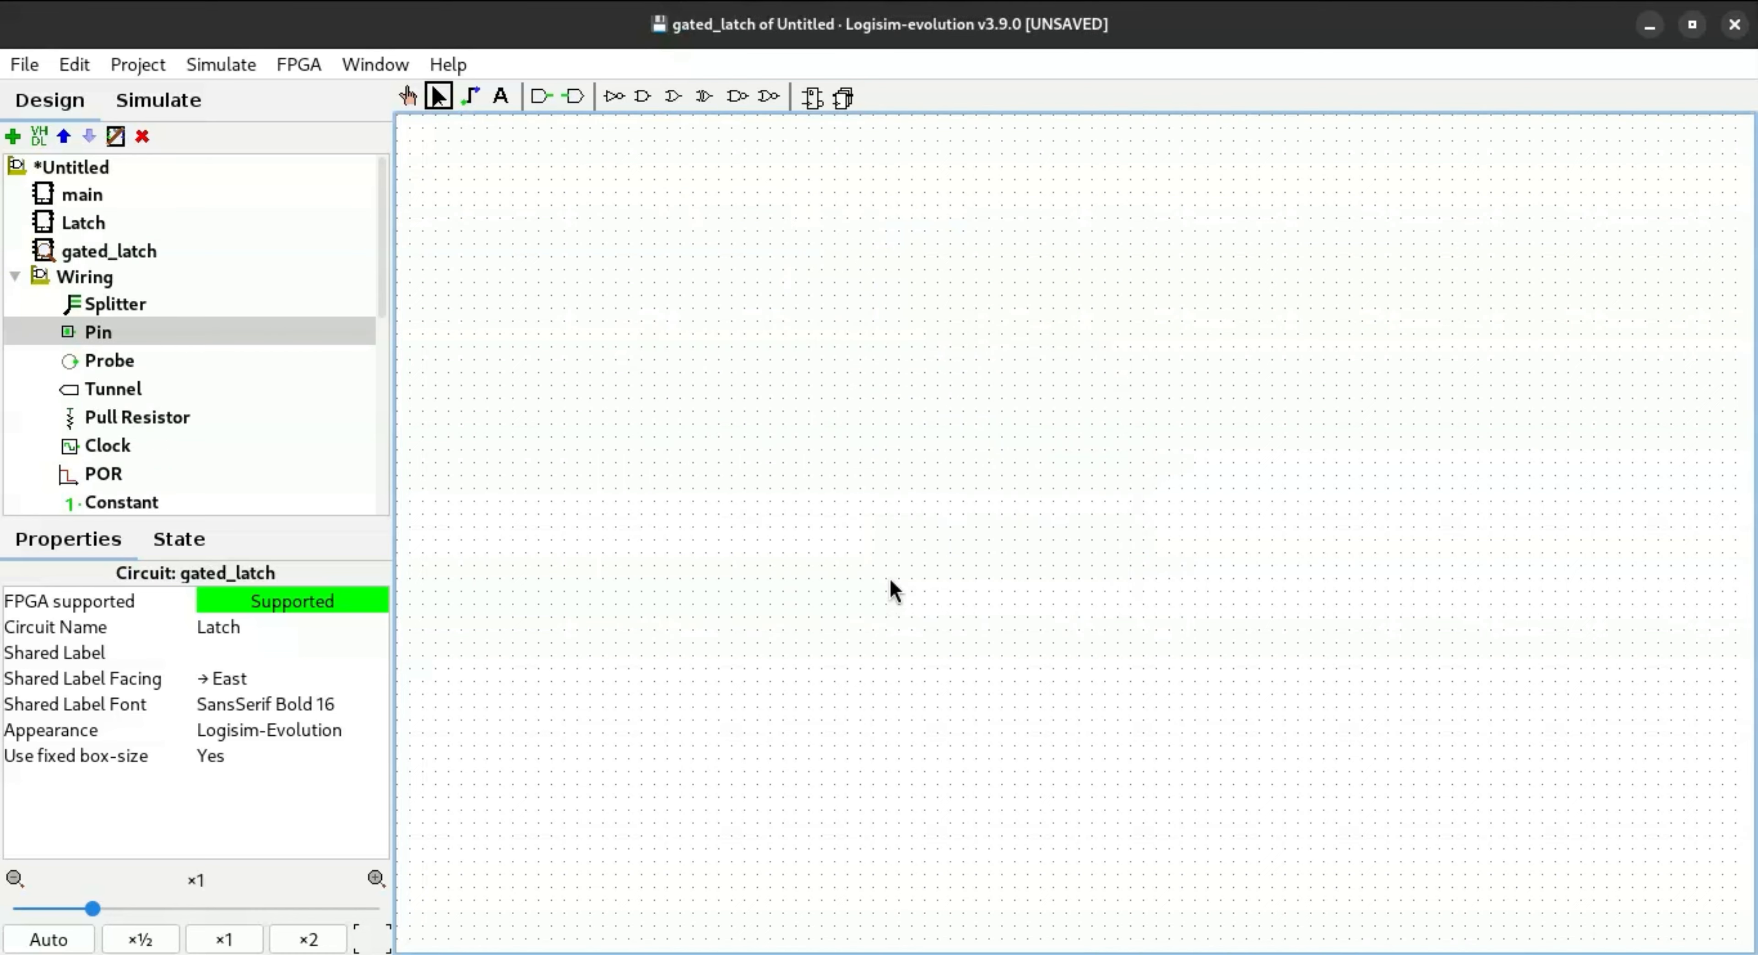
Step: Place an instance of the Latch circuit in the gated_latch circuit
{"action": "mouse_move", "coordinate": [0, 0]}
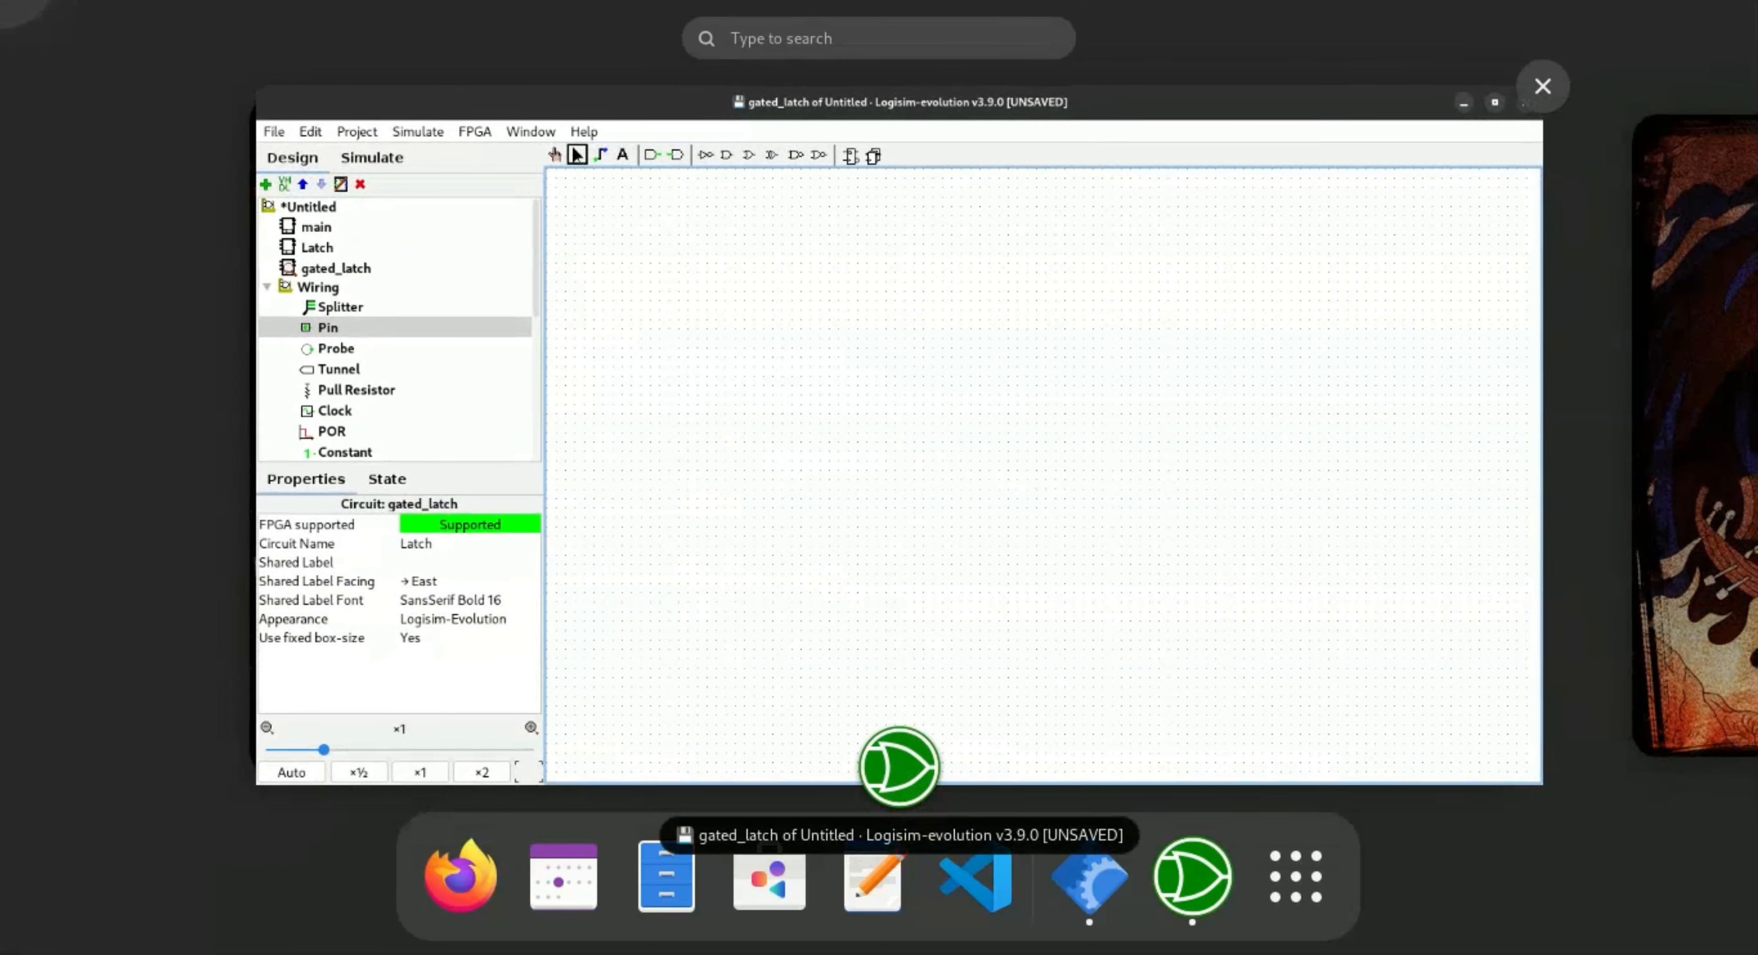
{"action": "left_click", "coordinate": [1135, 393]}
{"action": "left_click", "coordinate": [82, 223]}
{"action": "left_click", "coordinate": [1228, 359]}
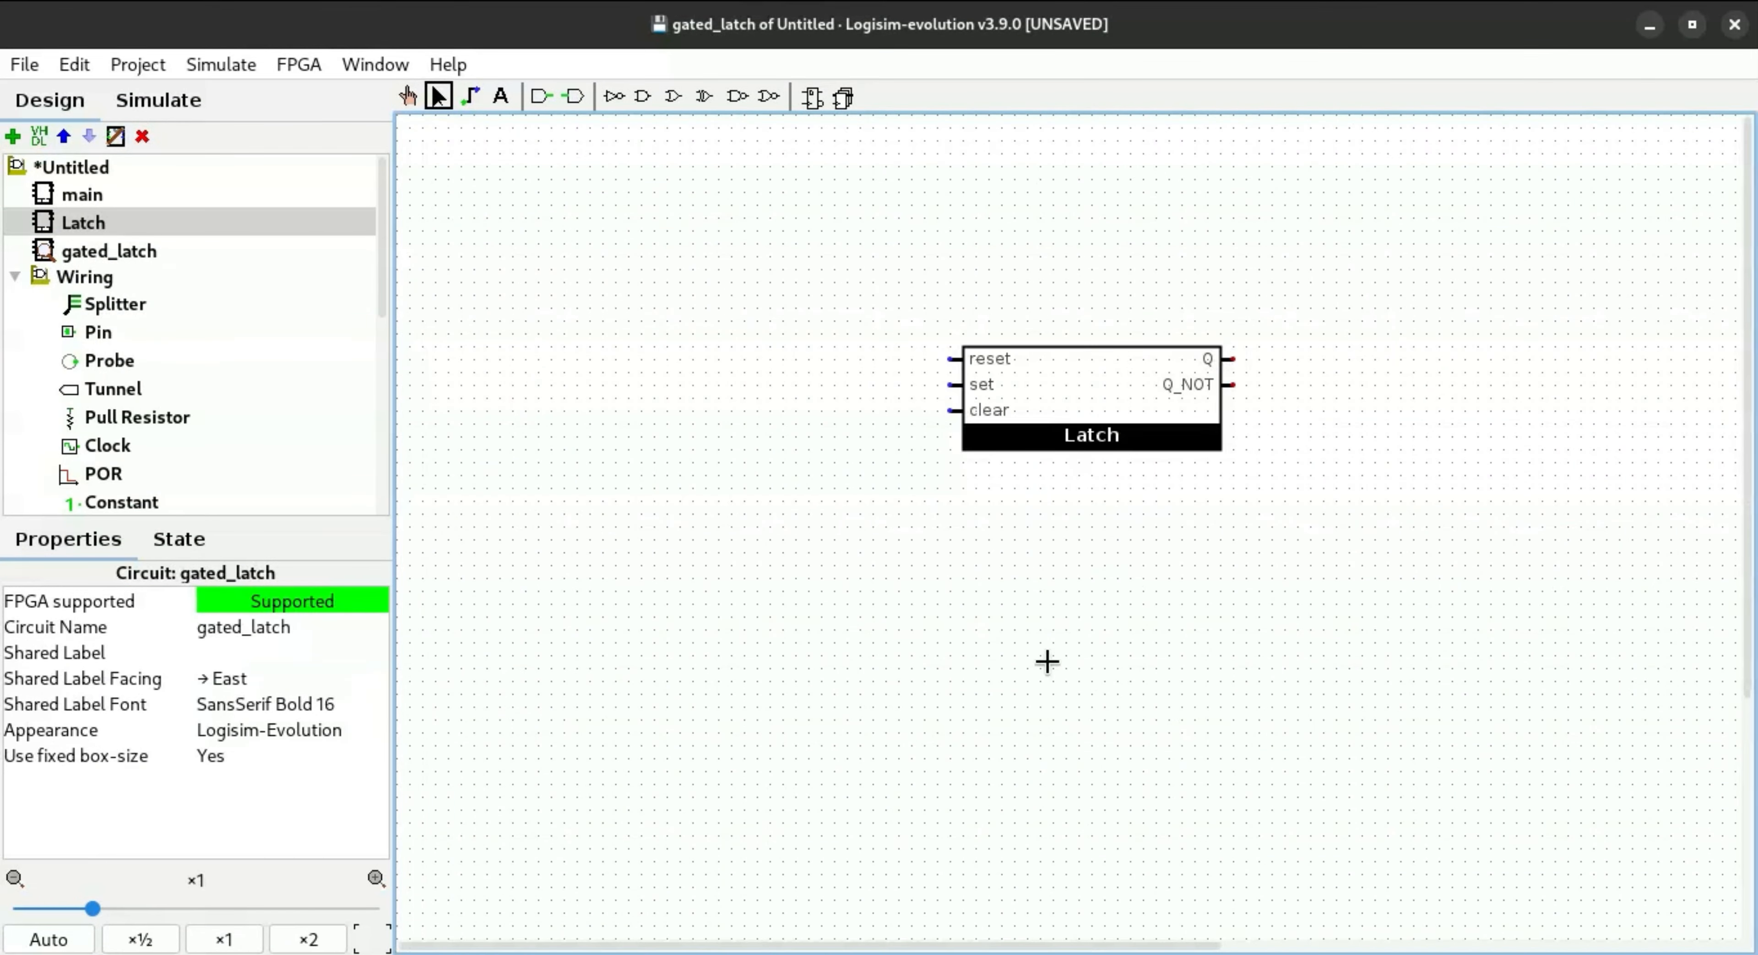
Step: Place three input pins to the left of the Latch block
{"action": "left_click", "coordinate": [68, 332]}
{"action": "left_click", "coordinate": [732, 373]}
{"action": "left_click", "coordinate": [106, 333]}
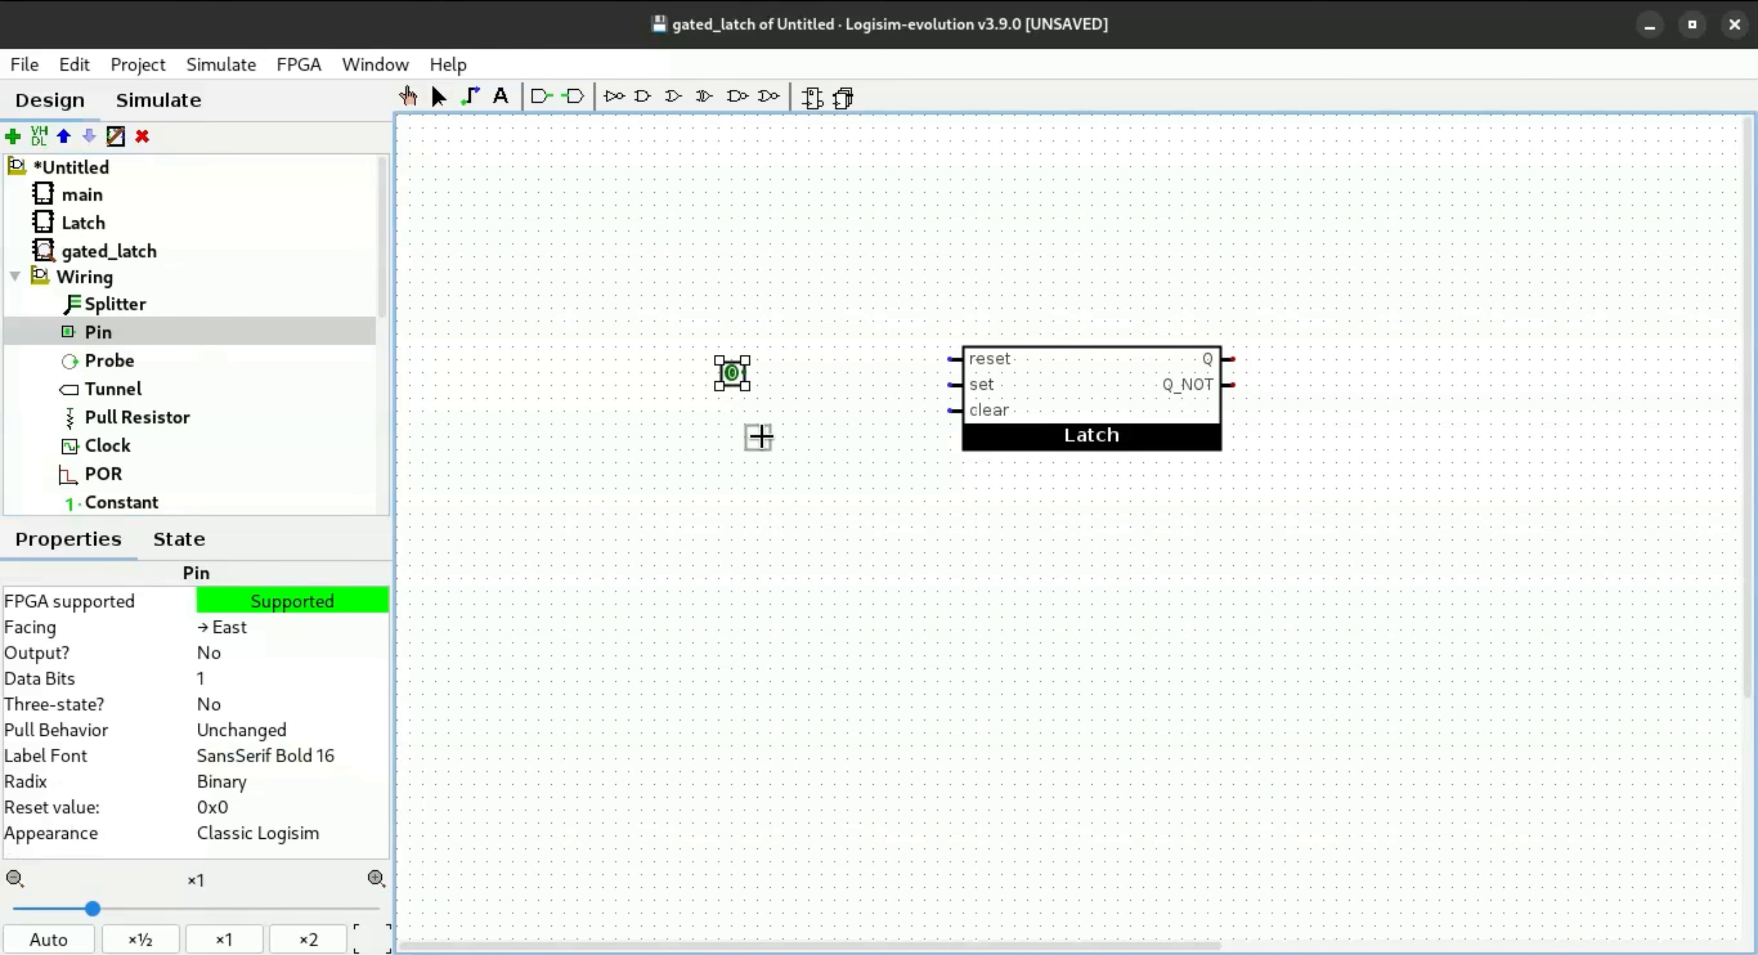
{"action": "left_click", "coordinate": [744, 425]}
{"action": "left_click", "coordinate": [120, 333]}
{"action": "left_click", "coordinate": [788, 488]}
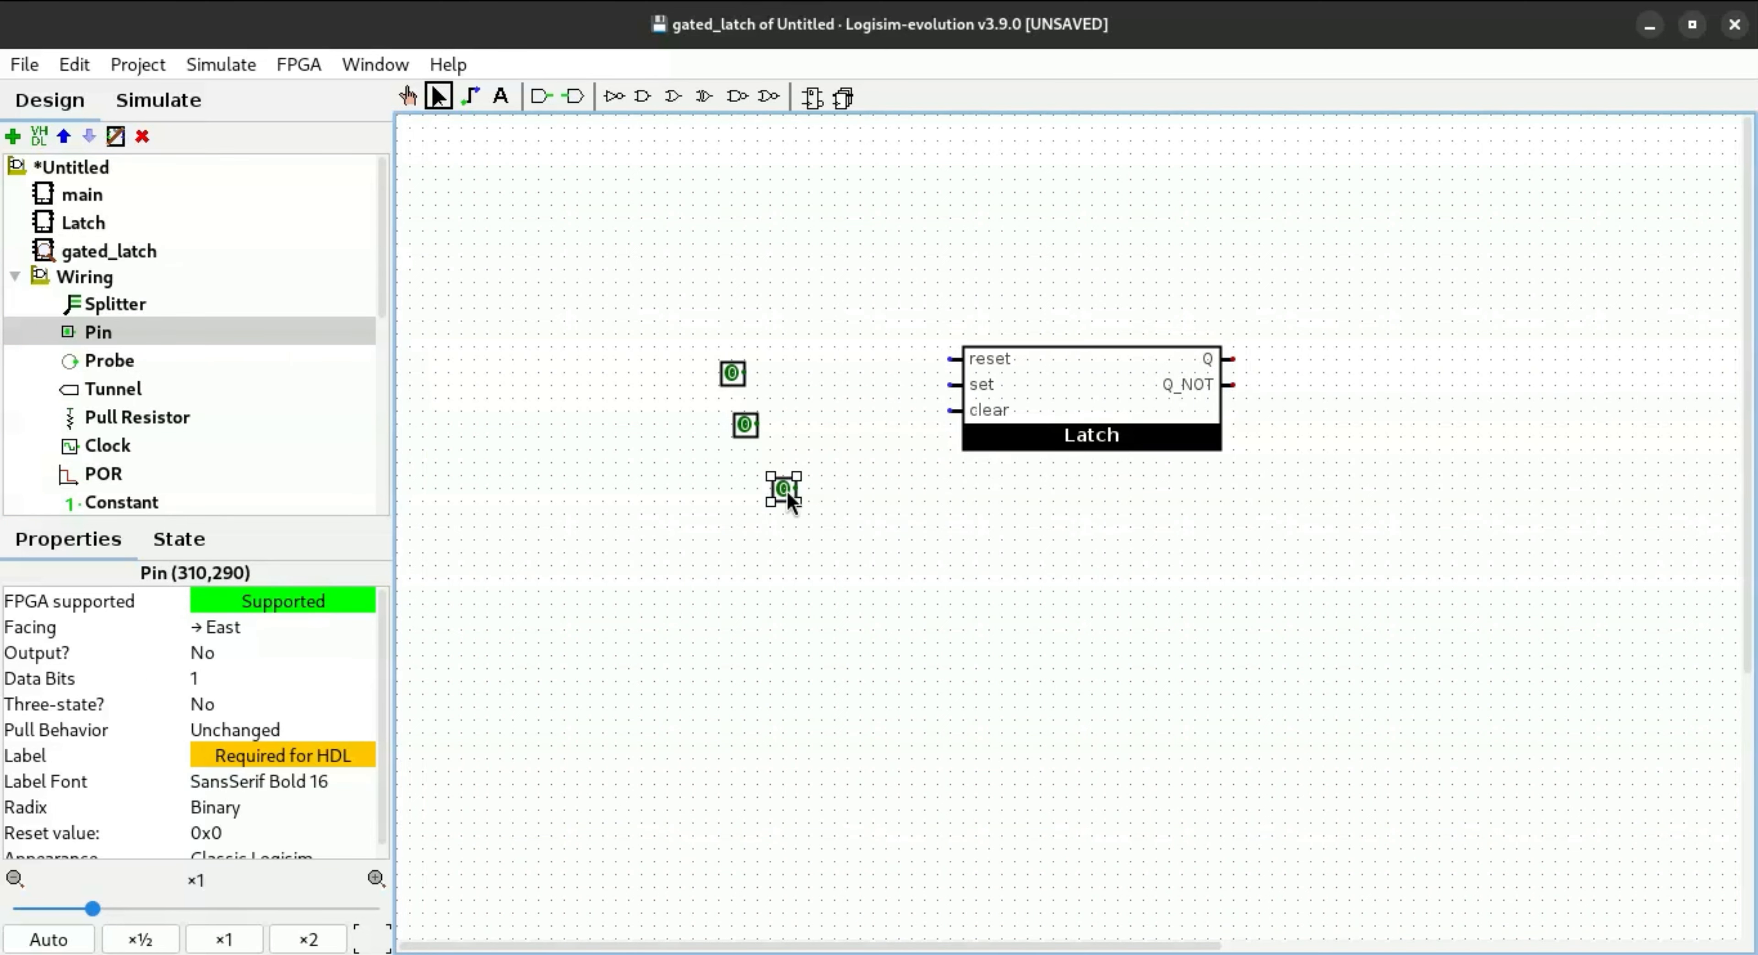
Step: Add west-facing output pins and attach them to the Latch block's Q and Q_NOT outputs
{"action": "left_click", "coordinate": [1389, 437]}
{"action": "left_click", "coordinate": [284, 627]}
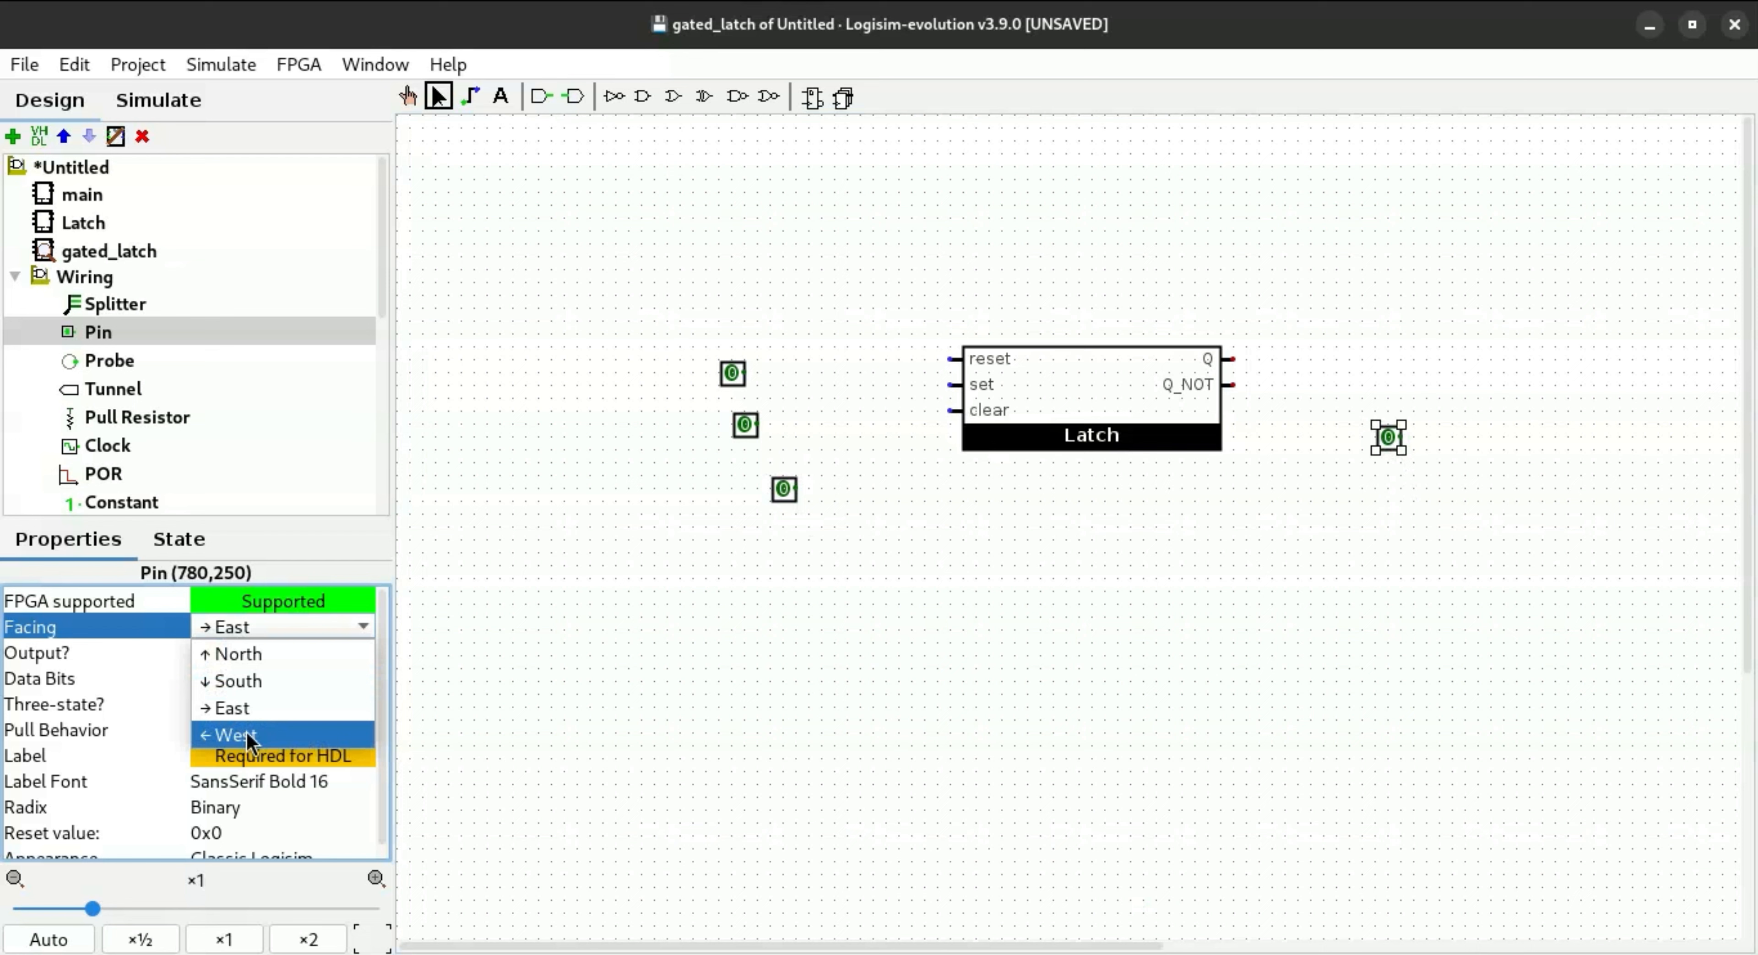
{"action": "left_click", "coordinate": [248, 737]}
{"action": "left_click", "coordinate": [238, 656]}
{"action": "left_click", "coordinate": [237, 681]}
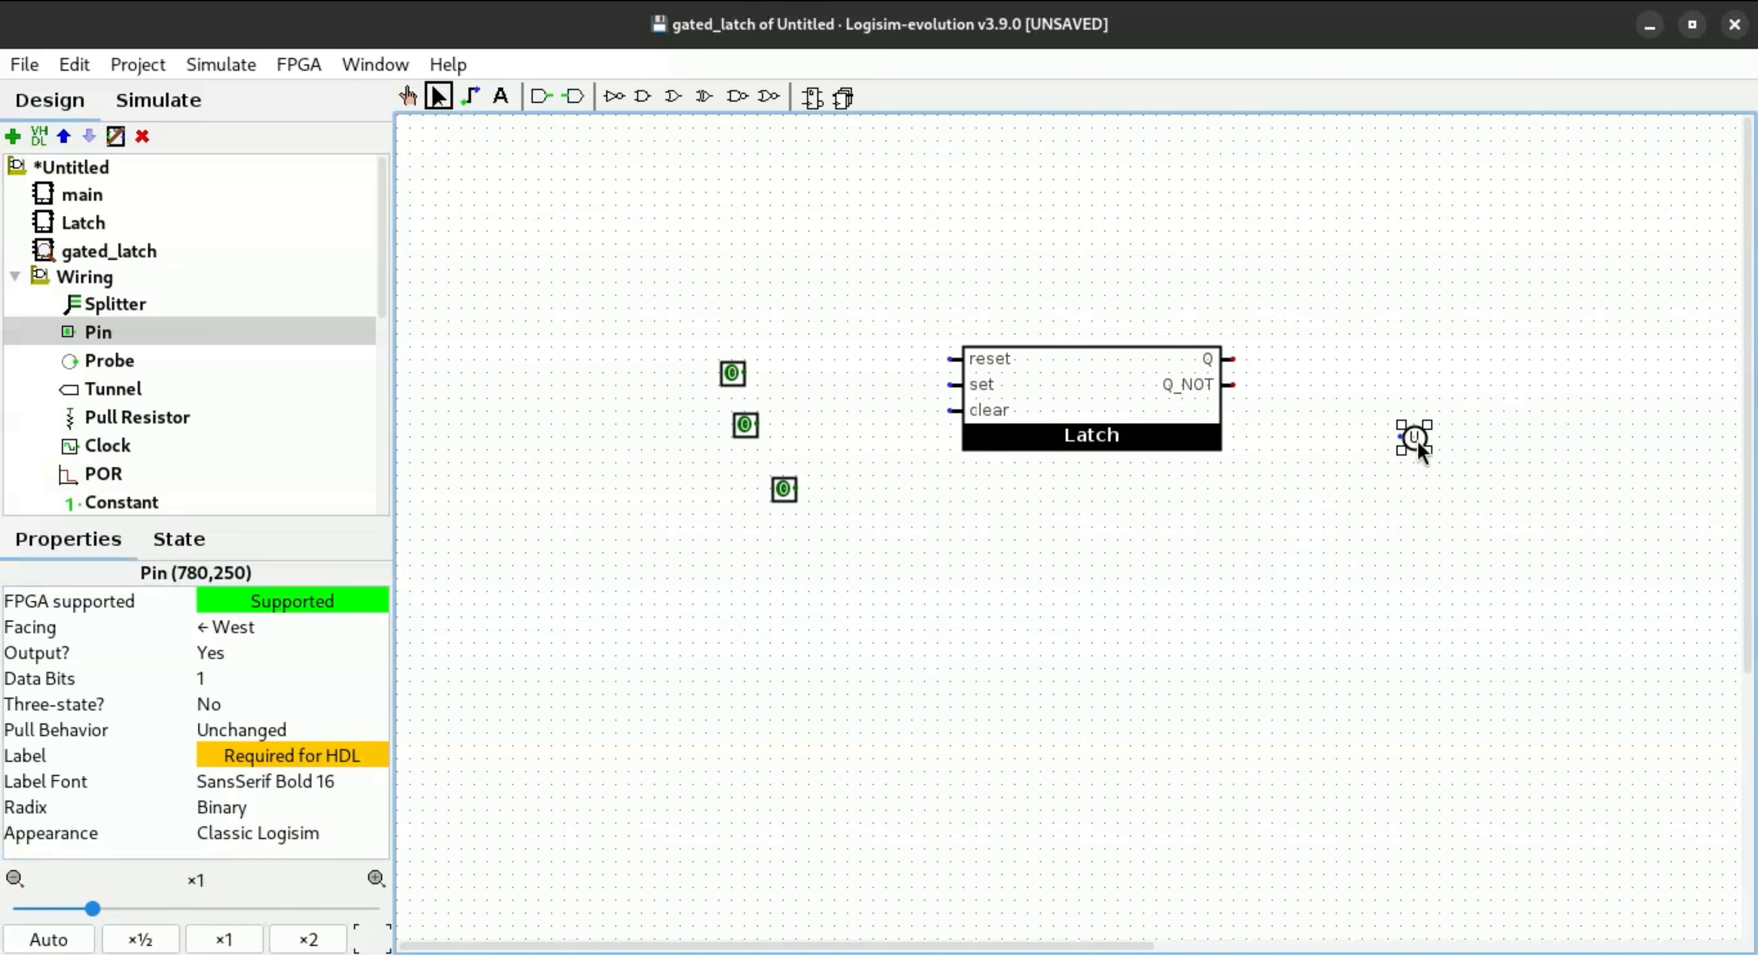
{"action": "left_click_drag", "start_coordinate": [1418, 439], "coordinate": [1250, 367]}
{"action": "left_click", "coordinate": [1088, 469]}
Step: Move the lowest input pin below the Latch block, face it north and wire it to the clear input
{"action": "left_click_drag", "start_coordinate": [776, 488], "coordinate": [952, 415]}
{"action": "left_click", "coordinate": [225, 626]}
{"action": "left_click", "coordinate": [232, 652]}
{"action": "left_click", "coordinate": [991, 543]}
{"action": "left_click_drag", "start_coordinate": [926, 555], "coordinate": [925, 517]}
{"action": "left_click", "coordinate": [784, 525]}
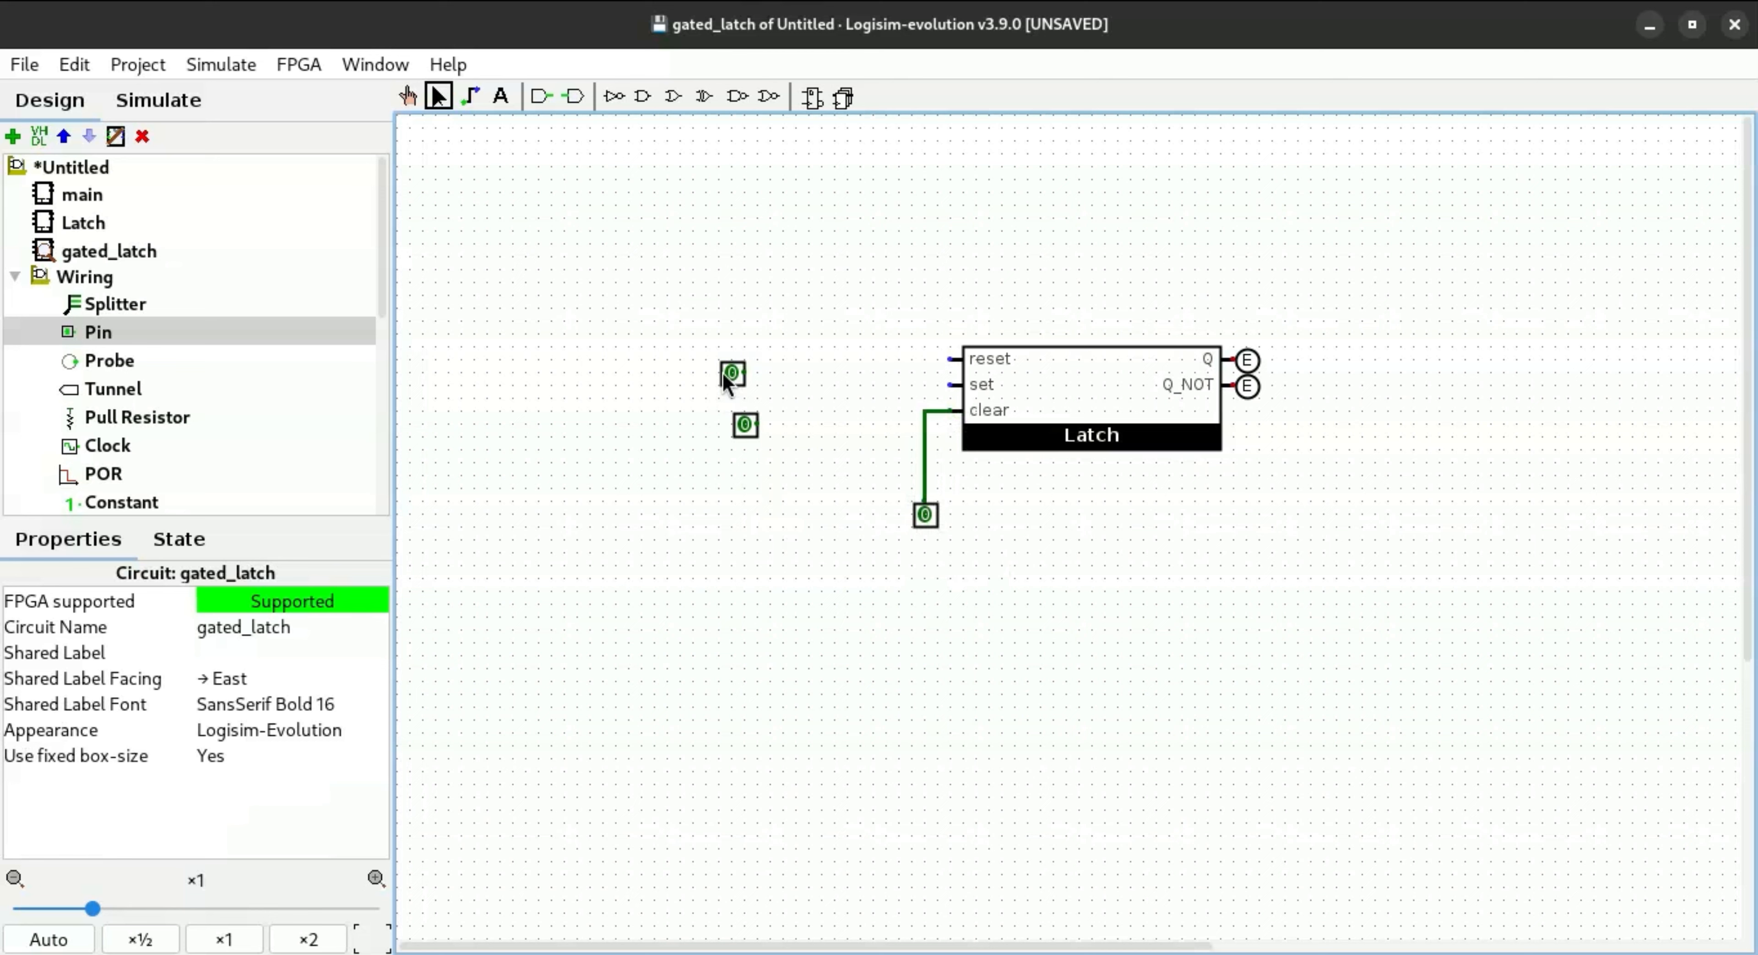
Step: Spread the two remaining input pins apart vertically and place a two-input AND gate beside each
{"action": "left_click_drag", "start_coordinate": [723, 372], "coordinate": [696, 272]}
{"action": "left_click", "coordinate": [642, 96]}
{"action": "left_click", "coordinate": [847, 307]}
{"action": "left_click", "coordinate": [744, 425]}
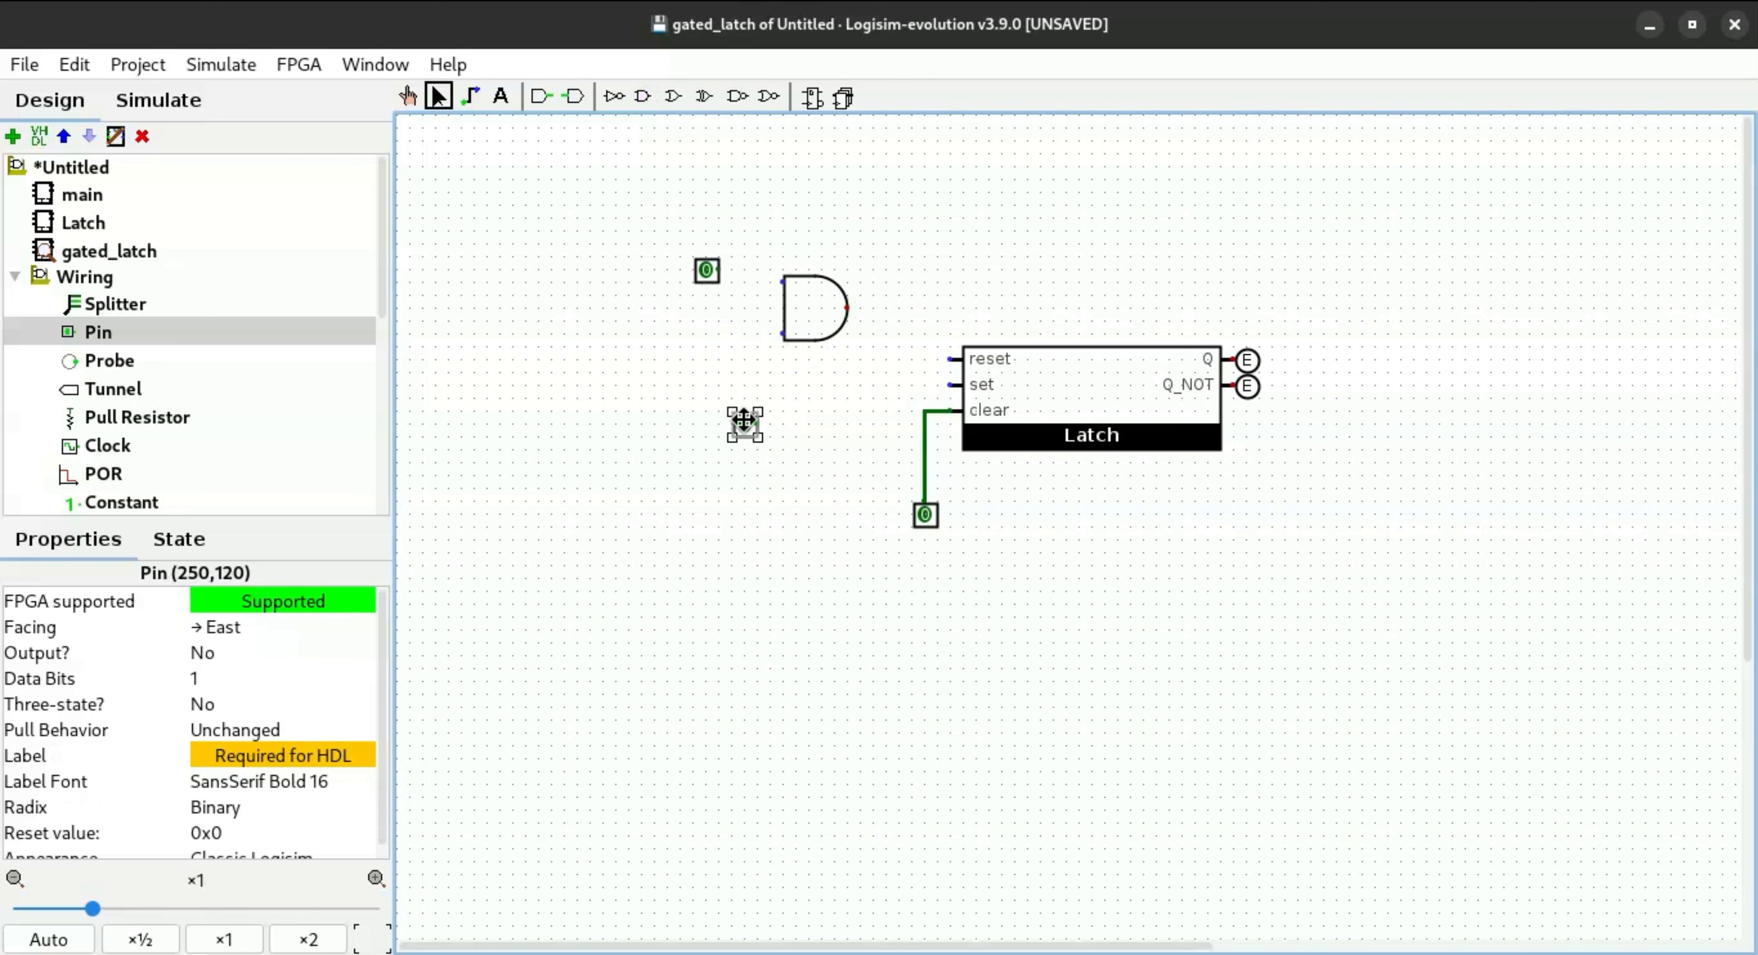
{"action": "left_click_drag", "start_coordinate": [744, 425], "coordinate": [706, 424]}
{"action": "left_click", "coordinate": [642, 96]}
{"action": "left_click", "coordinate": [847, 424]}
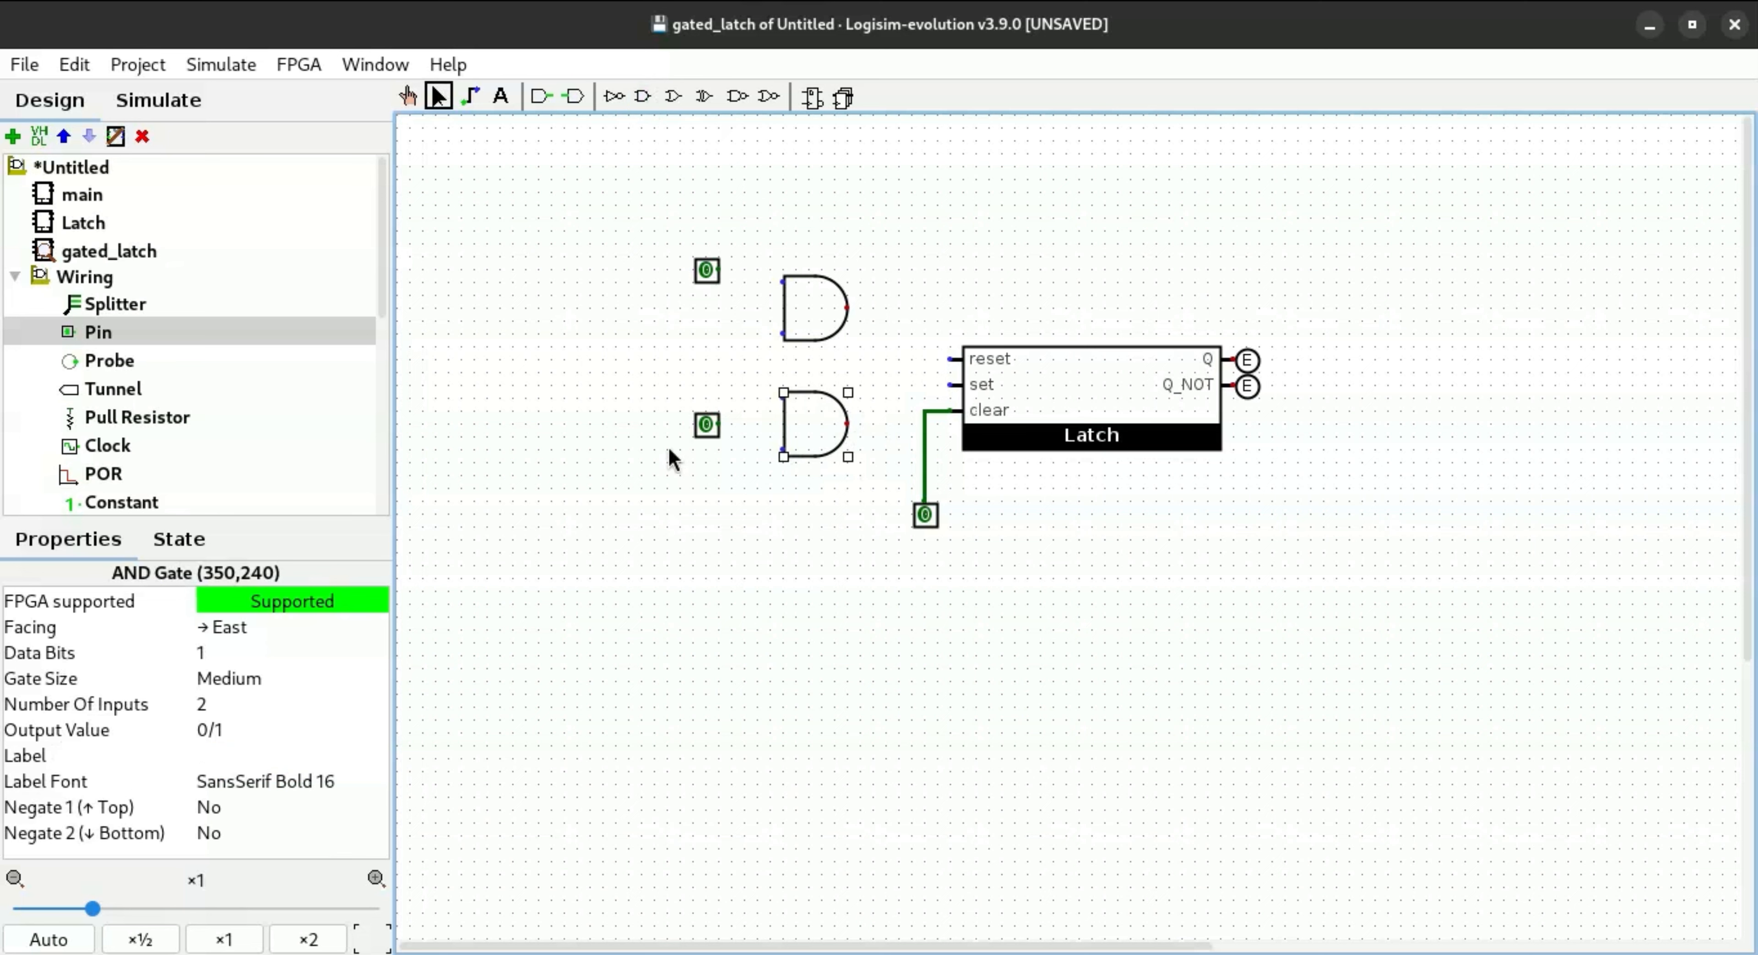
Step: Wire each pin to its AND gate's outer input, and add a third input pin between them feeding both gates' inner inputs
{"action": "left_click_drag", "start_coordinate": [708, 275], "coordinate": [784, 280]}
{"action": "left_click_drag", "start_coordinate": [709, 423], "coordinate": [727, 451]}
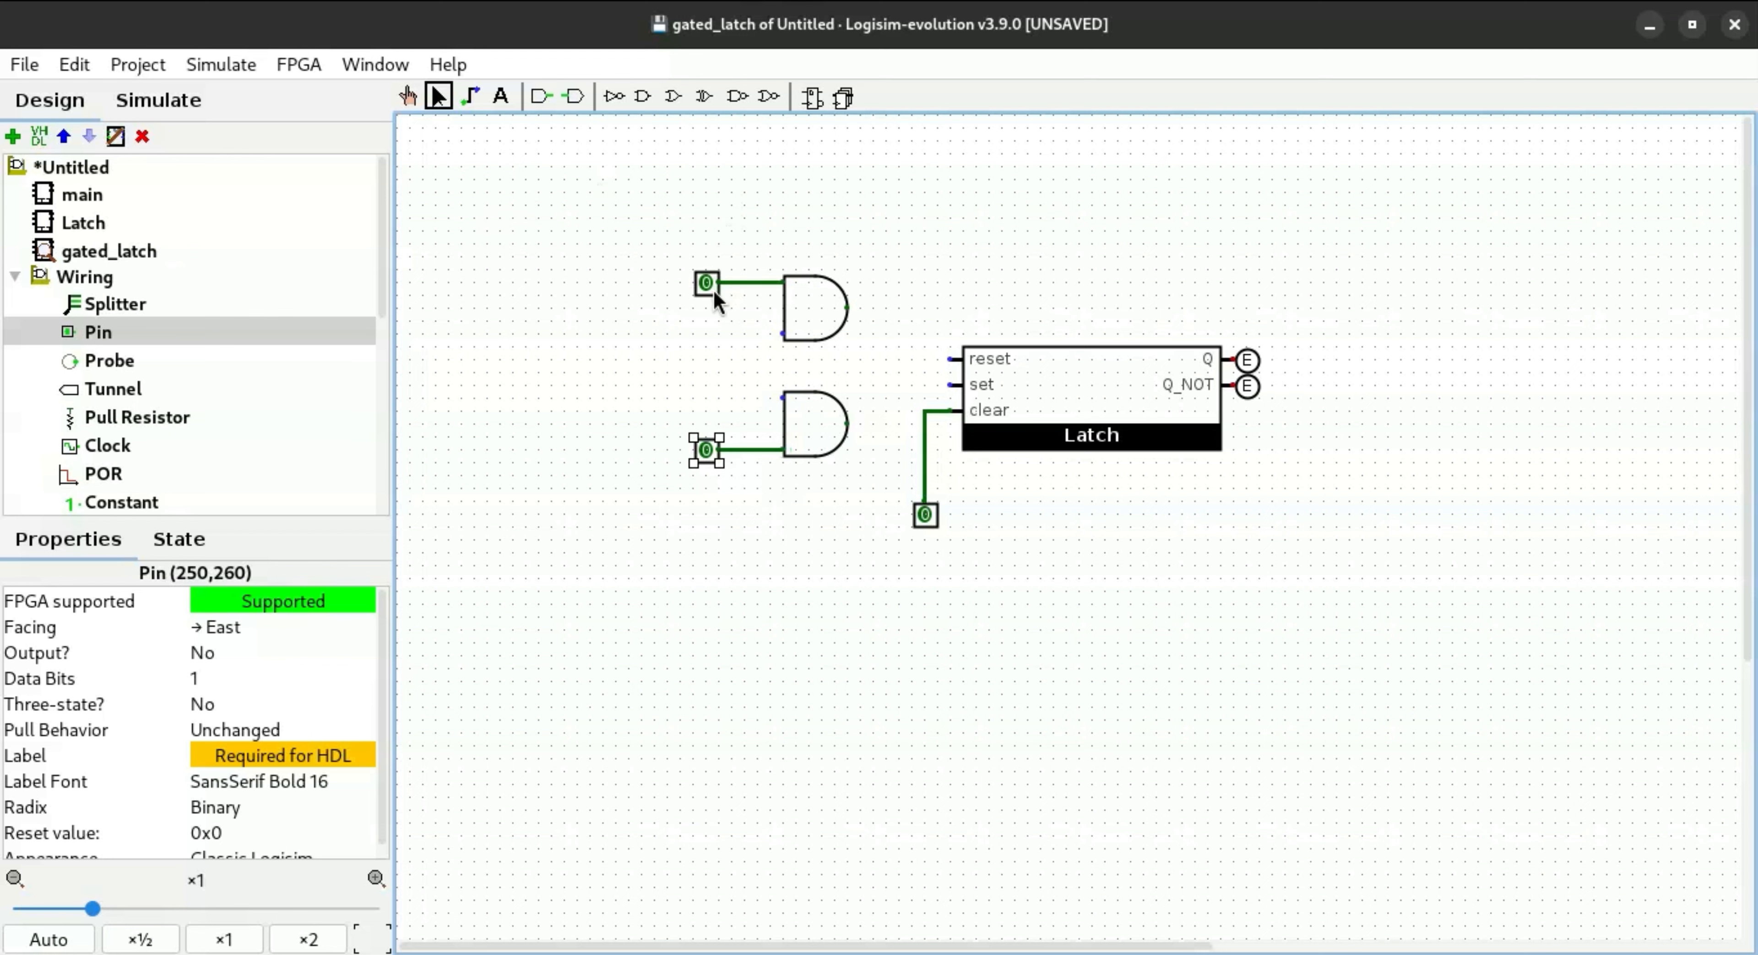
{"action": "left_click_drag", "start_coordinate": [703, 286], "coordinate": [714, 295]}
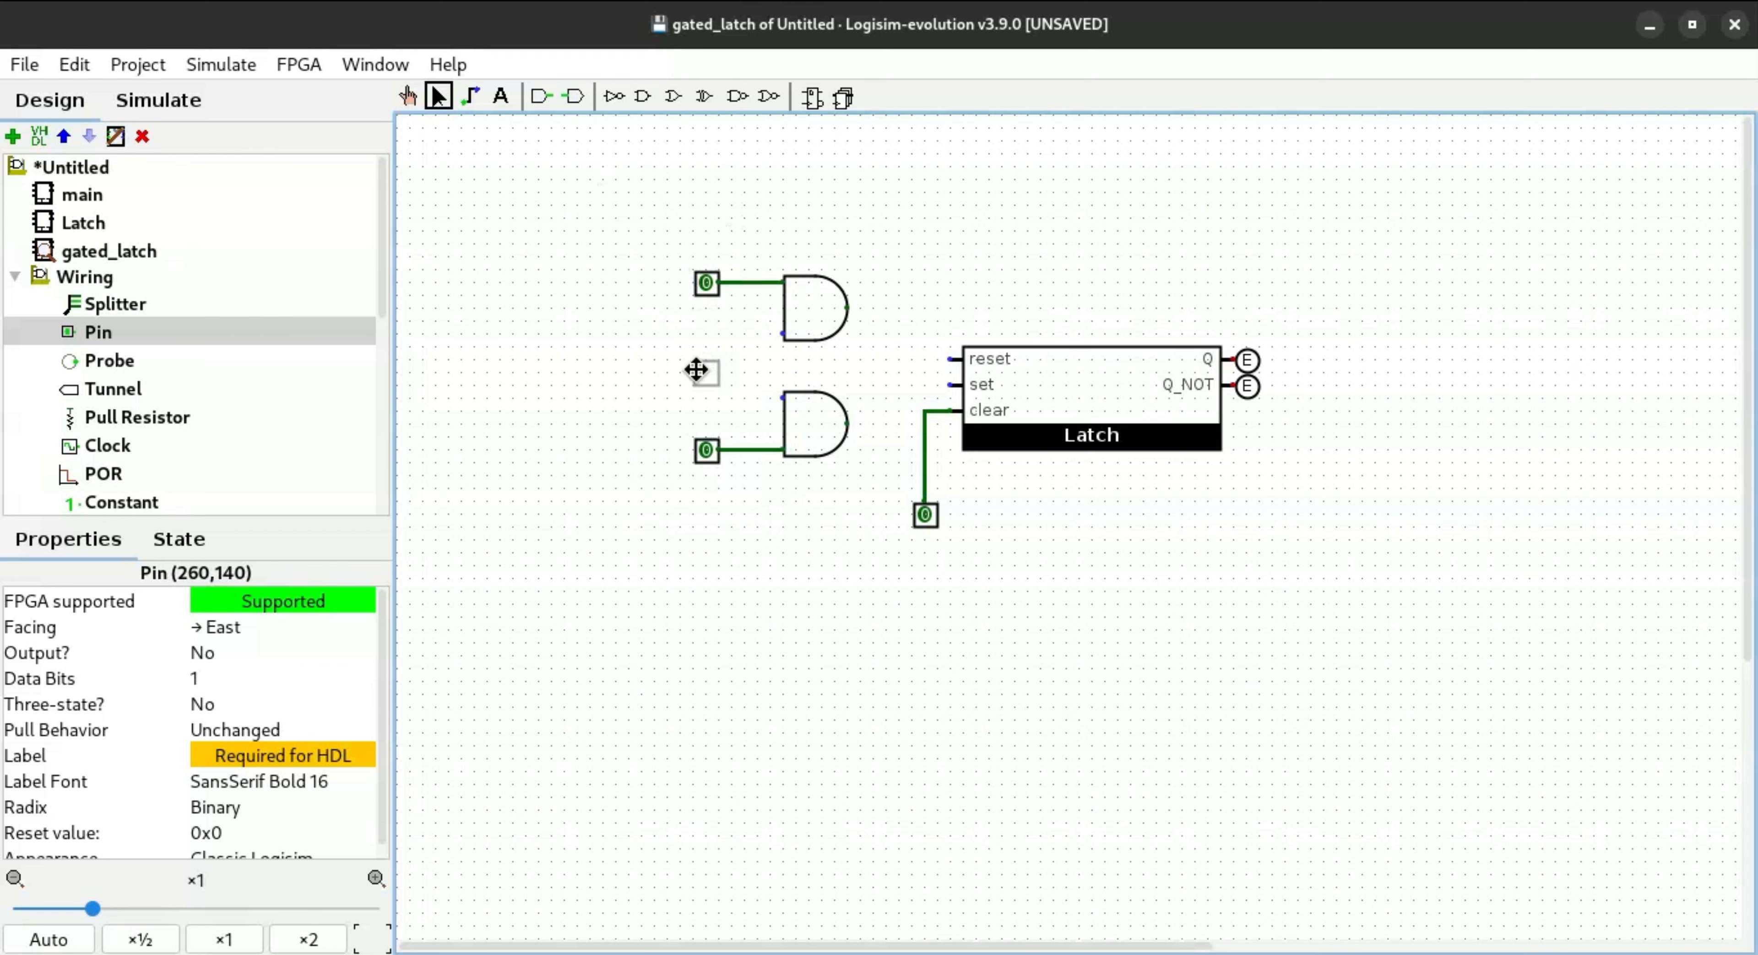
{"action": "left_click", "coordinate": [711, 362]}
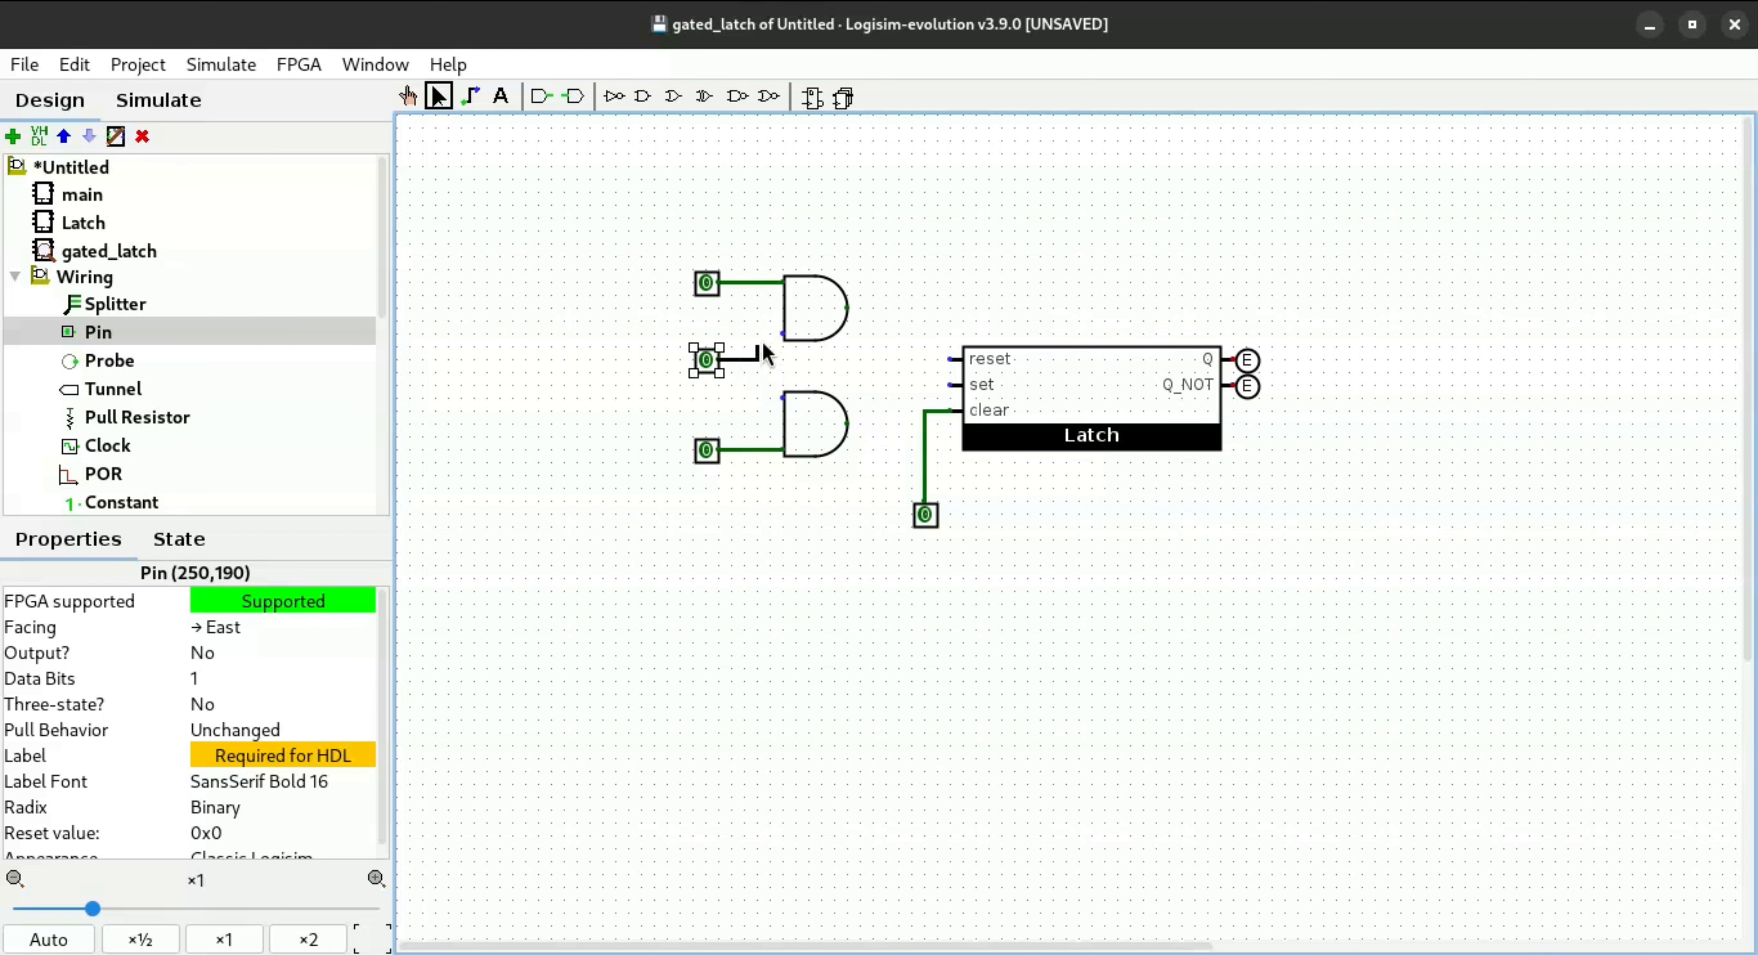
{"action": "left_click_drag", "start_coordinate": [763, 343], "coordinate": [783, 334]}
Step: Wire the upper AND gate's output to the Latch's set input and the lower AND gate's output to reset
{"action": "left_click_drag", "start_coordinate": [914, 376], "coordinate": [864, 310]}
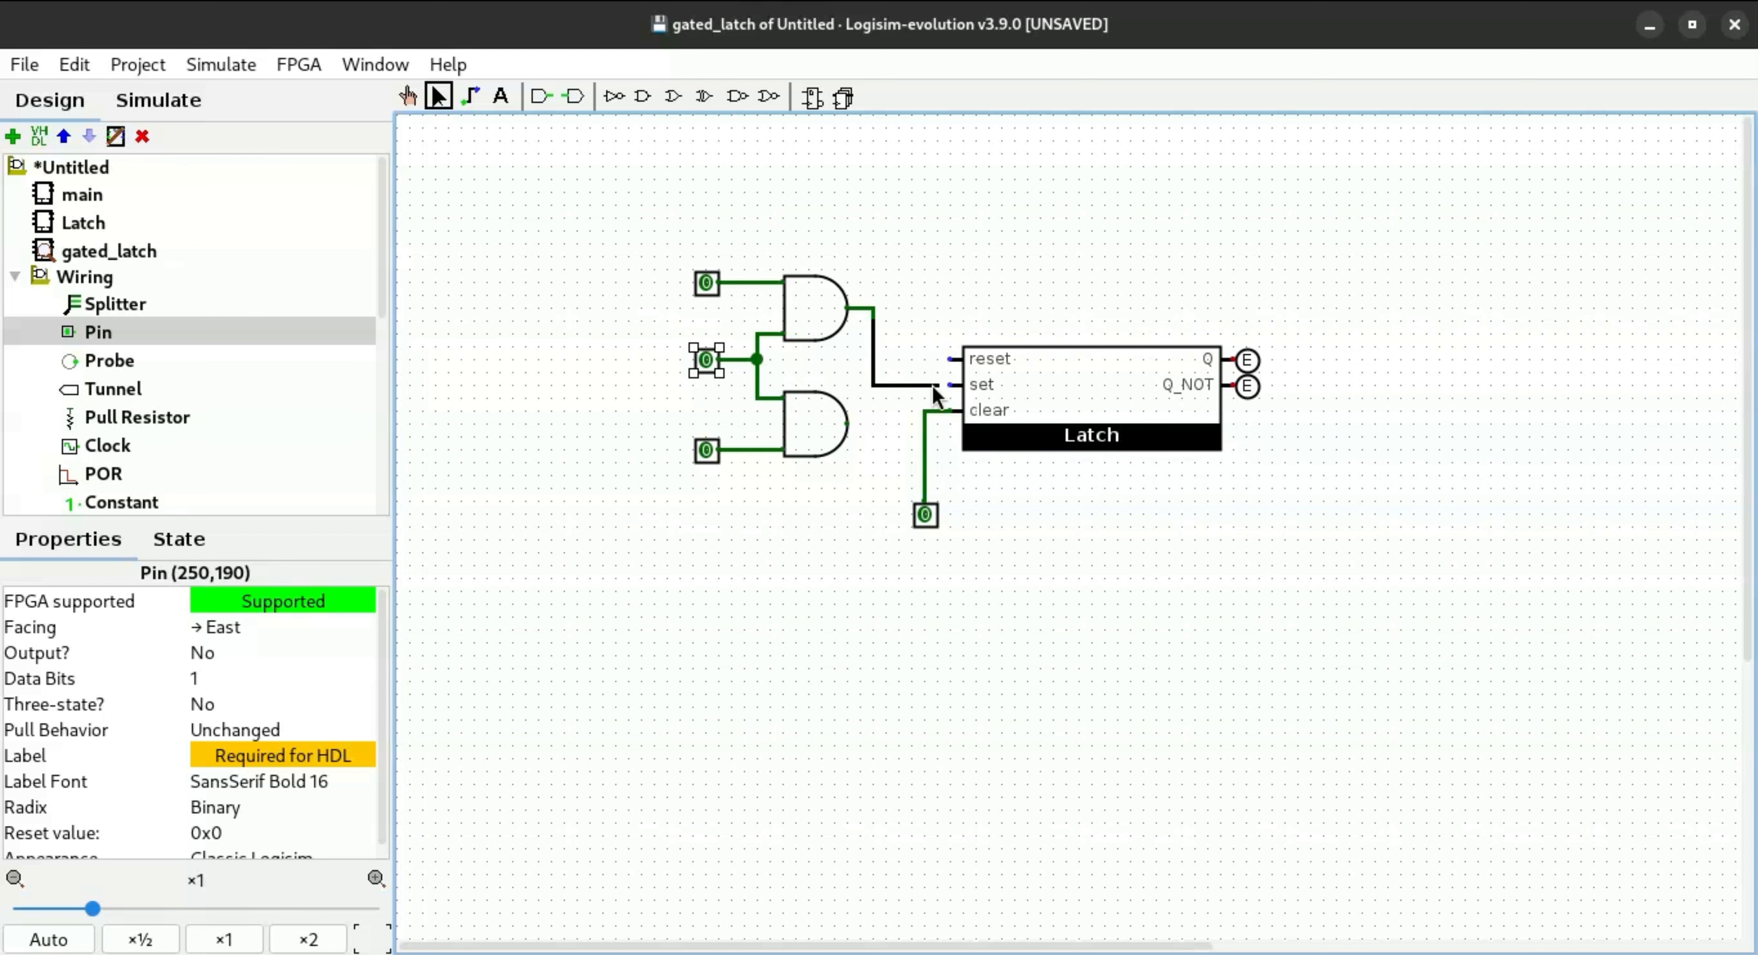
{"action": "left_click_drag", "start_coordinate": [933, 385], "coordinate": [953, 386]}
{"action": "left_click_drag", "start_coordinate": [848, 424], "coordinate": [897, 359]}
{"action": "left_click_drag", "start_coordinate": [898, 359], "coordinate": [953, 360]}
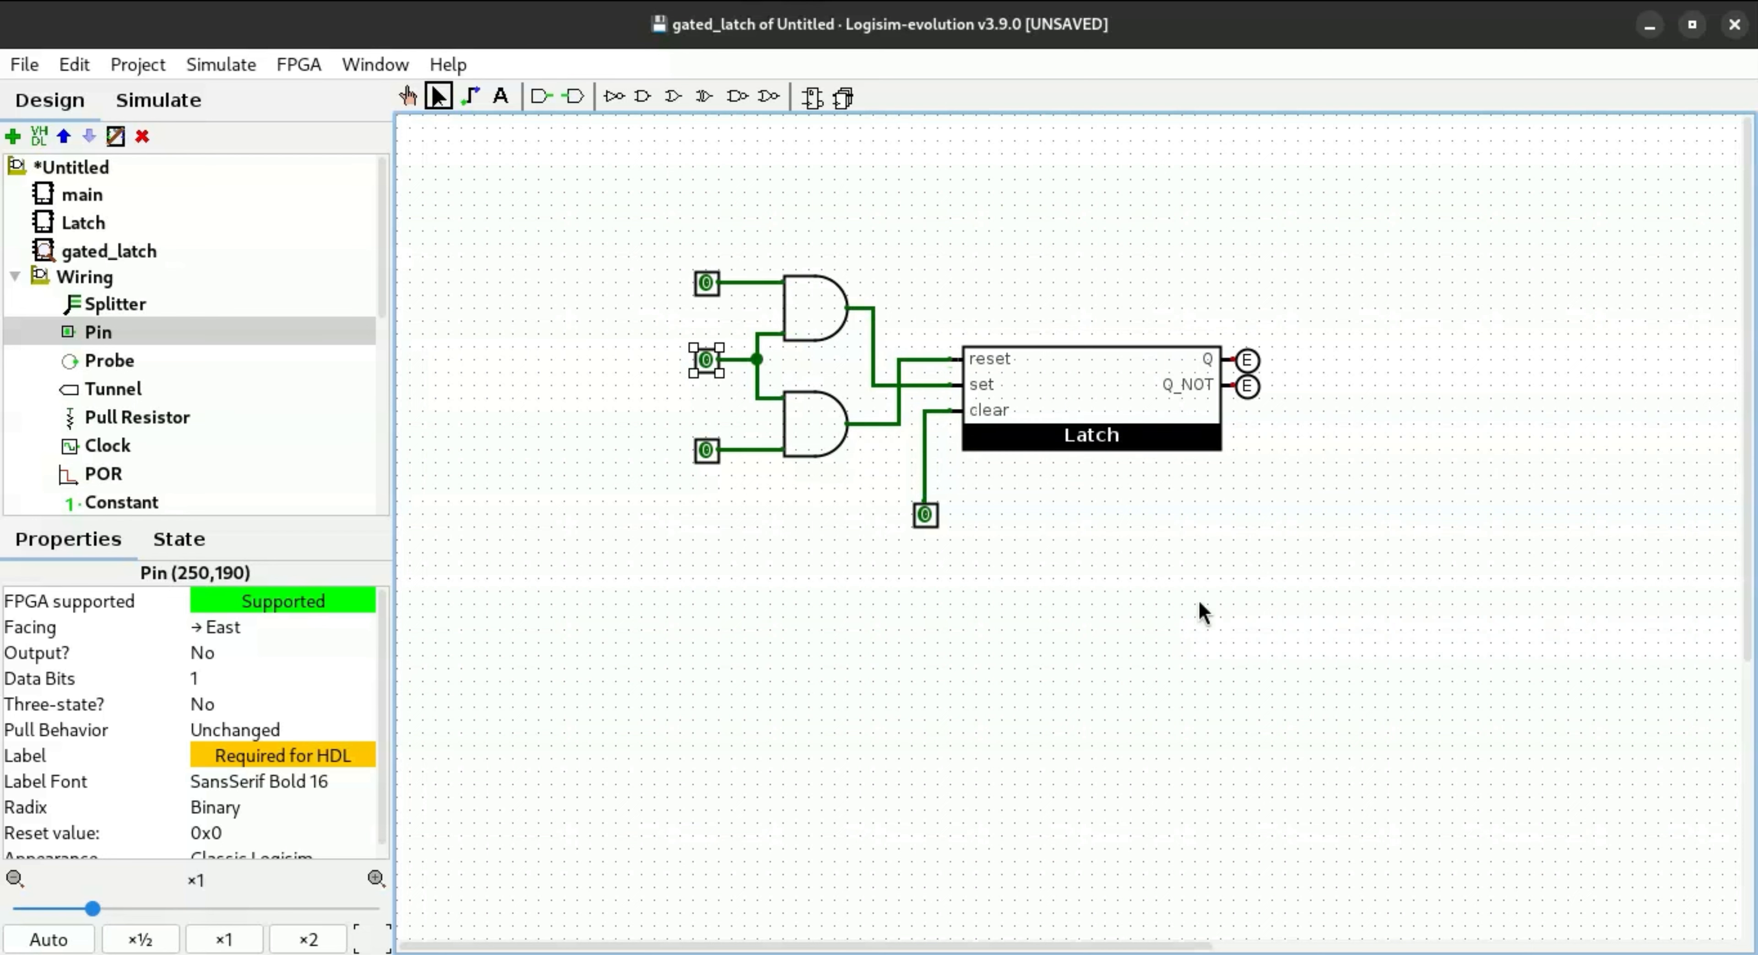
Step: Label the upper output pin Q and the lower output pin Q_NOT
{"action": "double_click", "coordinate": [1249, 355]}
{"action": "type", "text": "Q"}
{"action": "key", "text": "Return"}
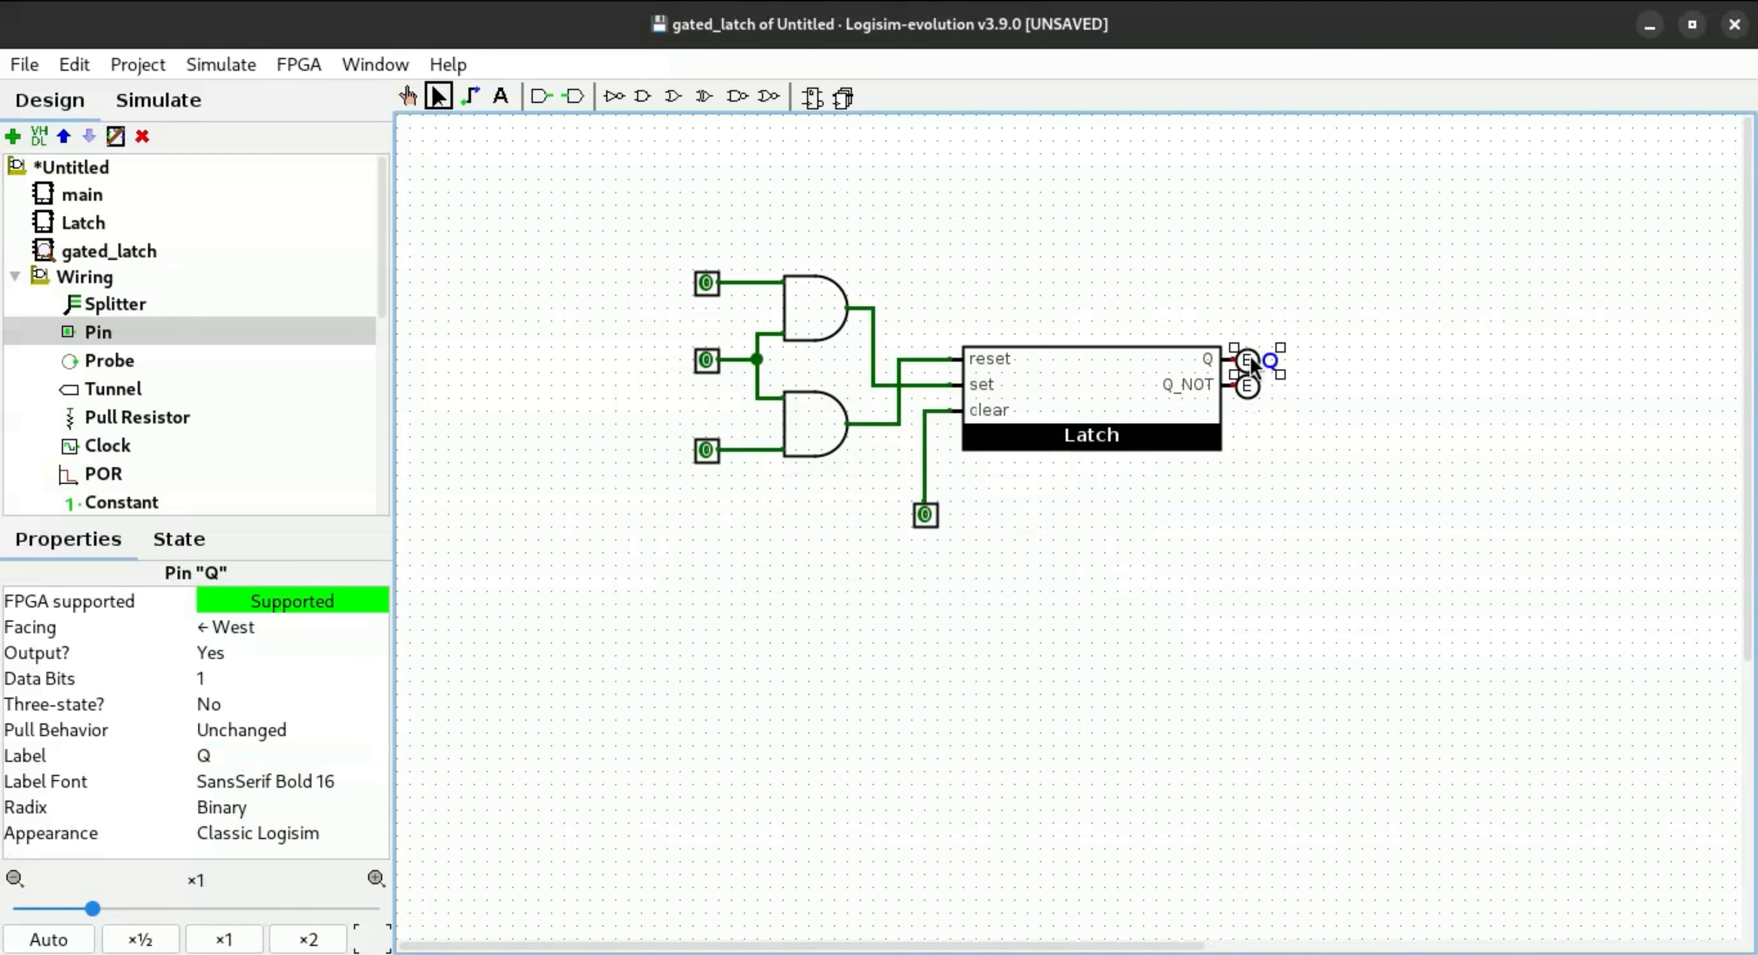
{"action": "double_click", "coordinate": [1252, 397]}
{"action": "type", "text": "Q_N"}
{"action": "type", "text": "OT"}
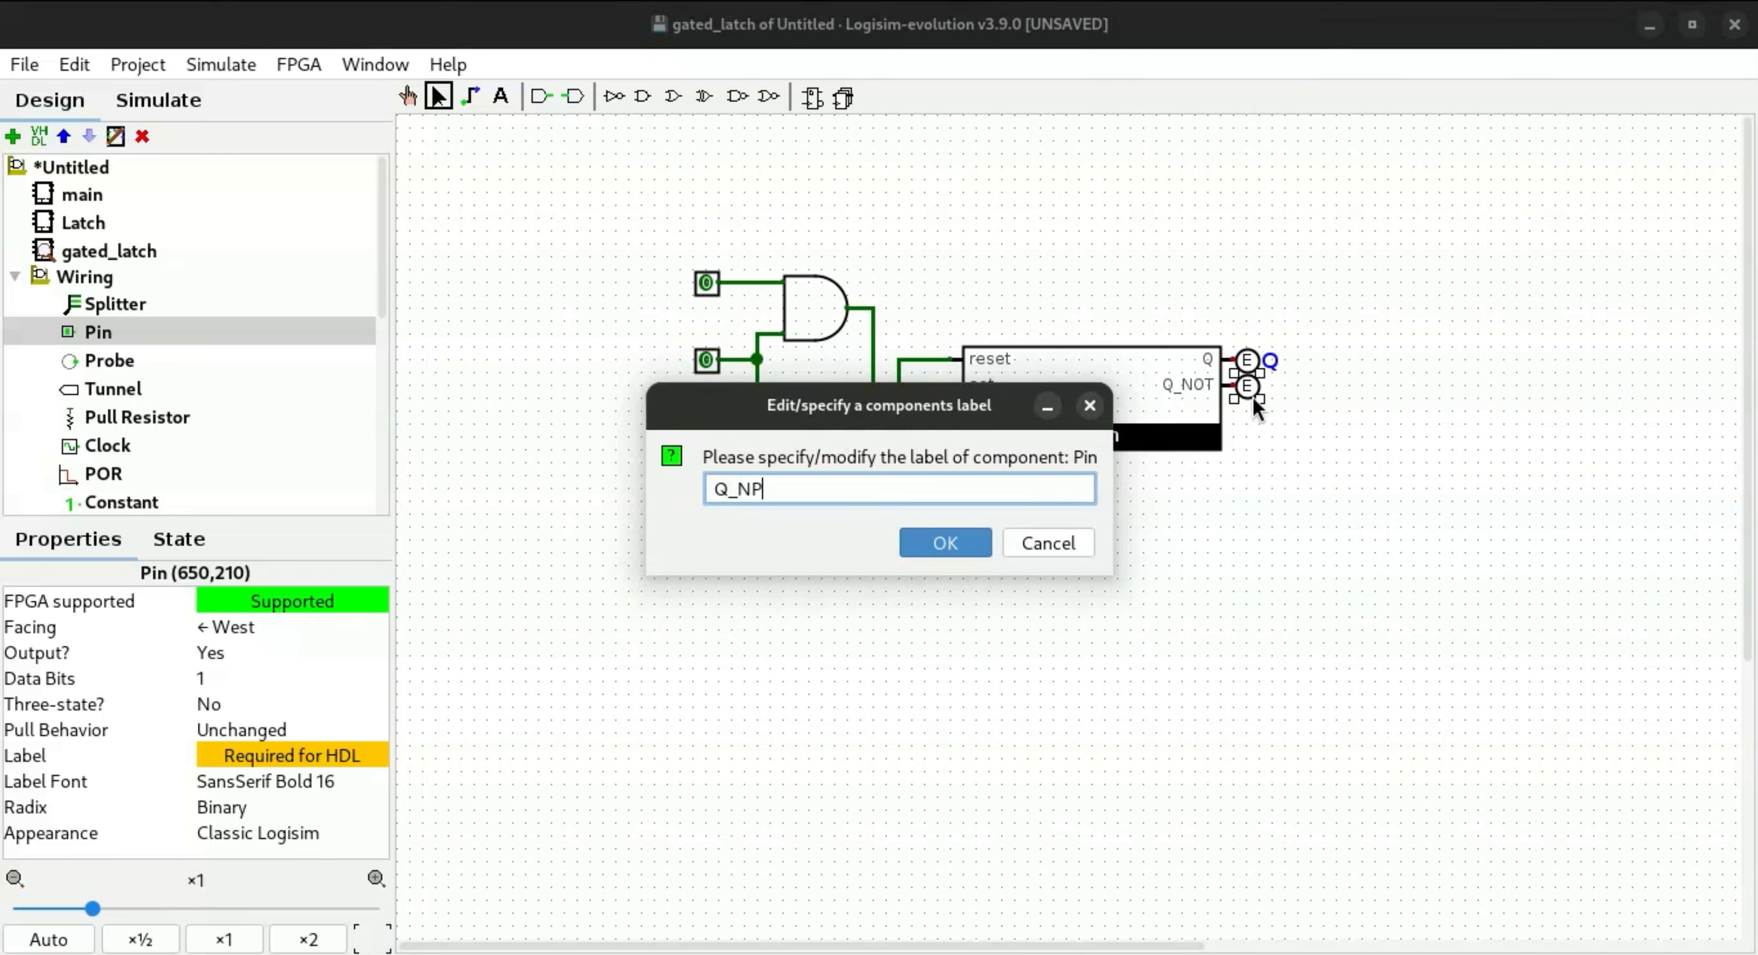
{"action": "key", "text": "Return"}
Step: Label the pin below the Latch block clear and the upper AND gate's input pin set
{"action": "double_click", "coordinate": [908, 517]}
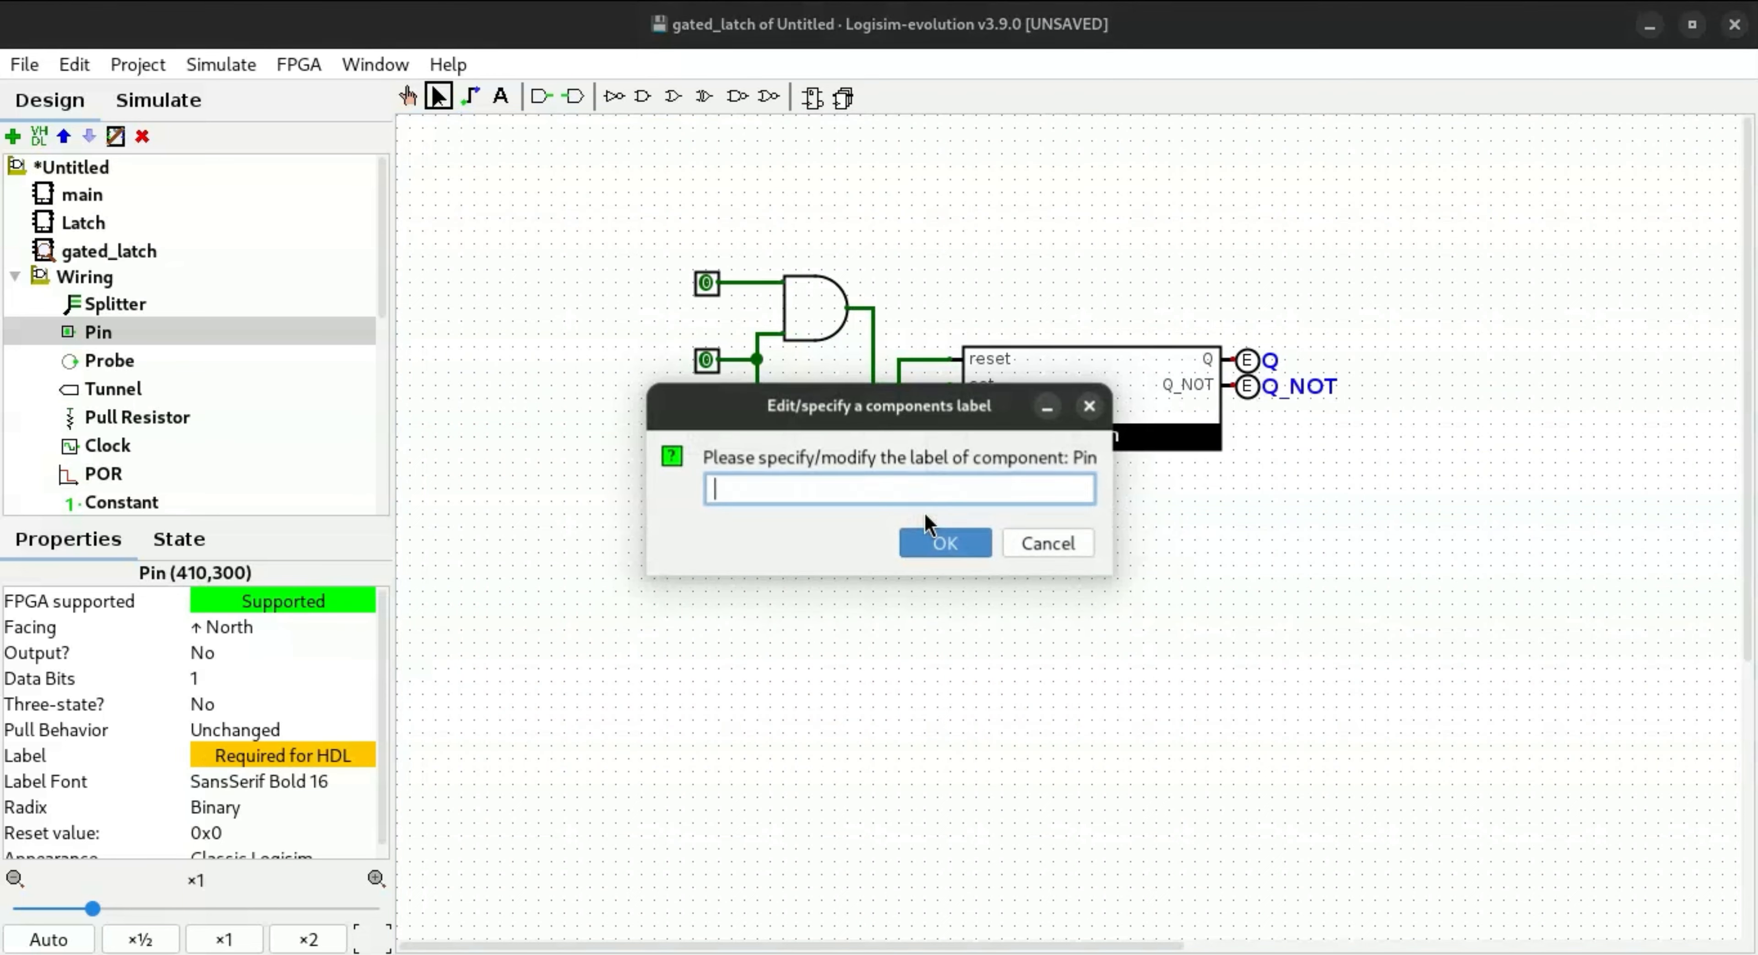
{"action": "type", "text": "clear"}
{"action": "key", "text": "Return"}
{"action": "double_click", "coordinate": [699, 288]}
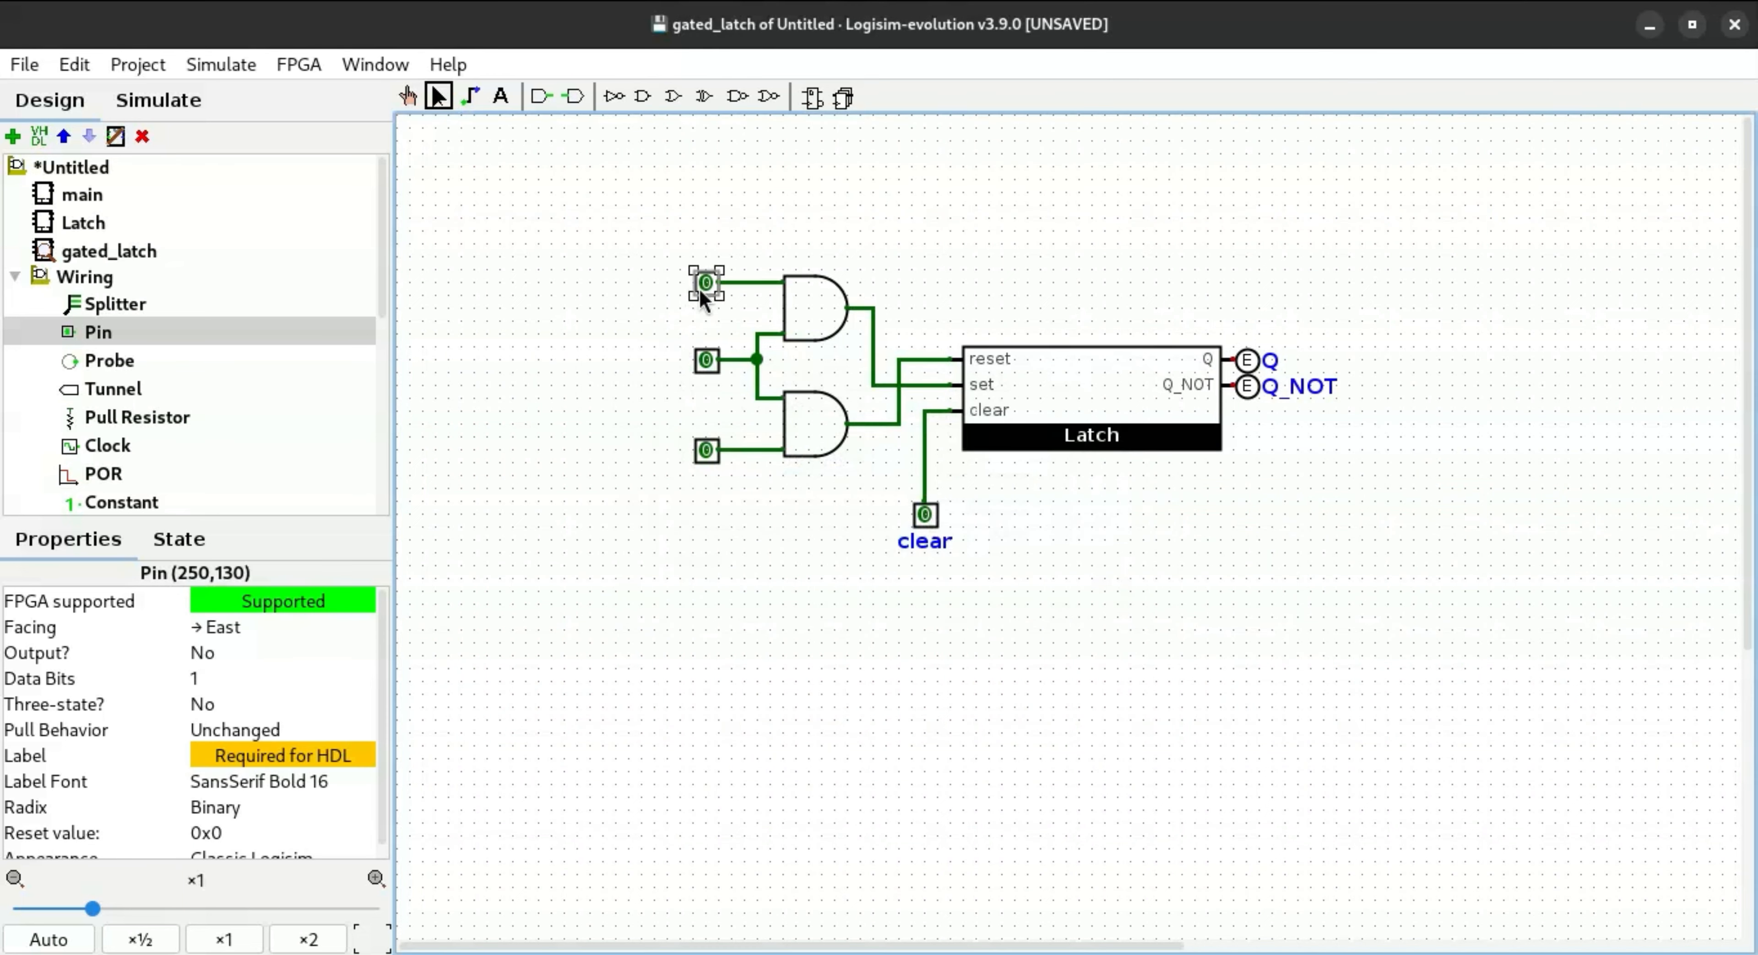
{"action": "type", "text": "set"}
{"action": "key", "text": "Return"}
Step: Label the lowest left input pin reset and the shared middle input pin clk
{"action": "left_click", "coordinate": [708, 448]}
{"action": "double_click", "coordinate": [708, 448]}
{"action": "type", "text": "reset"}
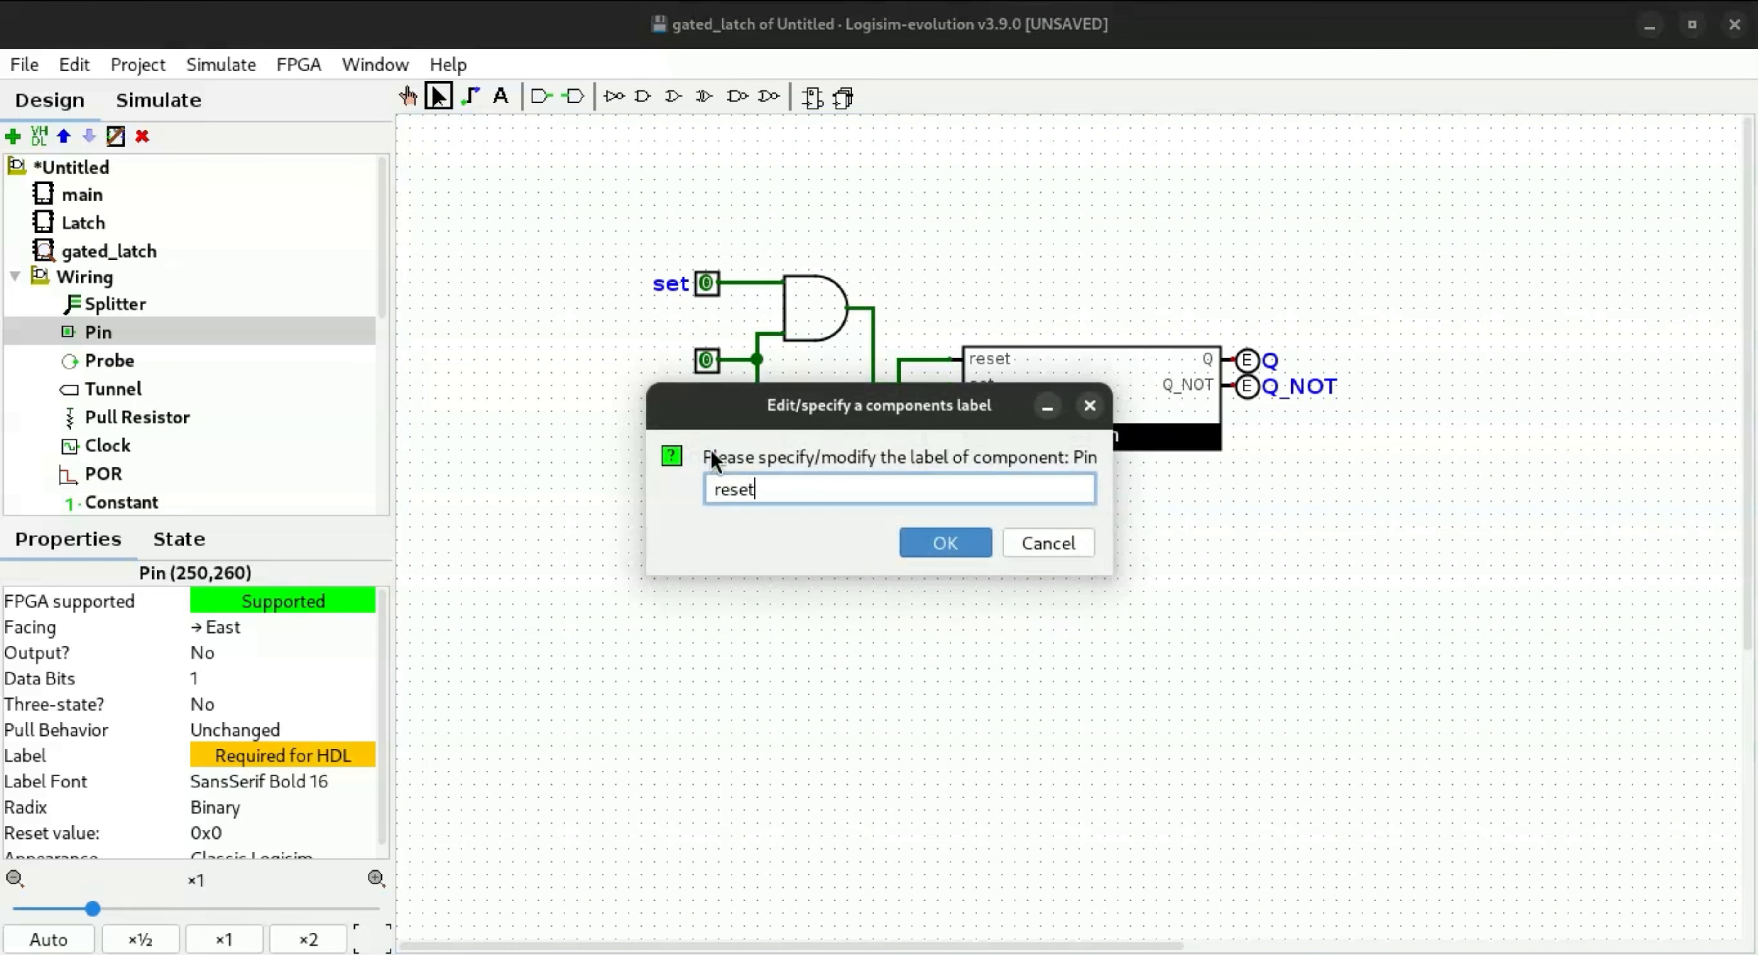
{"action": "key", "text": "Return"}
{"action": "left_click", "coordinate": [707, 351]}
{"action": "double_click", "coordinate": [707, 351]}
{"action": "type", "text": "clk"}
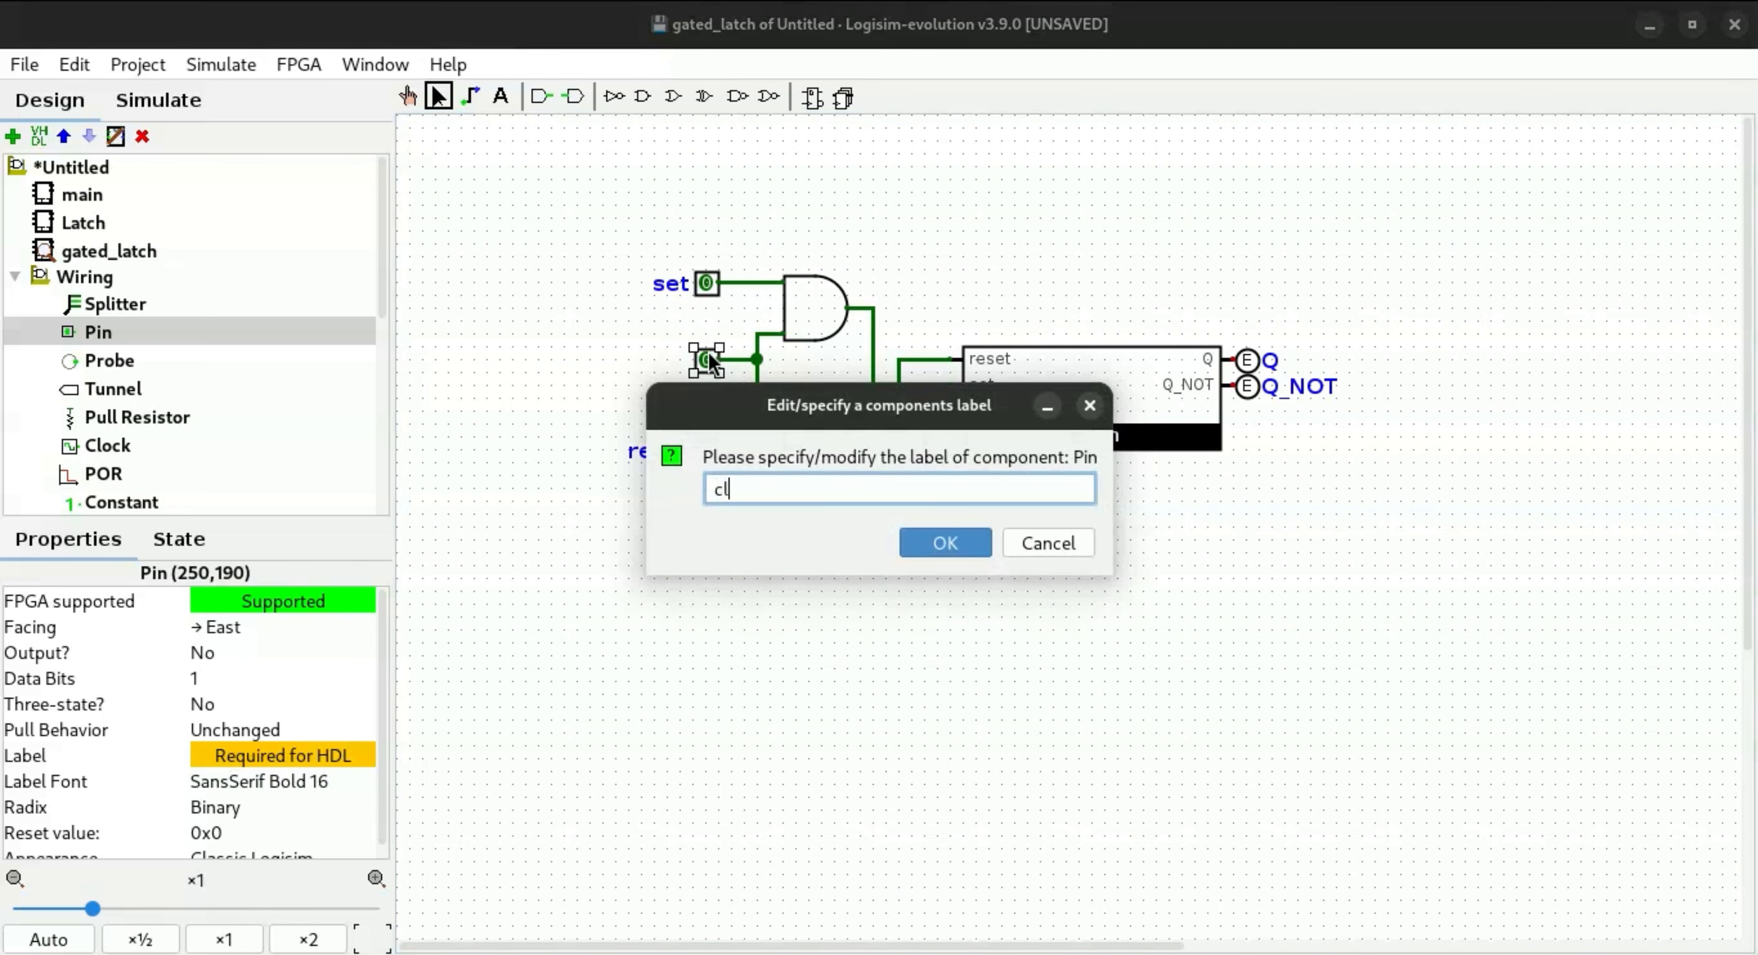
{"action": "key", "text": "Return"}
Step: Test the gated latch's set and clear inputs, then open the Latch circuit and test its clear input
{"action": "left_click", "coordinate": [407, 97]}
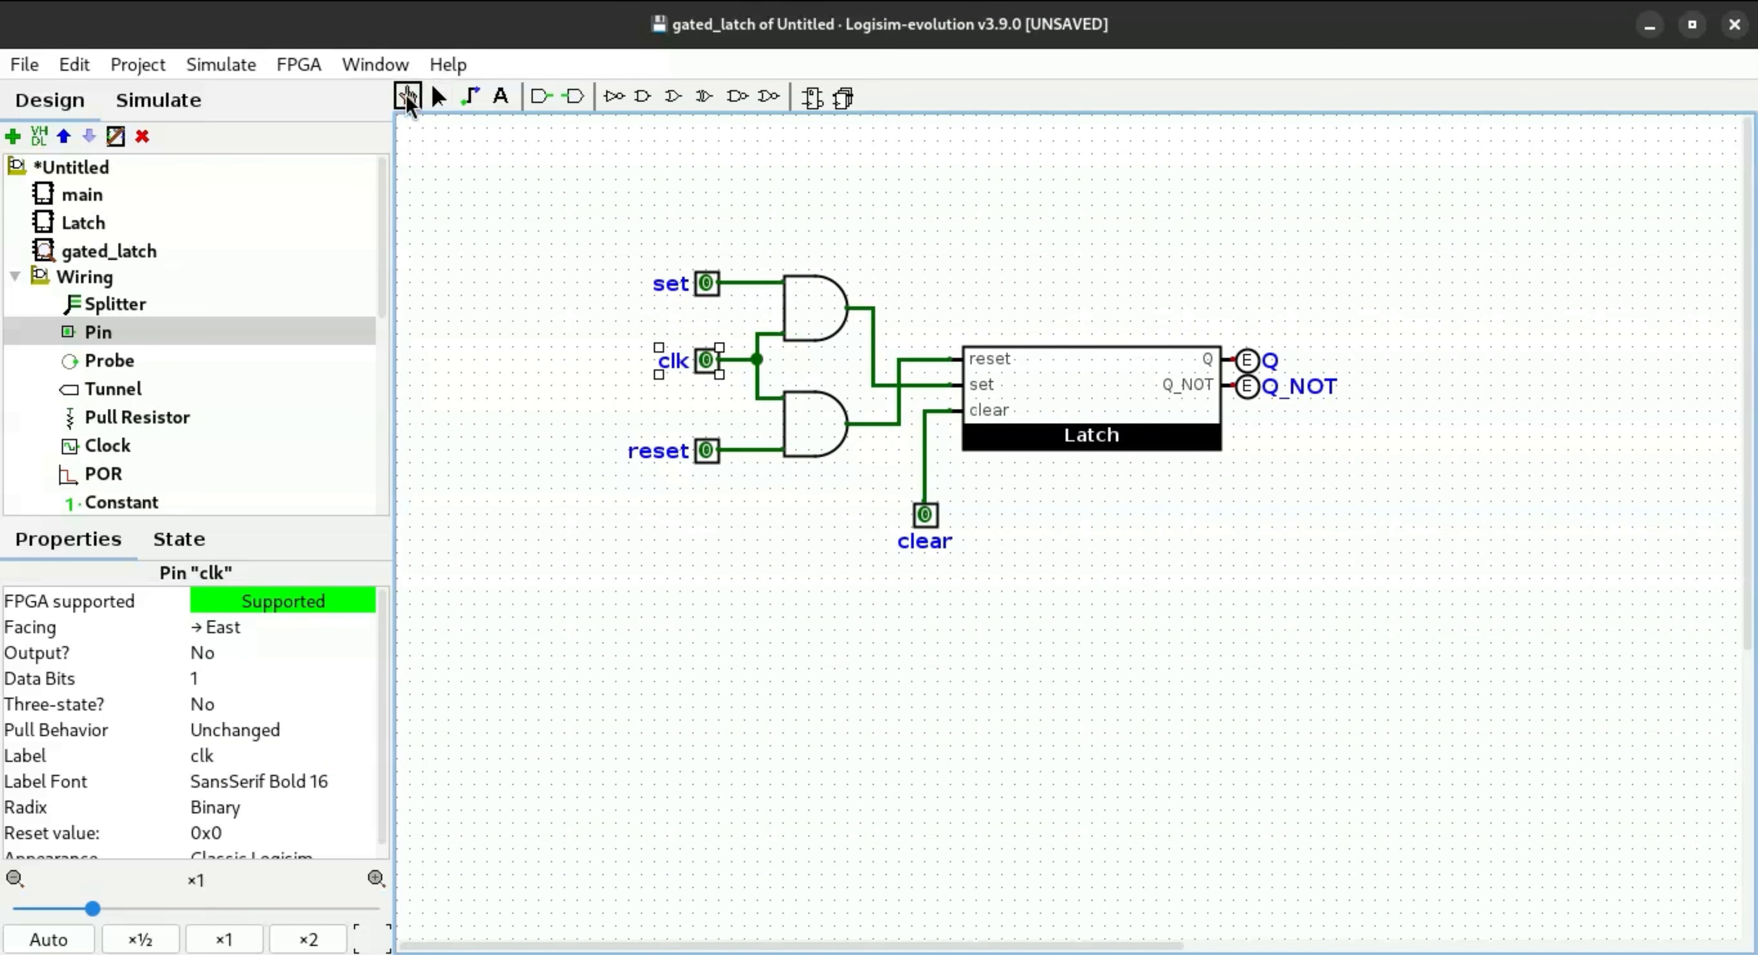
{"action": "left_click", "coordinate": [706, 286]}
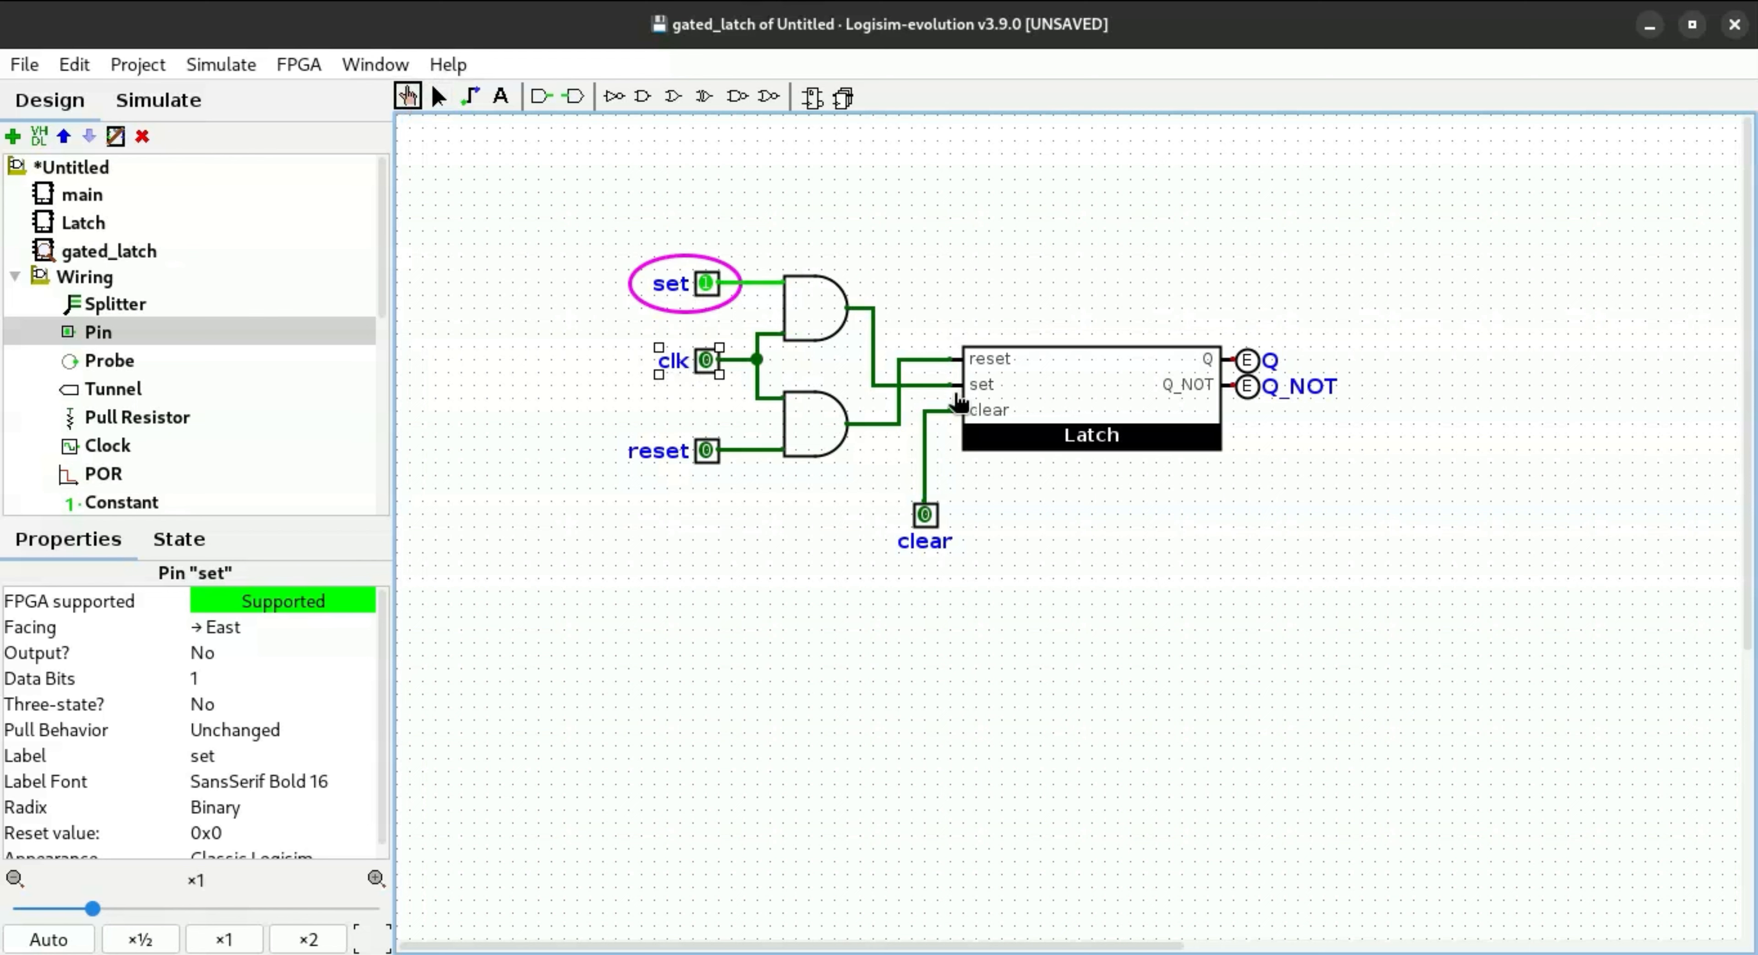
{"action": "left_click", "coordinate": [928, 524]}
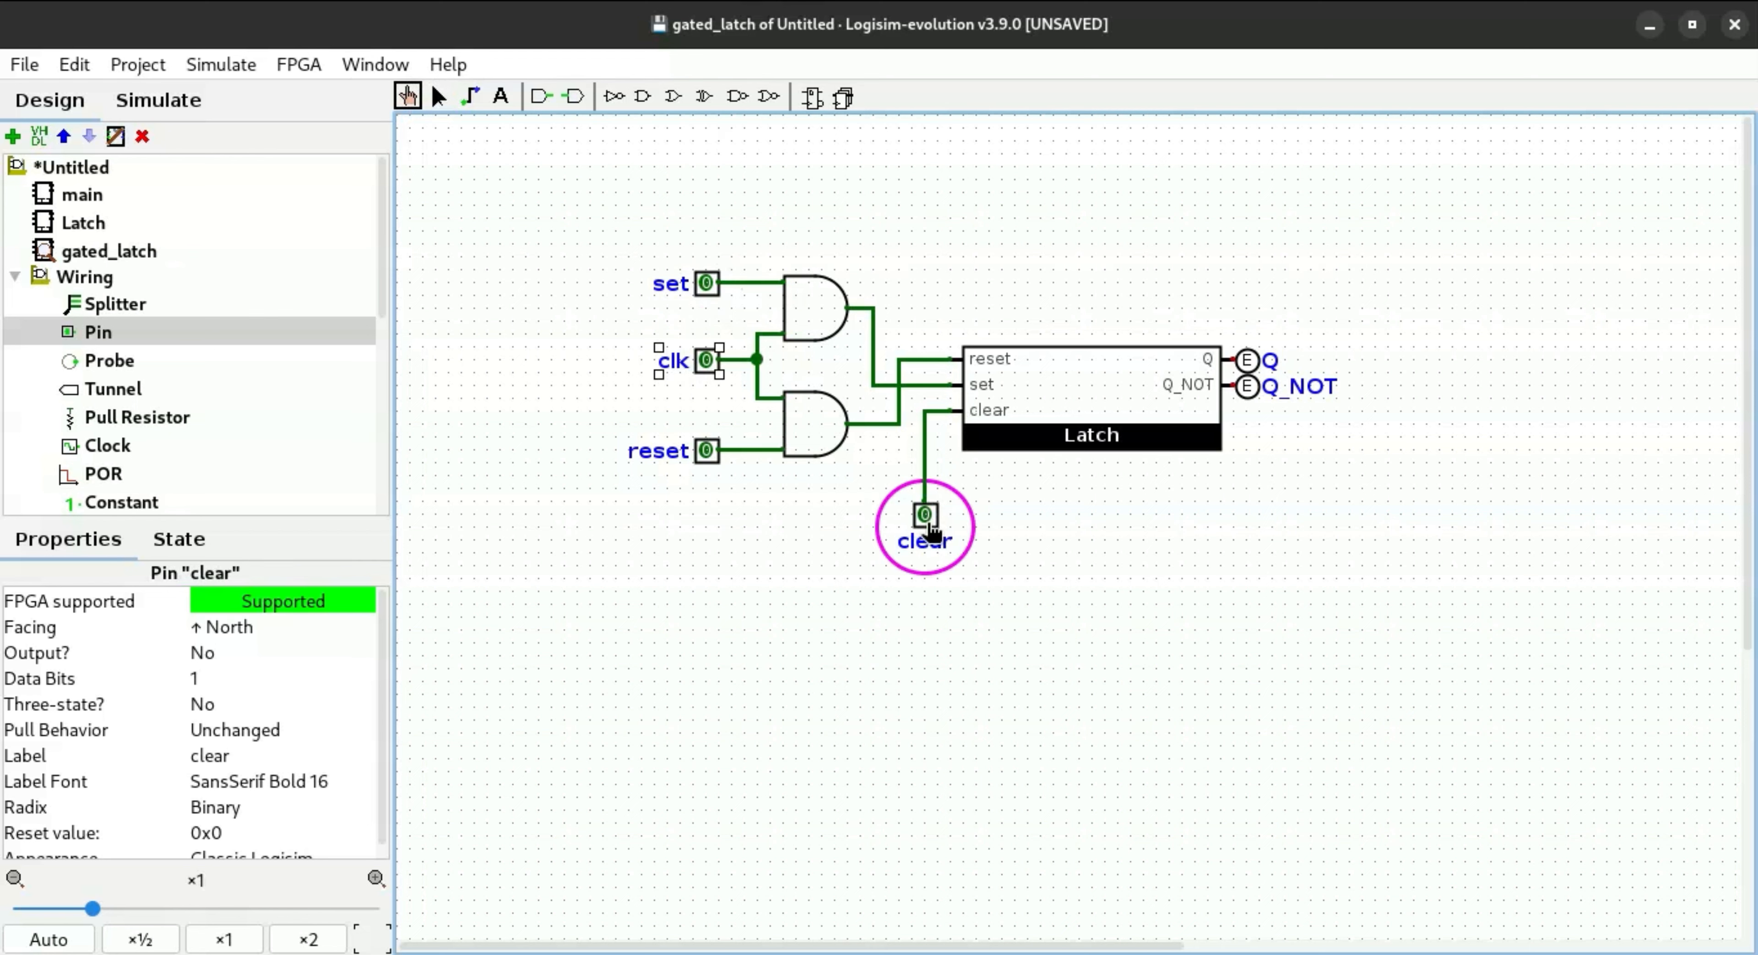
{"action": "left_click", "coordinate": [928, 524]}
{"action": "double_click", "coordinate": [55, 234]}
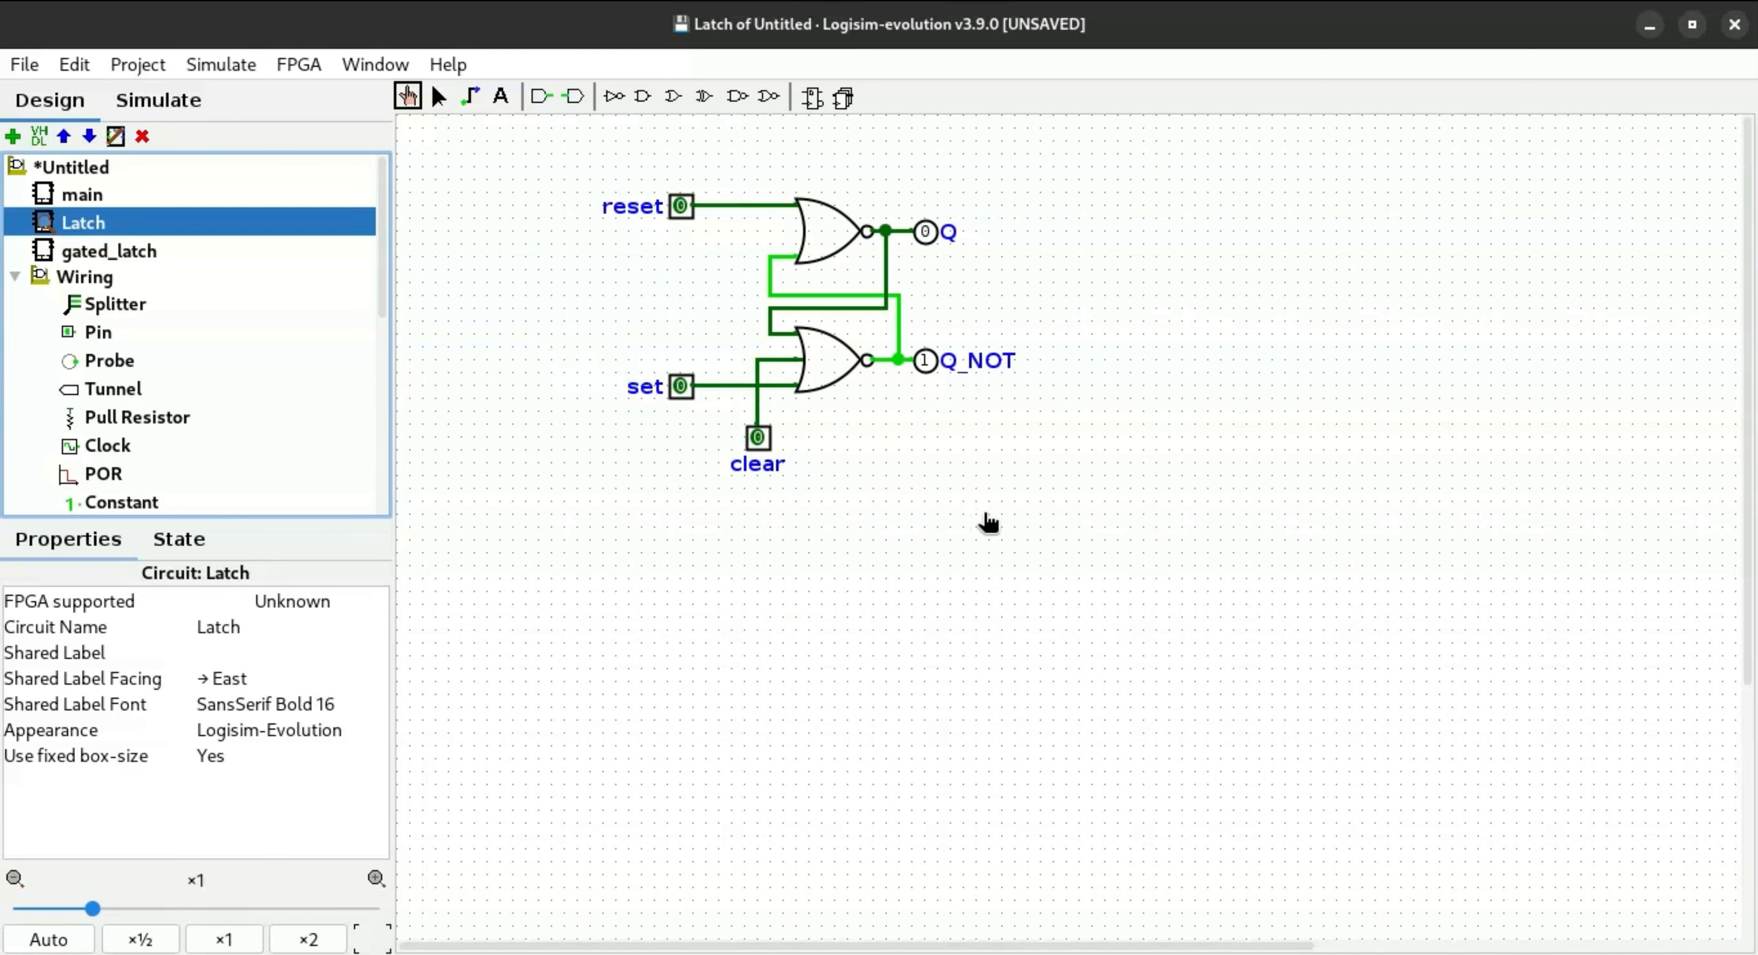
{"action": "left_click", "coordinate": [758, 439]}
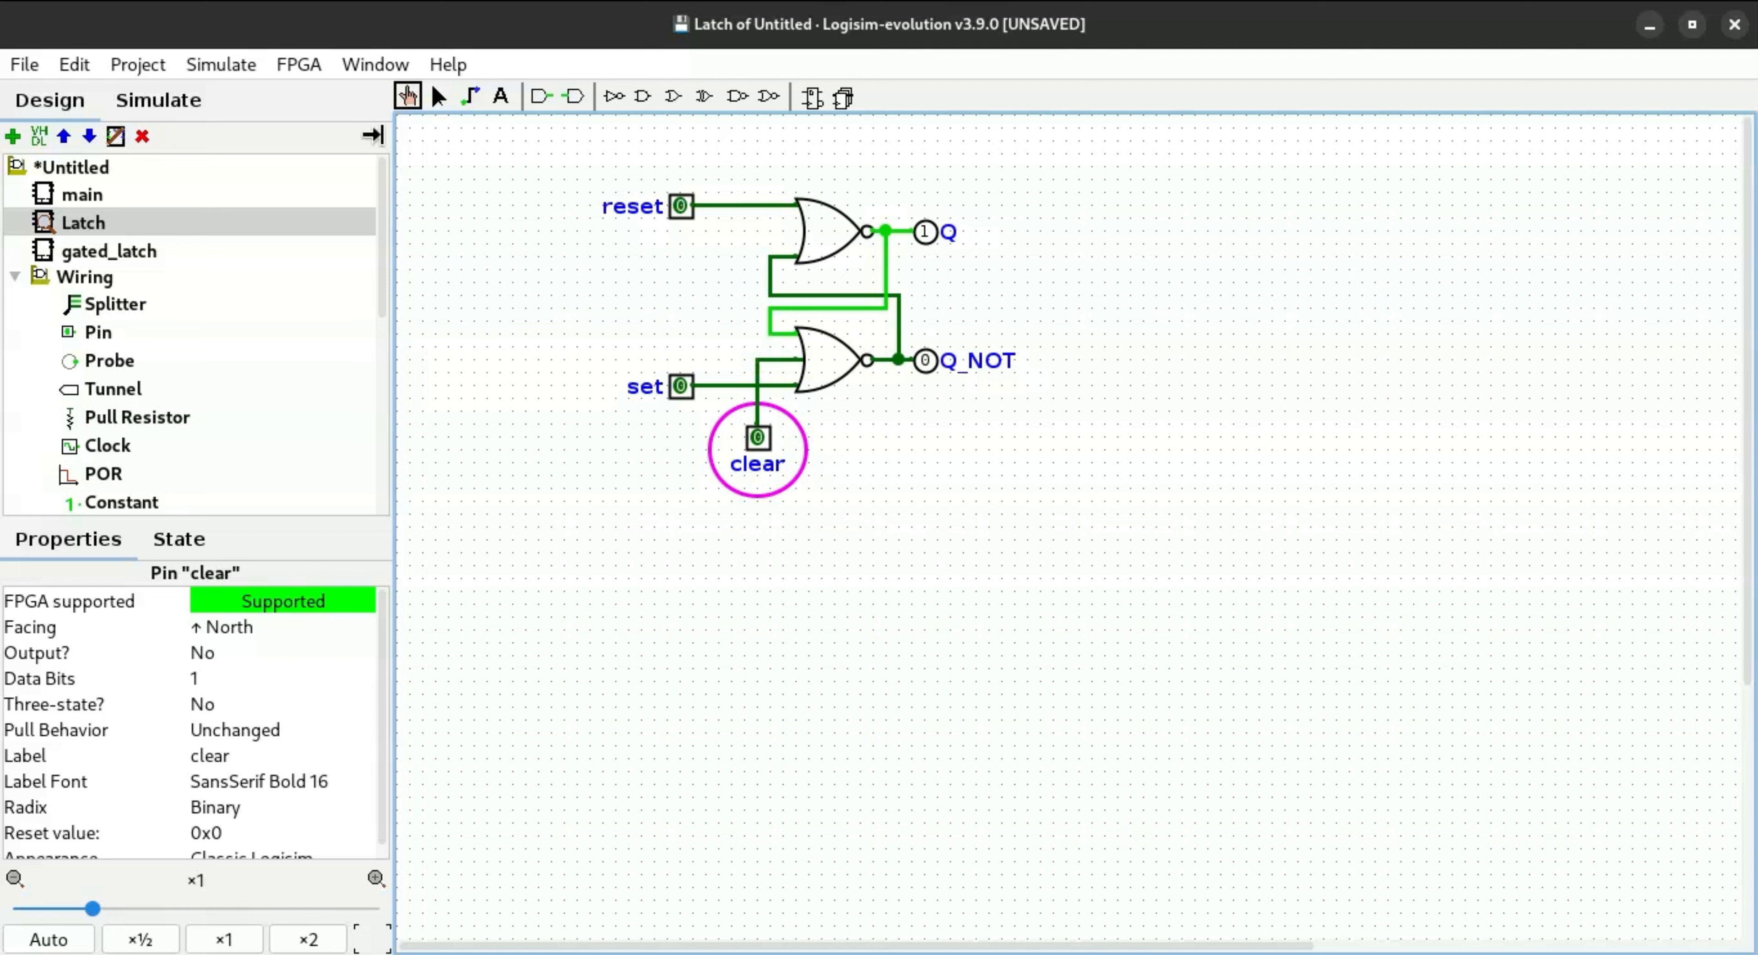
Step: Remove the wire from clear to the lower NOR gate and set that gate's number of inputs to 2
{"action": "key", "text": "ctrl+2"}
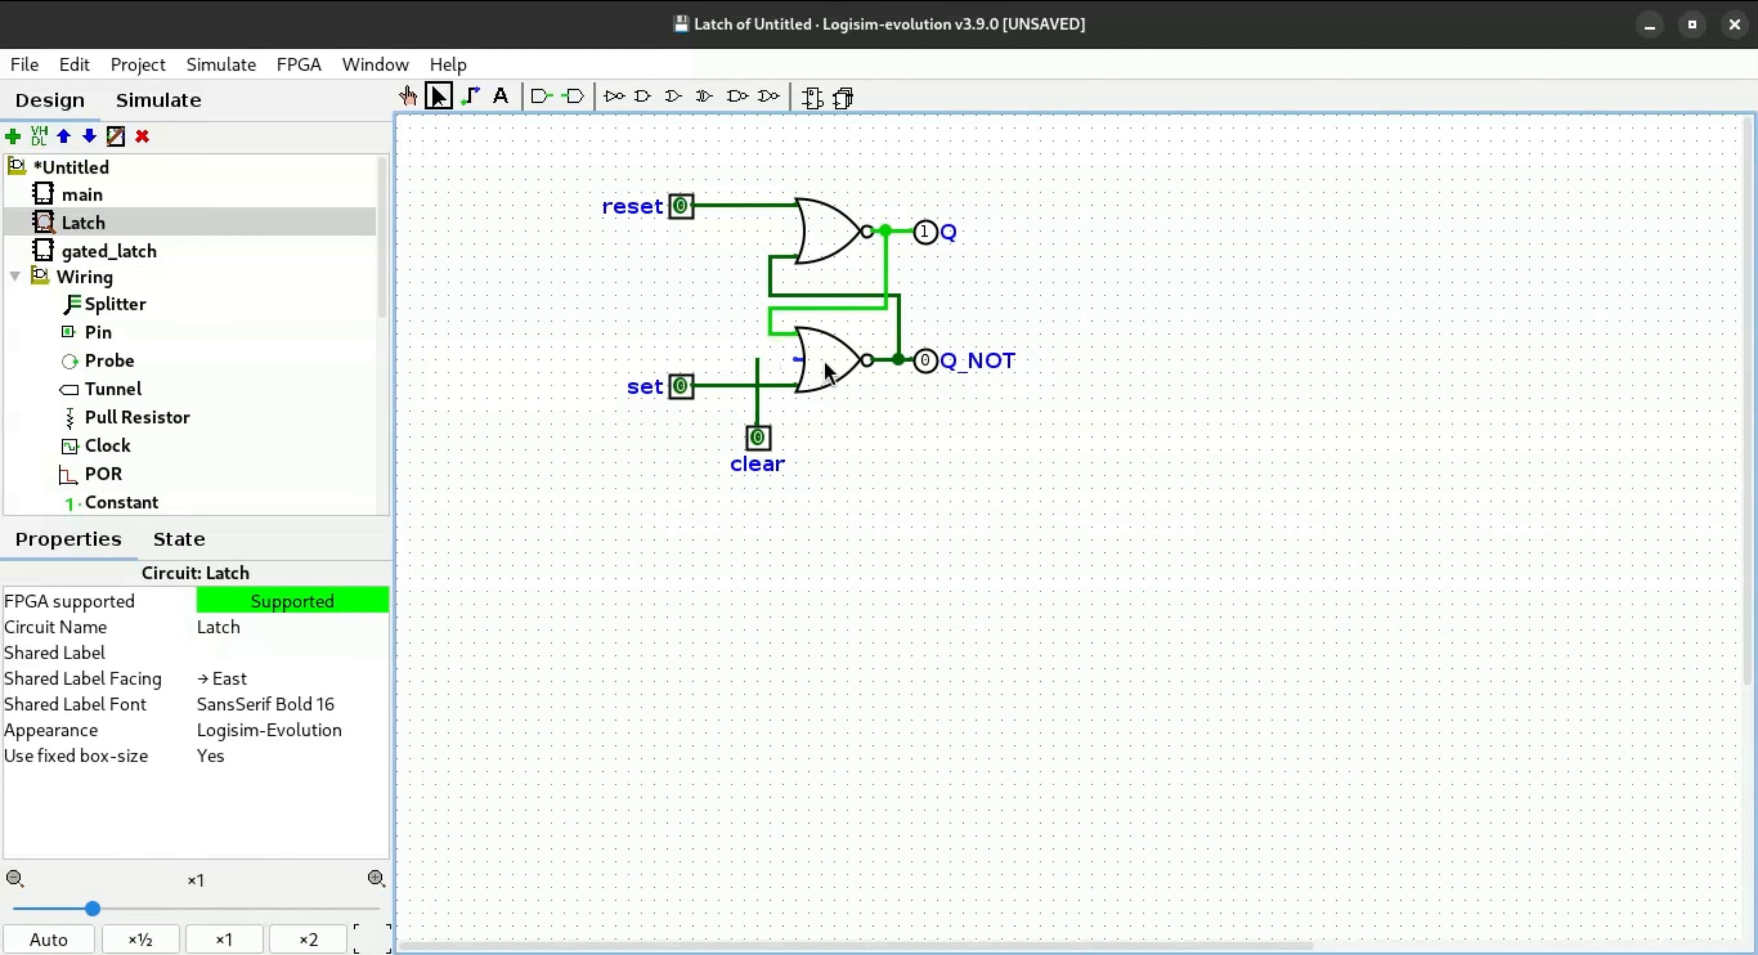
{"action": "left_click", "coordinate": [777, 359]}
{"action": "left_click", "coordinate": [233, 703]}
{"action": "type", "text": "2"}
{"action": "key", "text": "Return"}
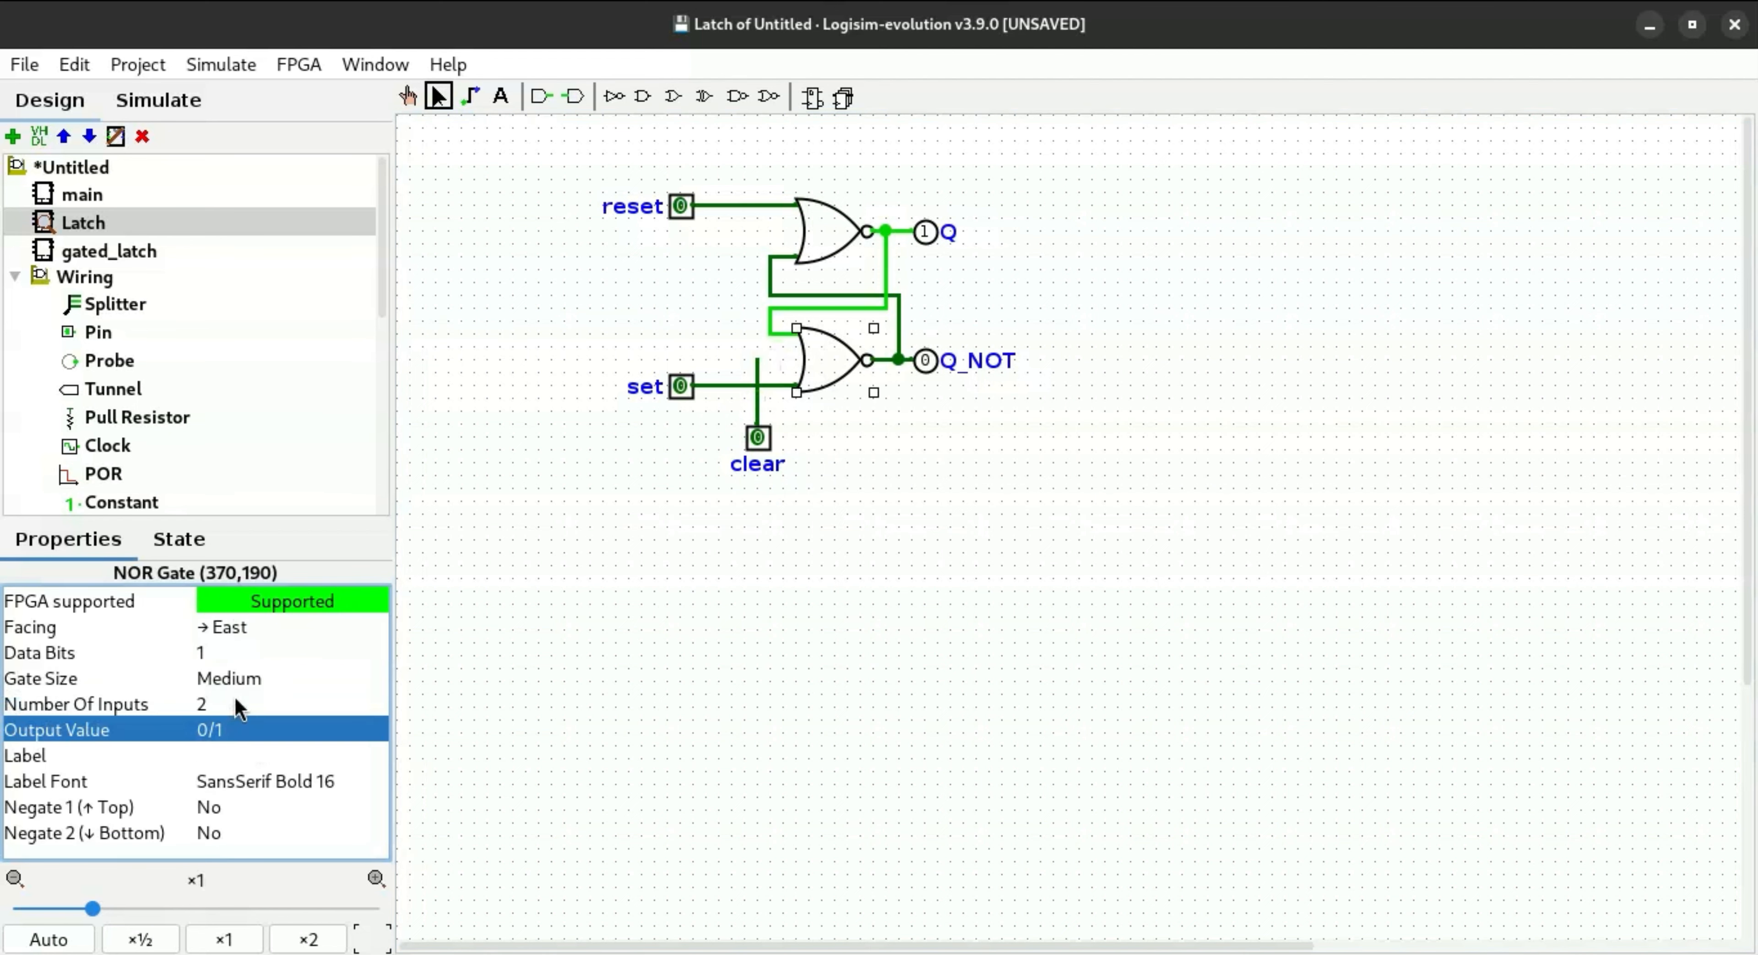
Step: Set the upper NOR gate's number of inputs to 3 and wire the clear pin to its middle input
{"action": "left_click", "coordinate": [816, 228]}
{"action": "left_click", "coordinate": [222, 704]}
{"action": "key", "text": "BackSpace"}
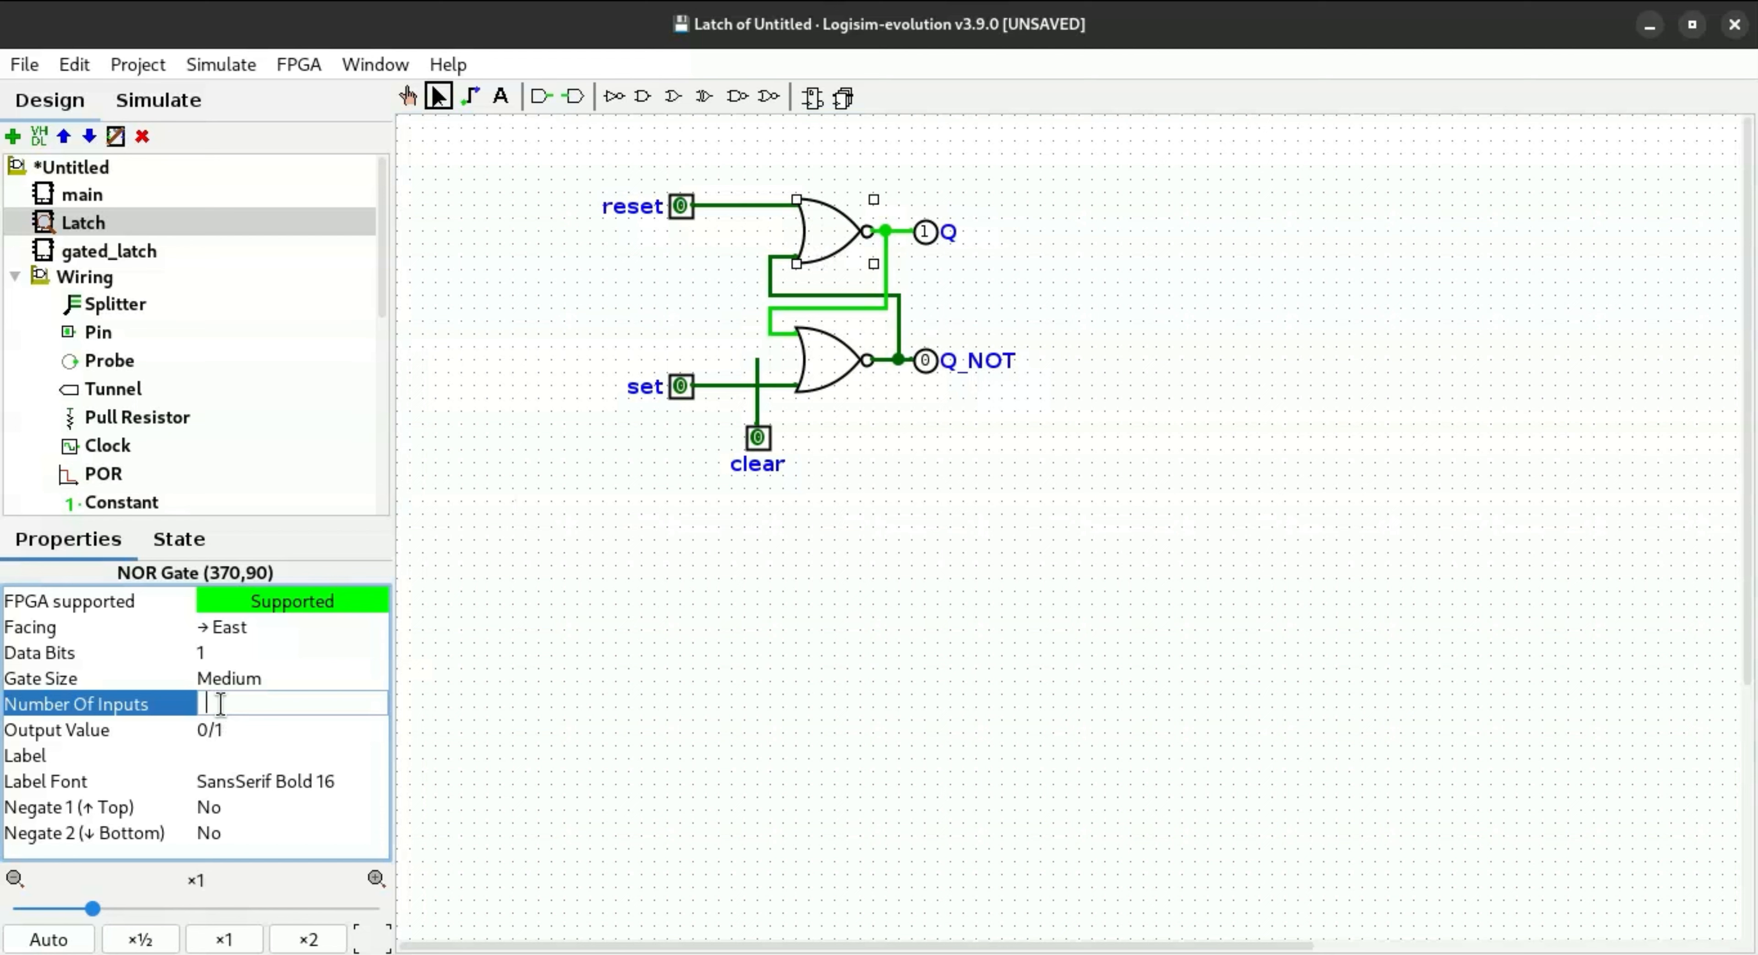
{"action": "key", "text": "Return"}
{"action": "left_click_drag", "start_coordinate": [757, 381], "coordinate": [790, 232]}
Step: Test the rewired latch by pulsing the clear, set and reset inputs in turn
{"action": "left_click", "coordinate": [408, 96]}
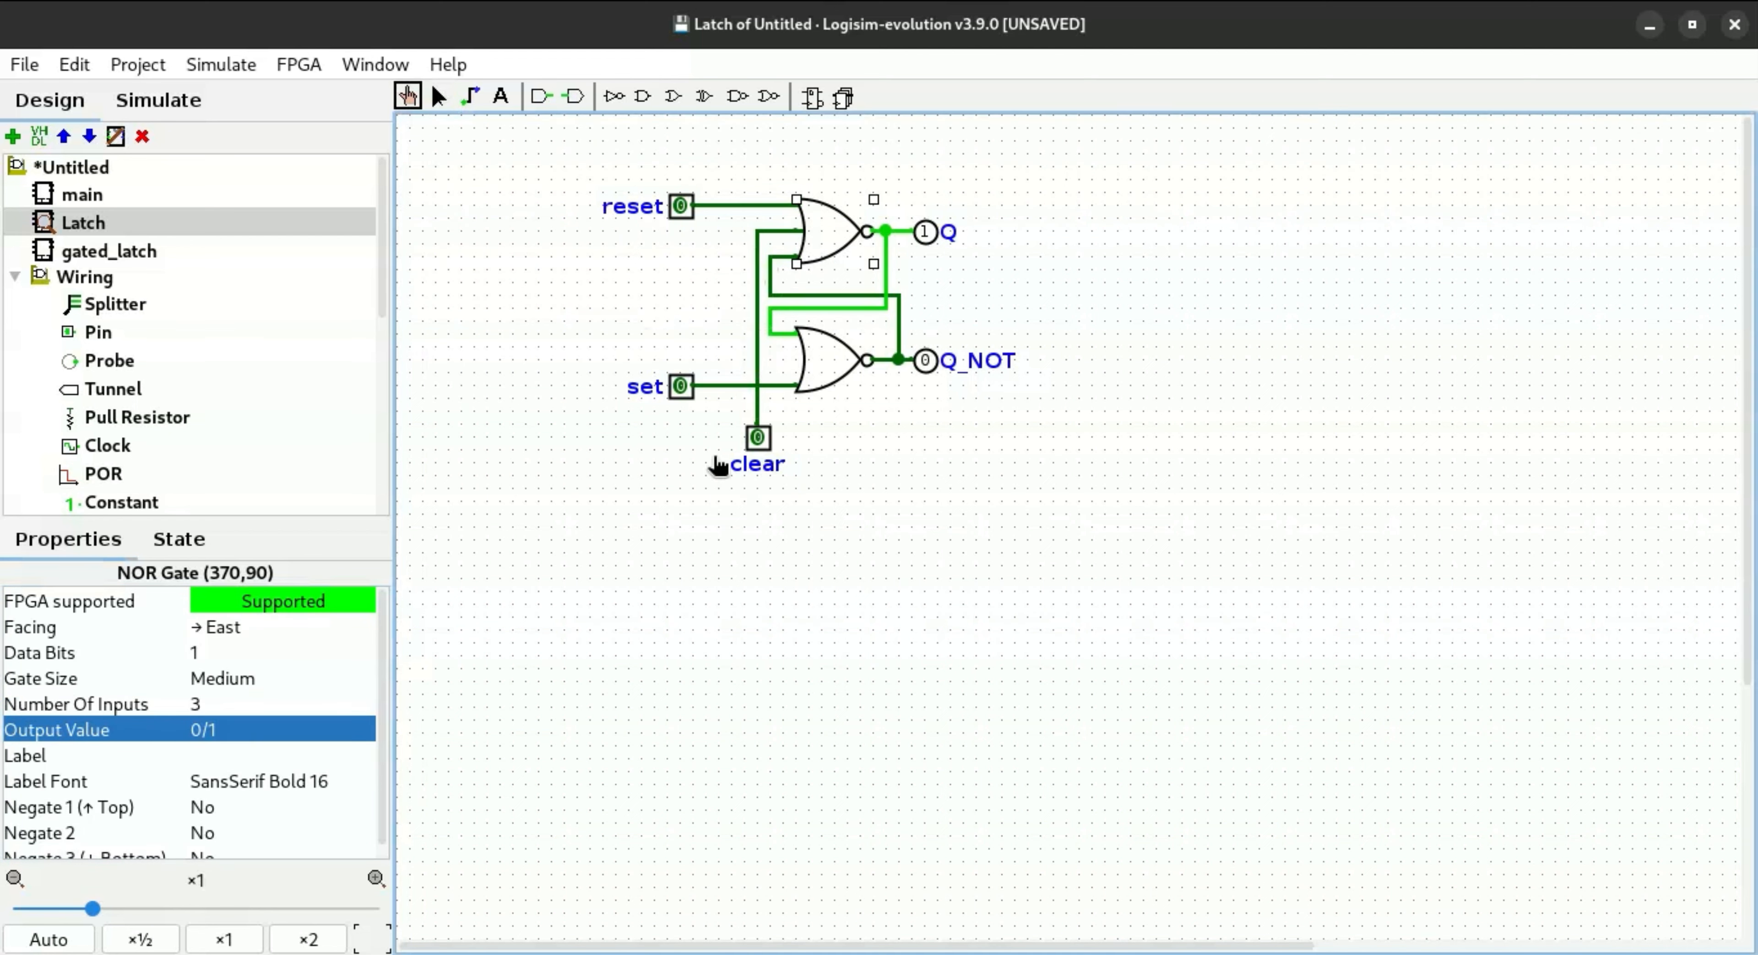
{"action": "left_click", "coordinate": [758, 438]}
{"action": "left_click", "coordinate": [757, 437]}
{"action": "left_click", "coordinate": [680, 385]}
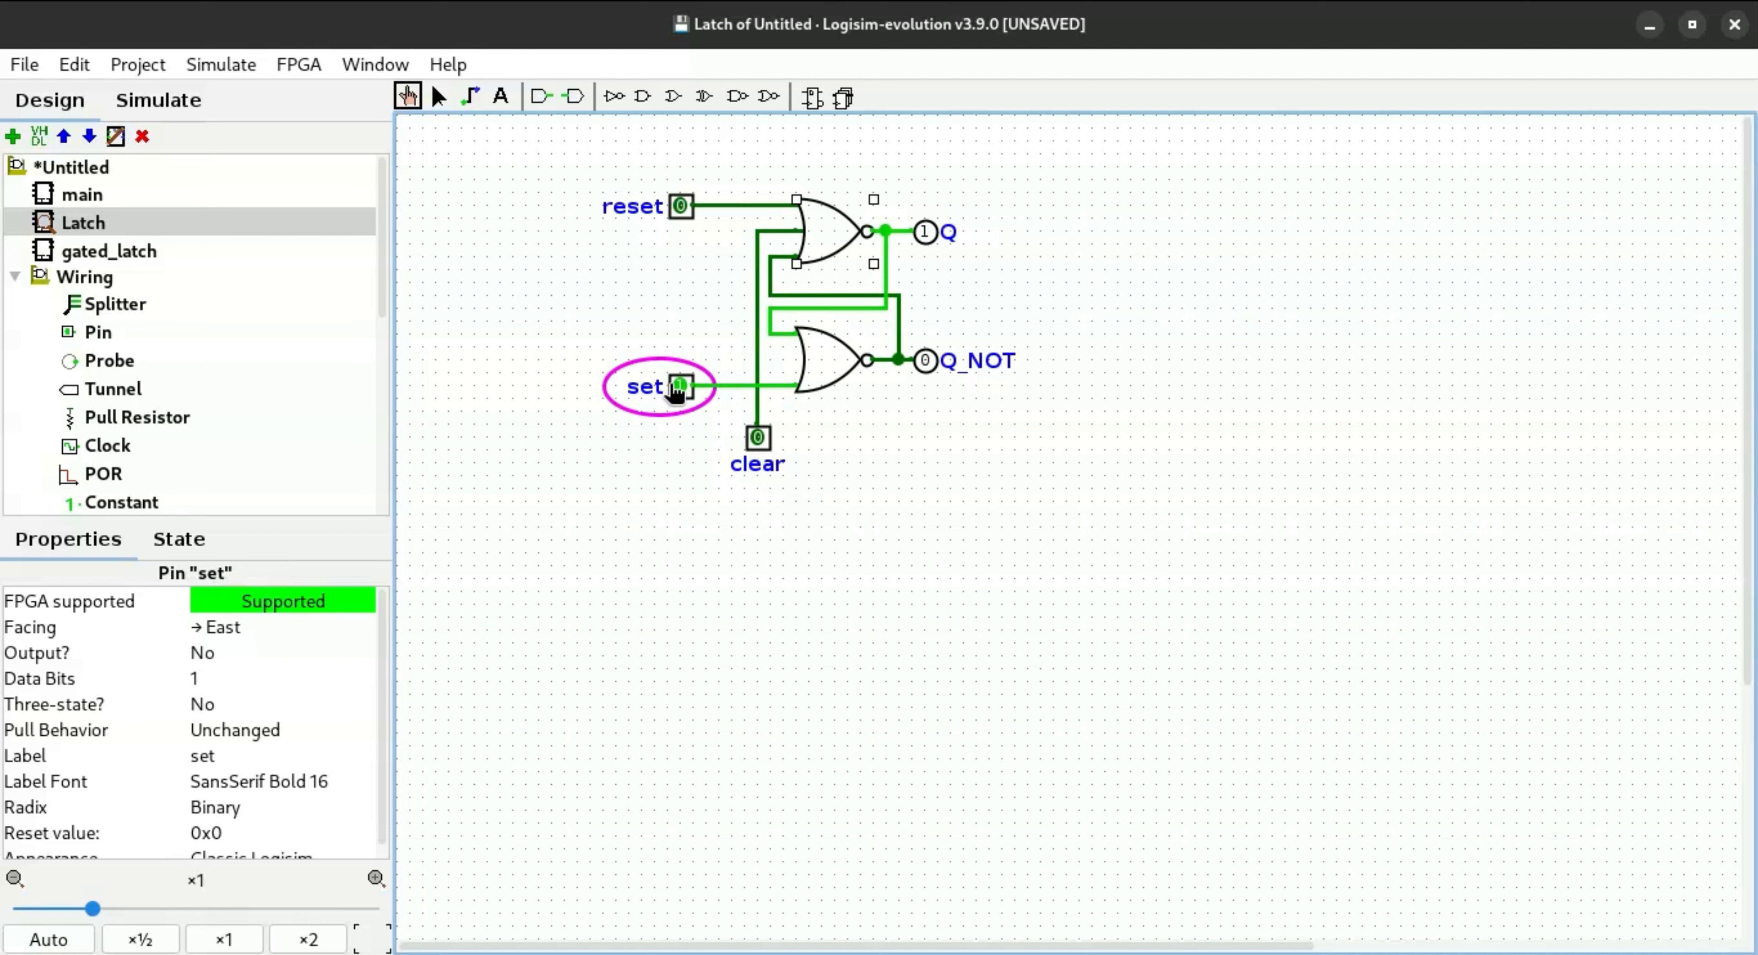
{"action": "left_click", "coordinate": [680, 386]}
{"action": "left_click", "coordinate": [681, 205]}
{"action": "left_click", "coordinate": [680, 205]}
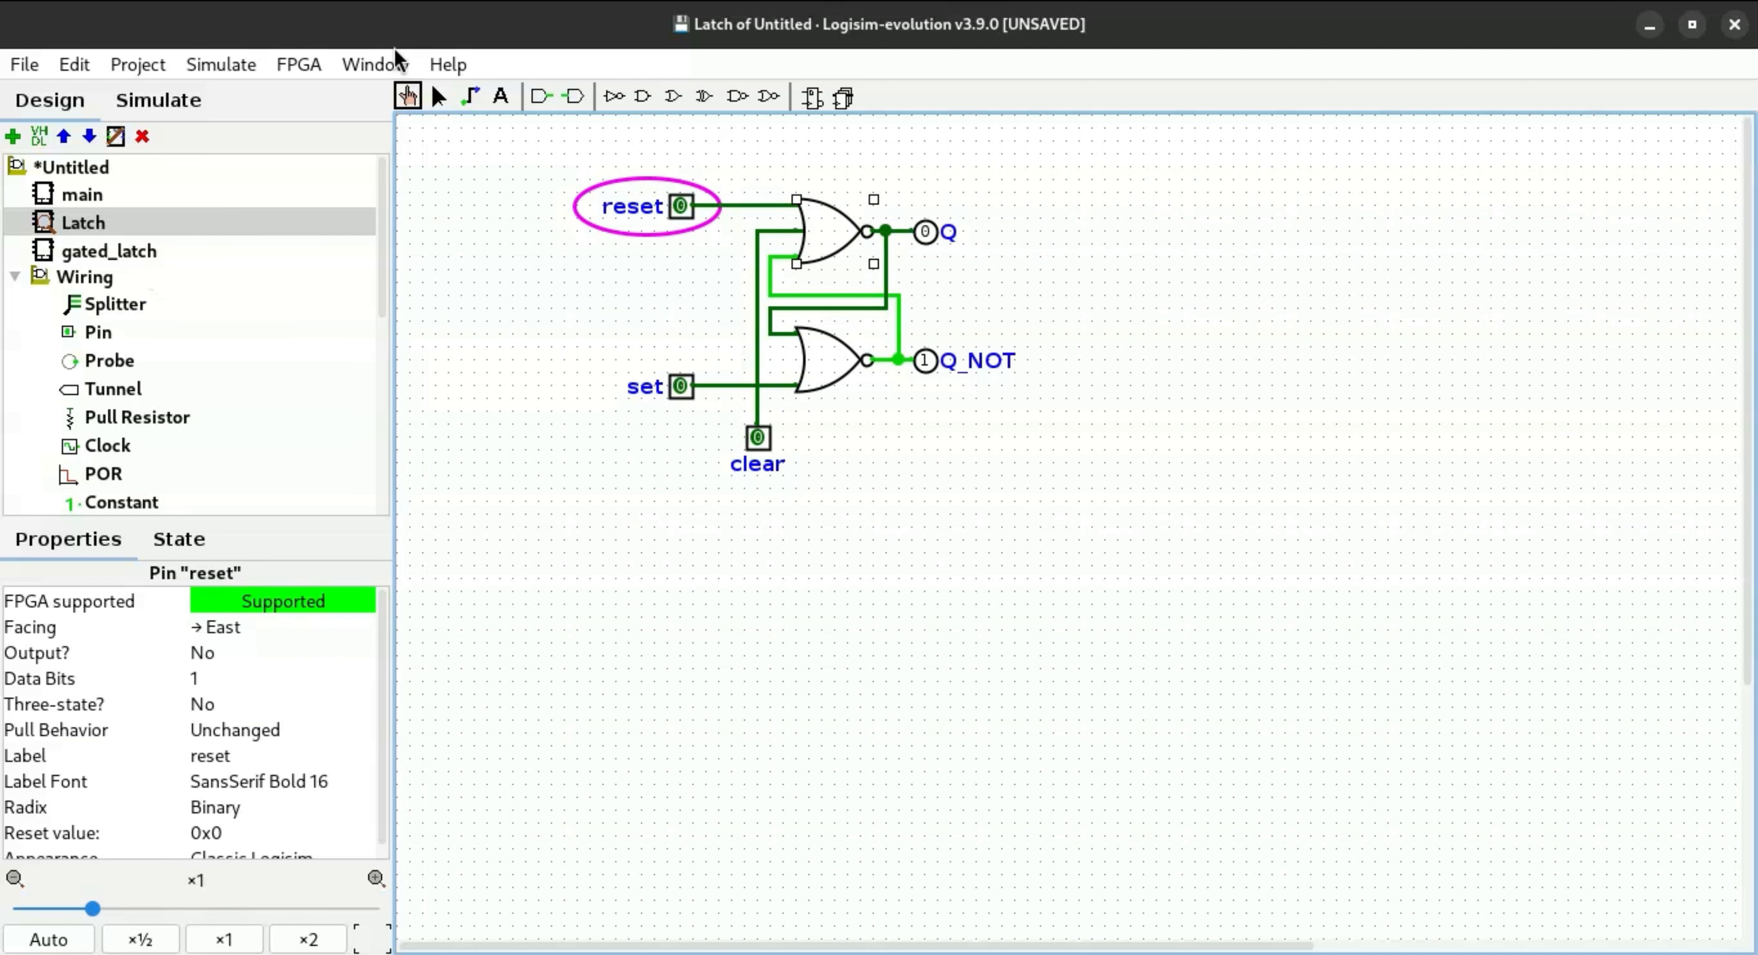
{"action": "left_click", "coordinate": [438, 96]}
Step: Return to the gated_latch circuit and test it by pulsing clear, then turning set and clk on and off
{"action": "double_click", "coordinate": [109, 250]}
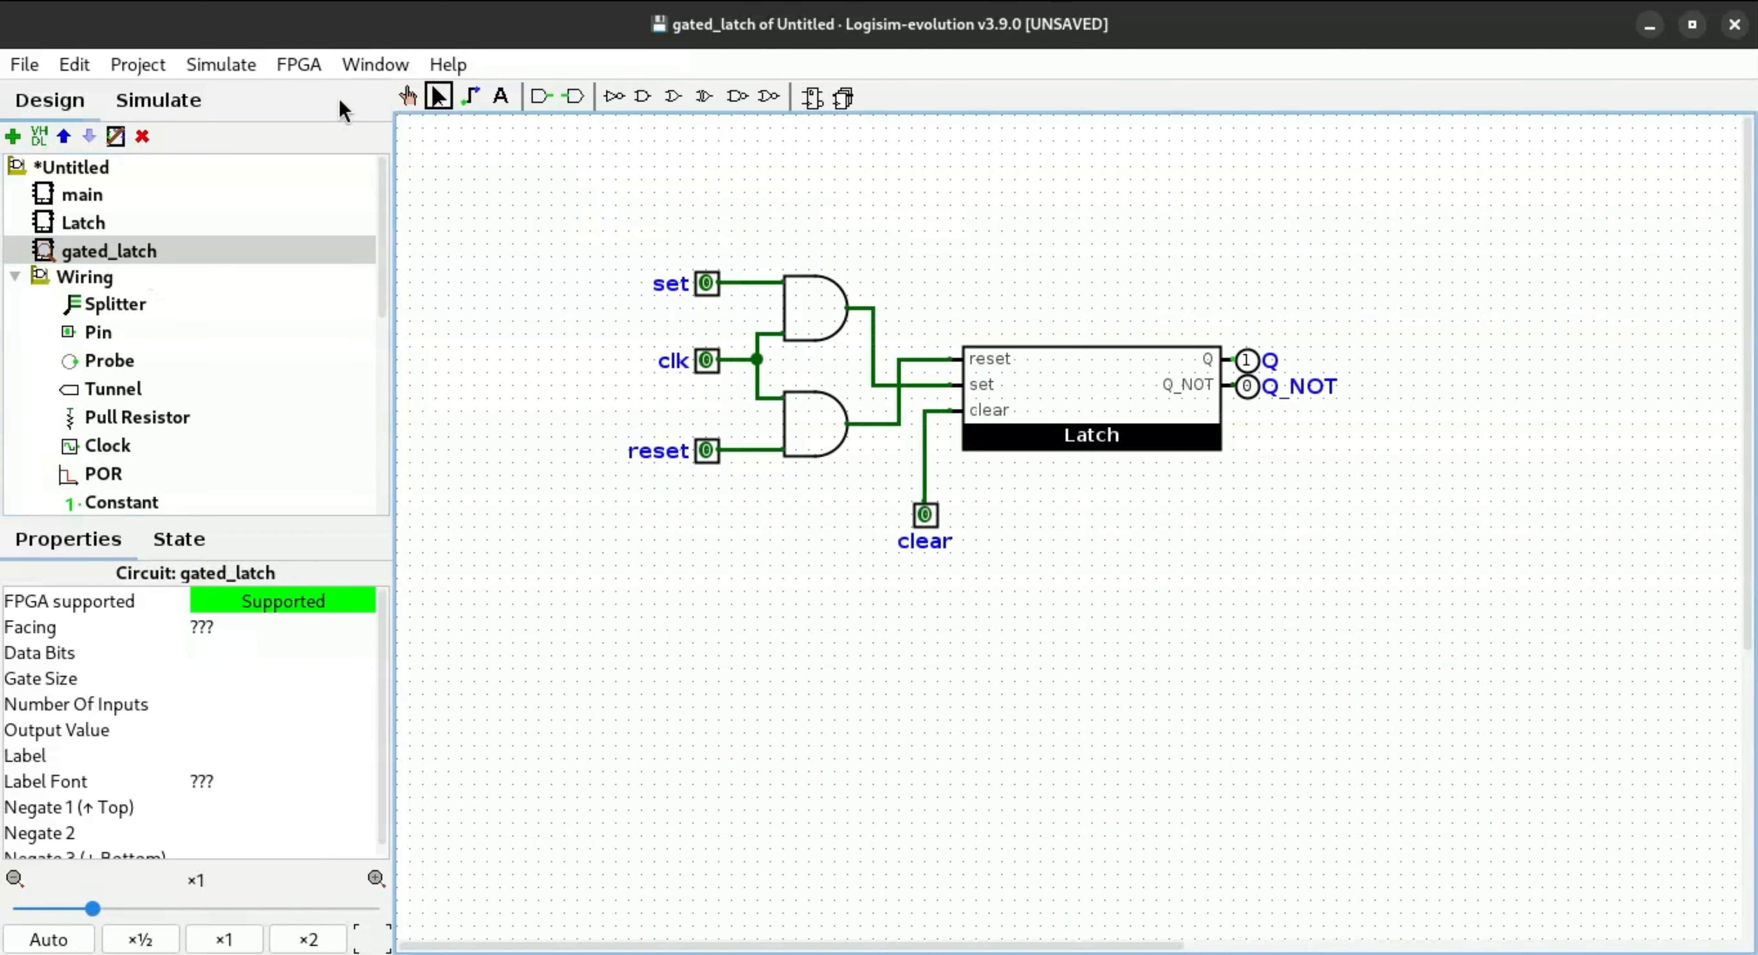
{"action": "left_click", "coordinate": [408, 96]}
{"action": "left_click", "coordinate": [925, 515]}
{"action": "left_click", "coordinate": [926, 517]}
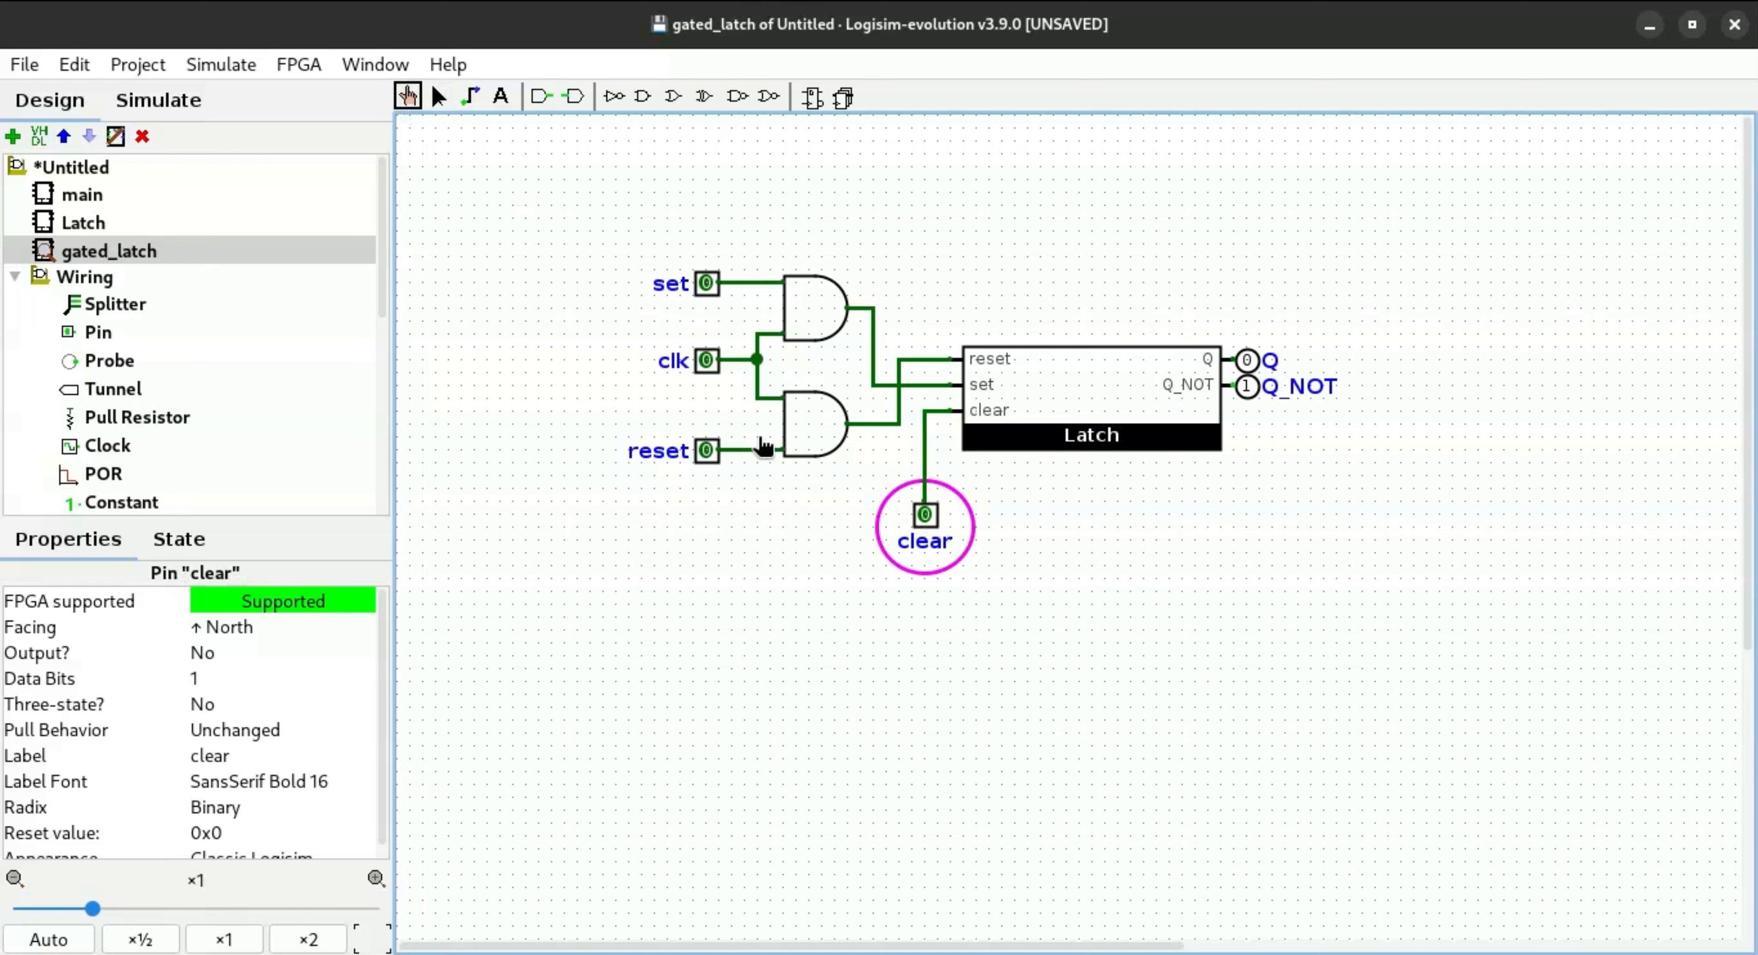
{"action": "left_click", "coordinate": [707, 283]}
{"action": "left_click", "coordinate": [707, 360]}
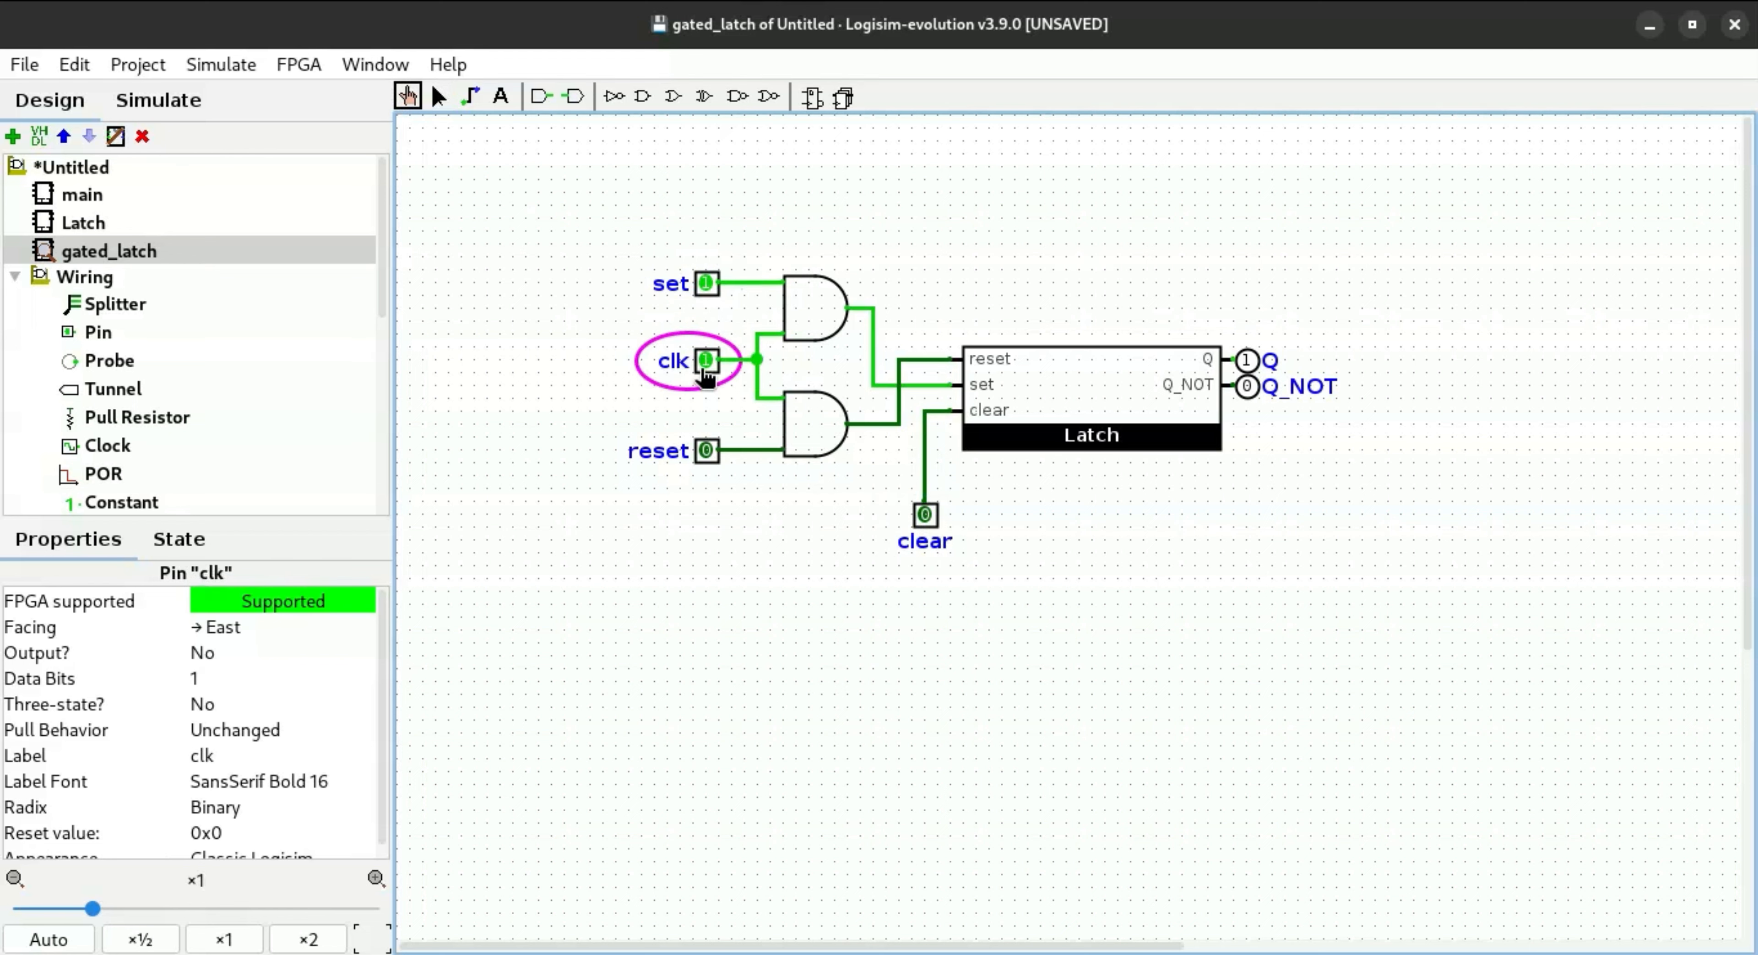
{"action": "left_click", "coordinate": [706, 360]}
{"action": "left_click", "coordinate": [707, 283]}
{"action": "left_click", "coordinate": [440, 95]}
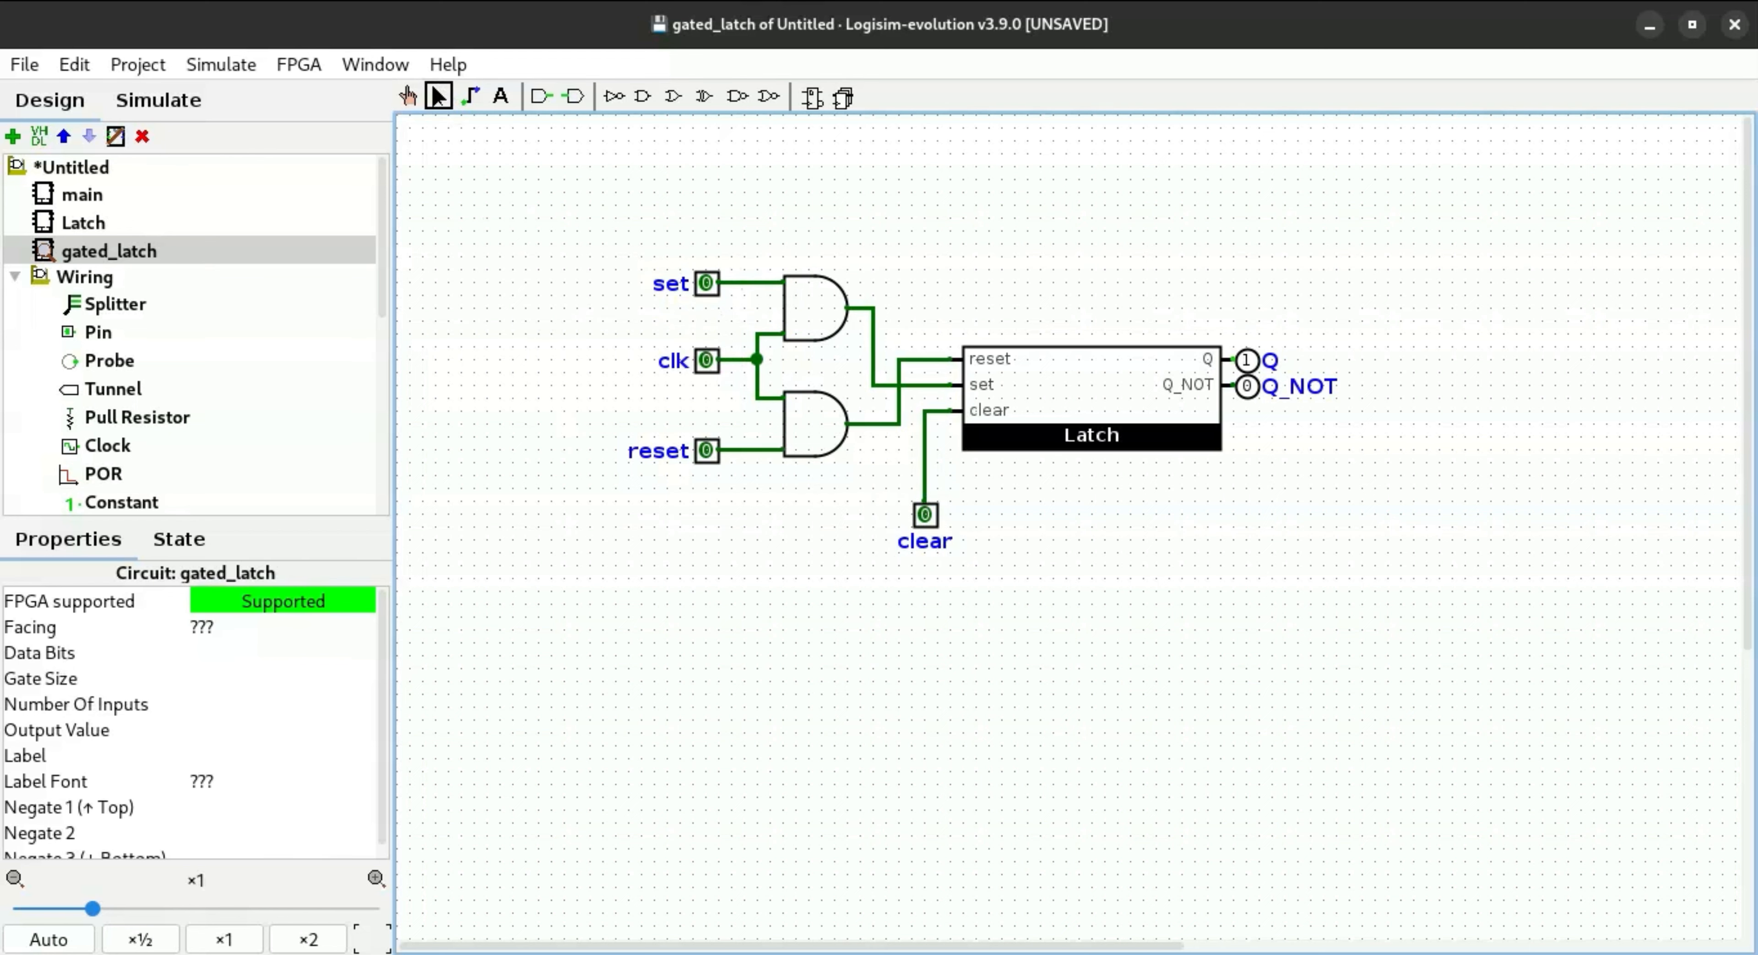
{"action": "left_click", "coordinate": [12, 135]}
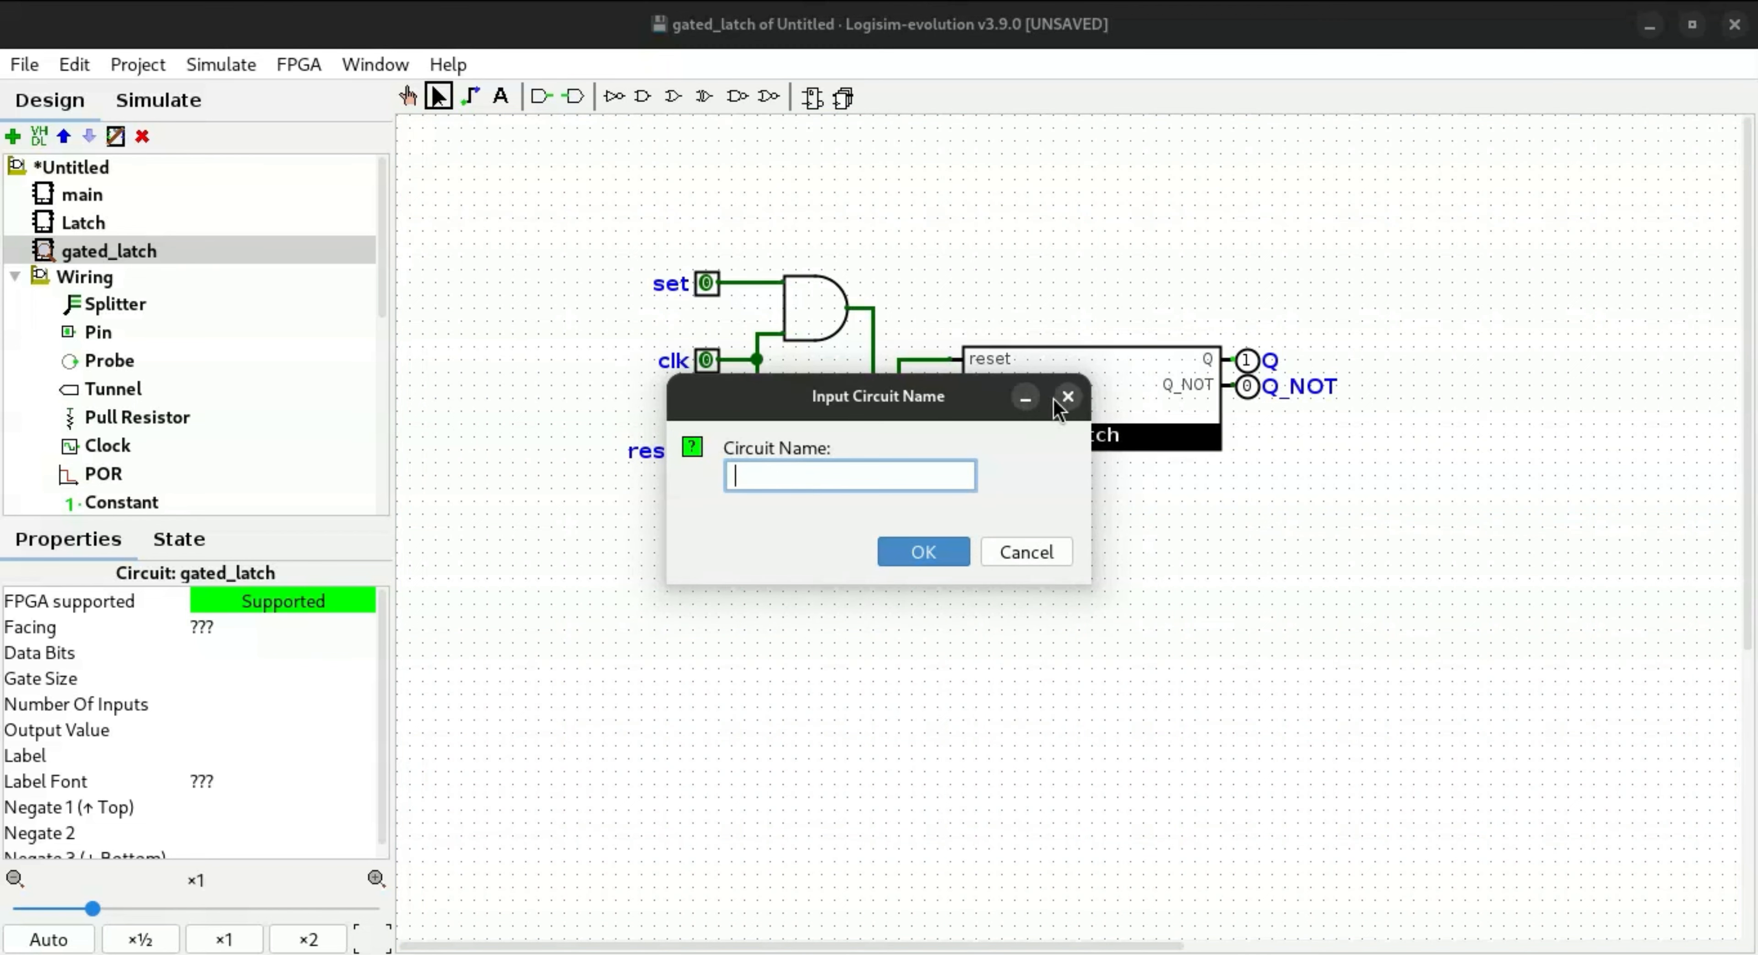
{"action": "left_click", "coordinate": [1068, 396]}
{"action": "left_click", "coordinate": [700, 370]}
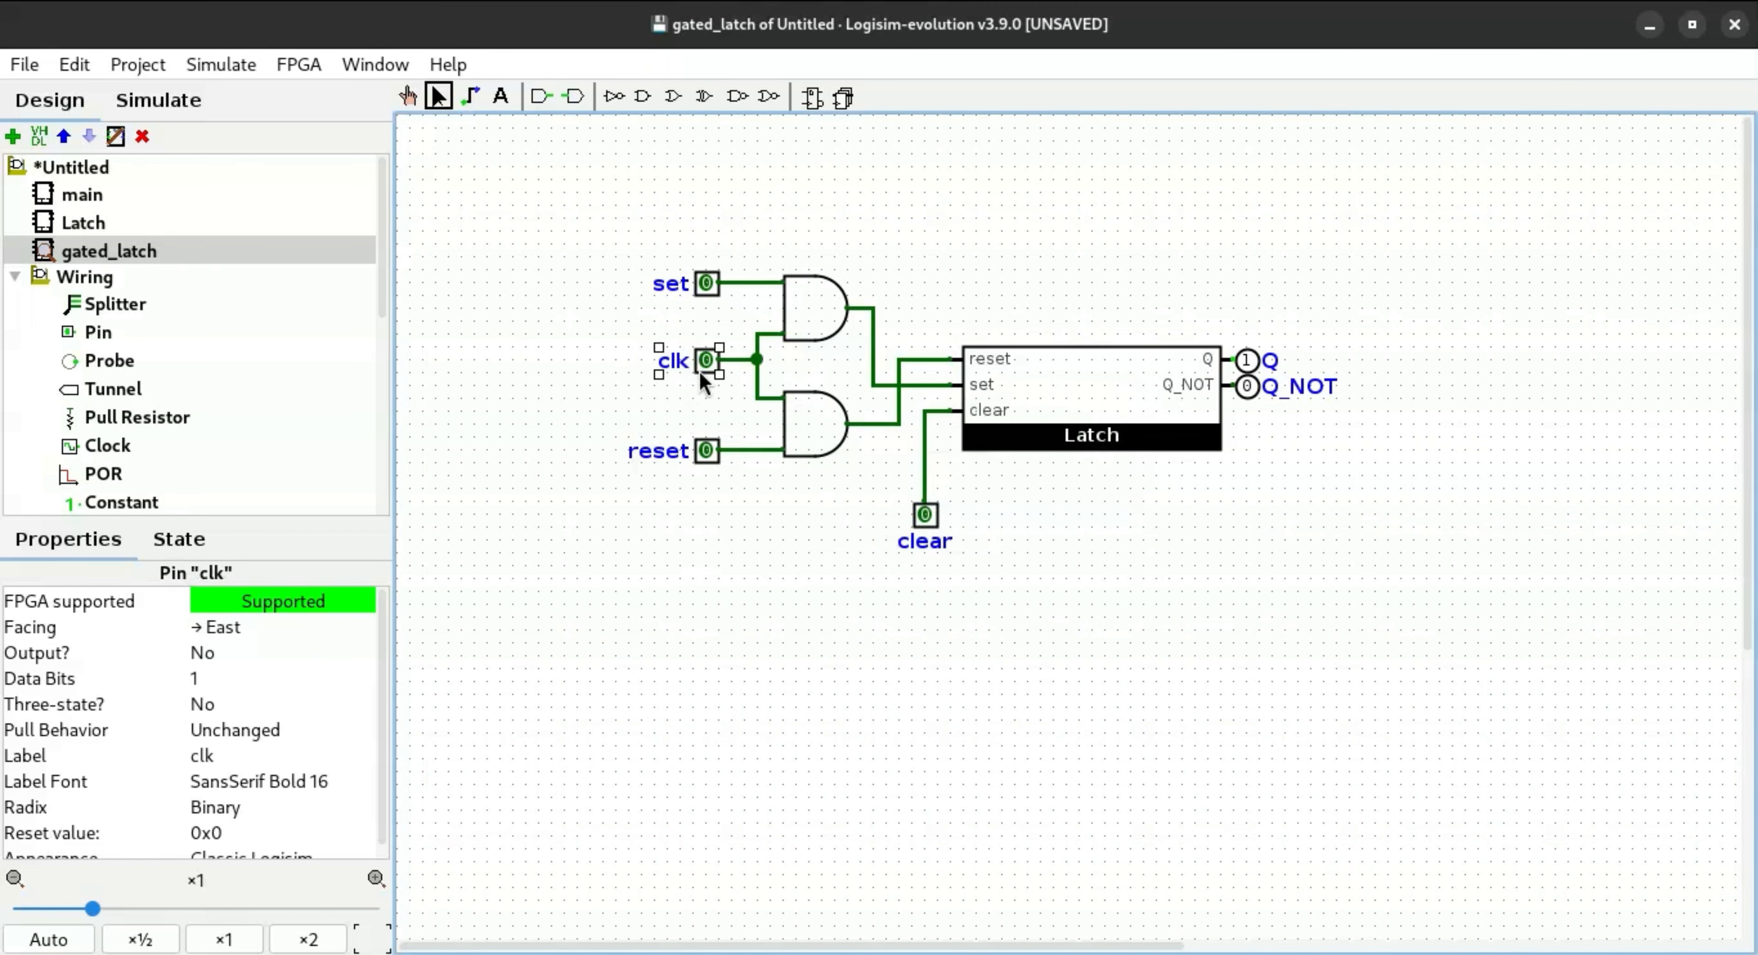
{"action": "left_click", "coordinate": [824, 610]}
{"action": "right_click", "coordinate": [135, 258]}
{"action": "left_click", "coordinate": [79, 259]}
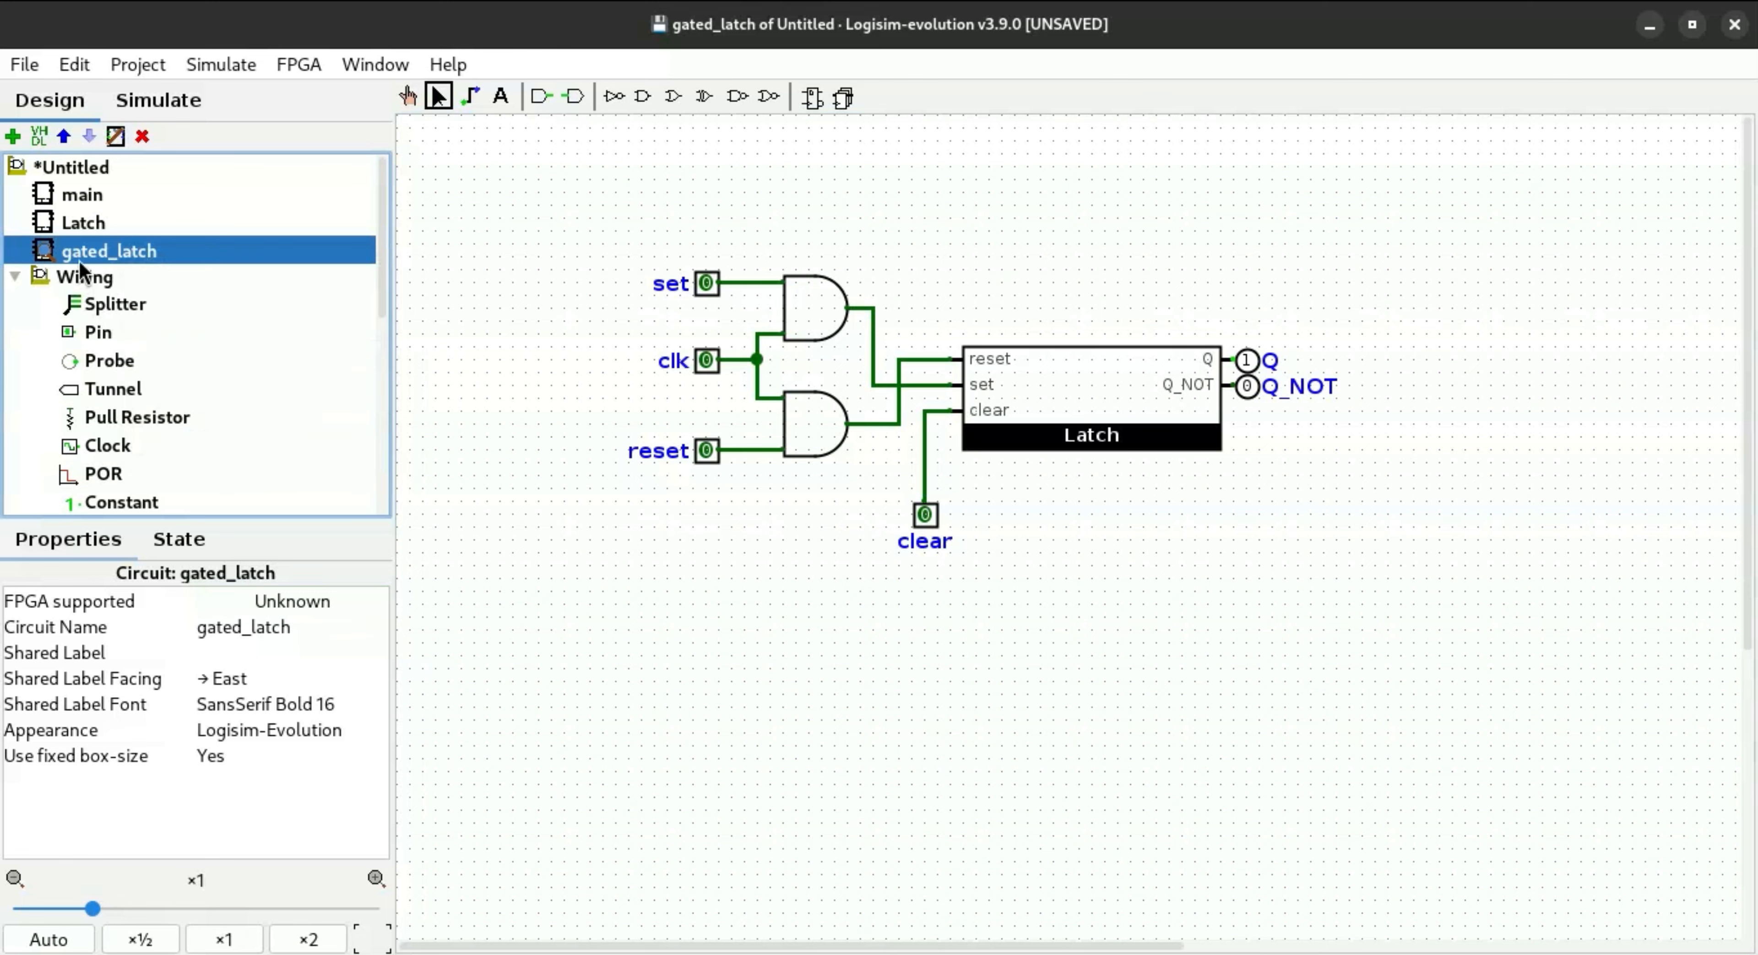
{"action": "right_click", "coordinate": [79, 259]}
{"action": "left_click", "coordinate": [245, 314]}
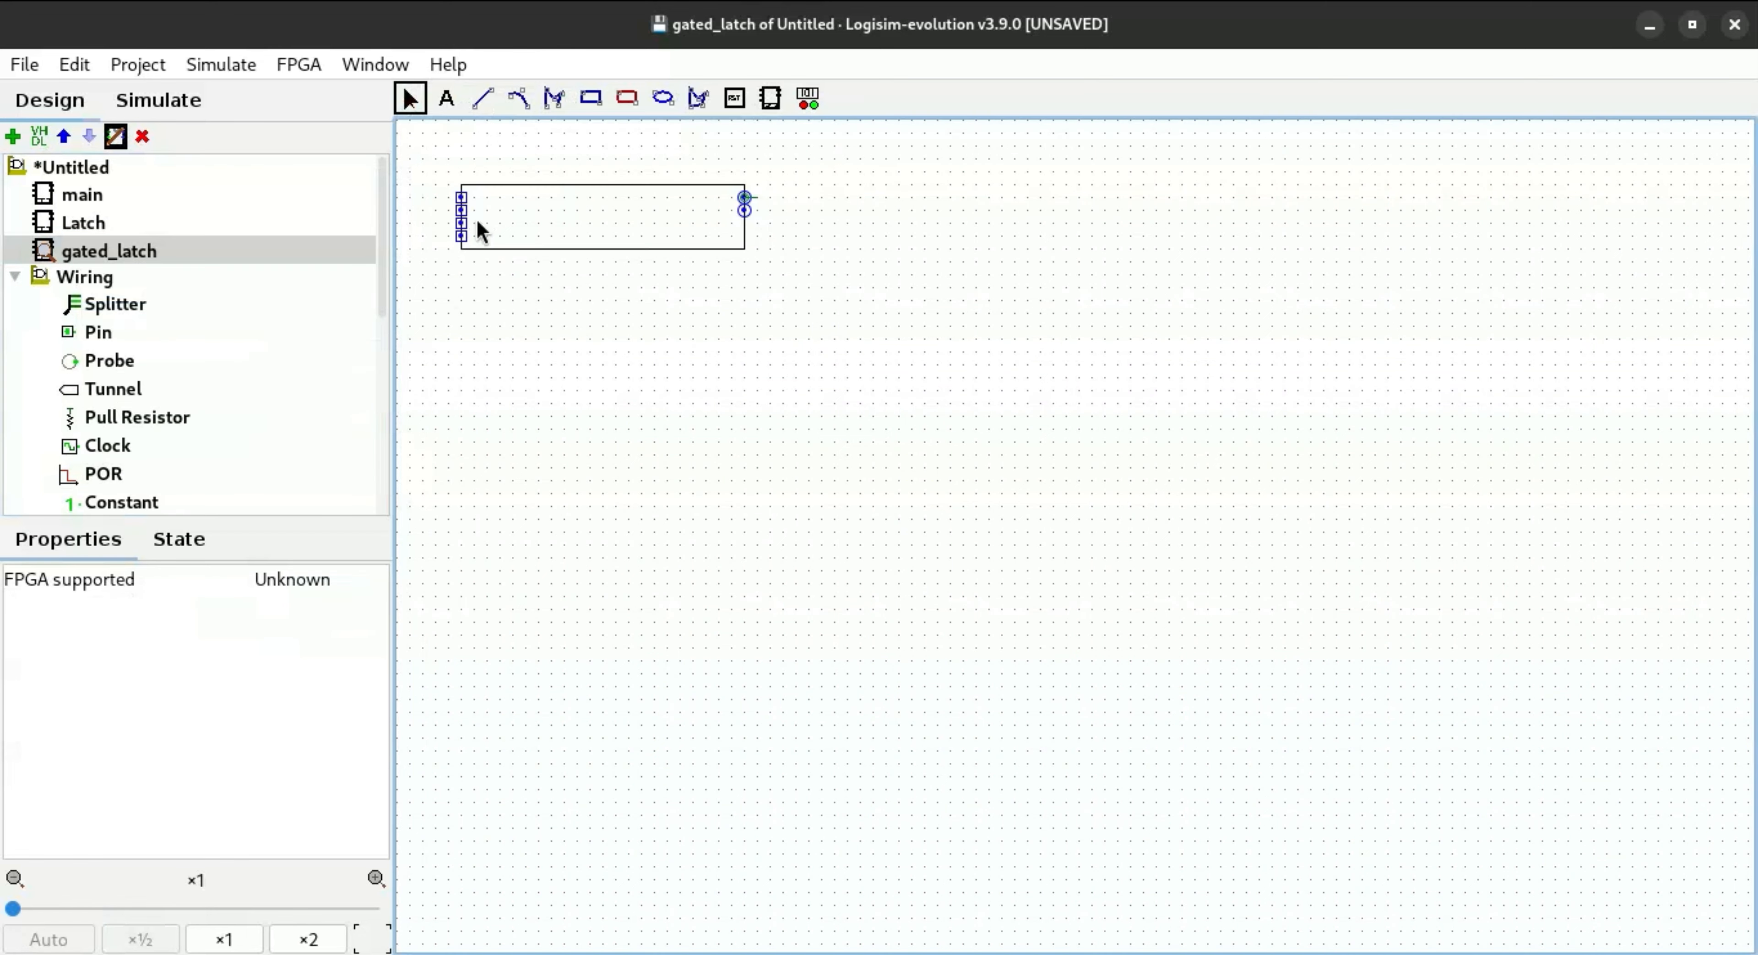
{"action": "double_click", "coordinate": [112, 251]}
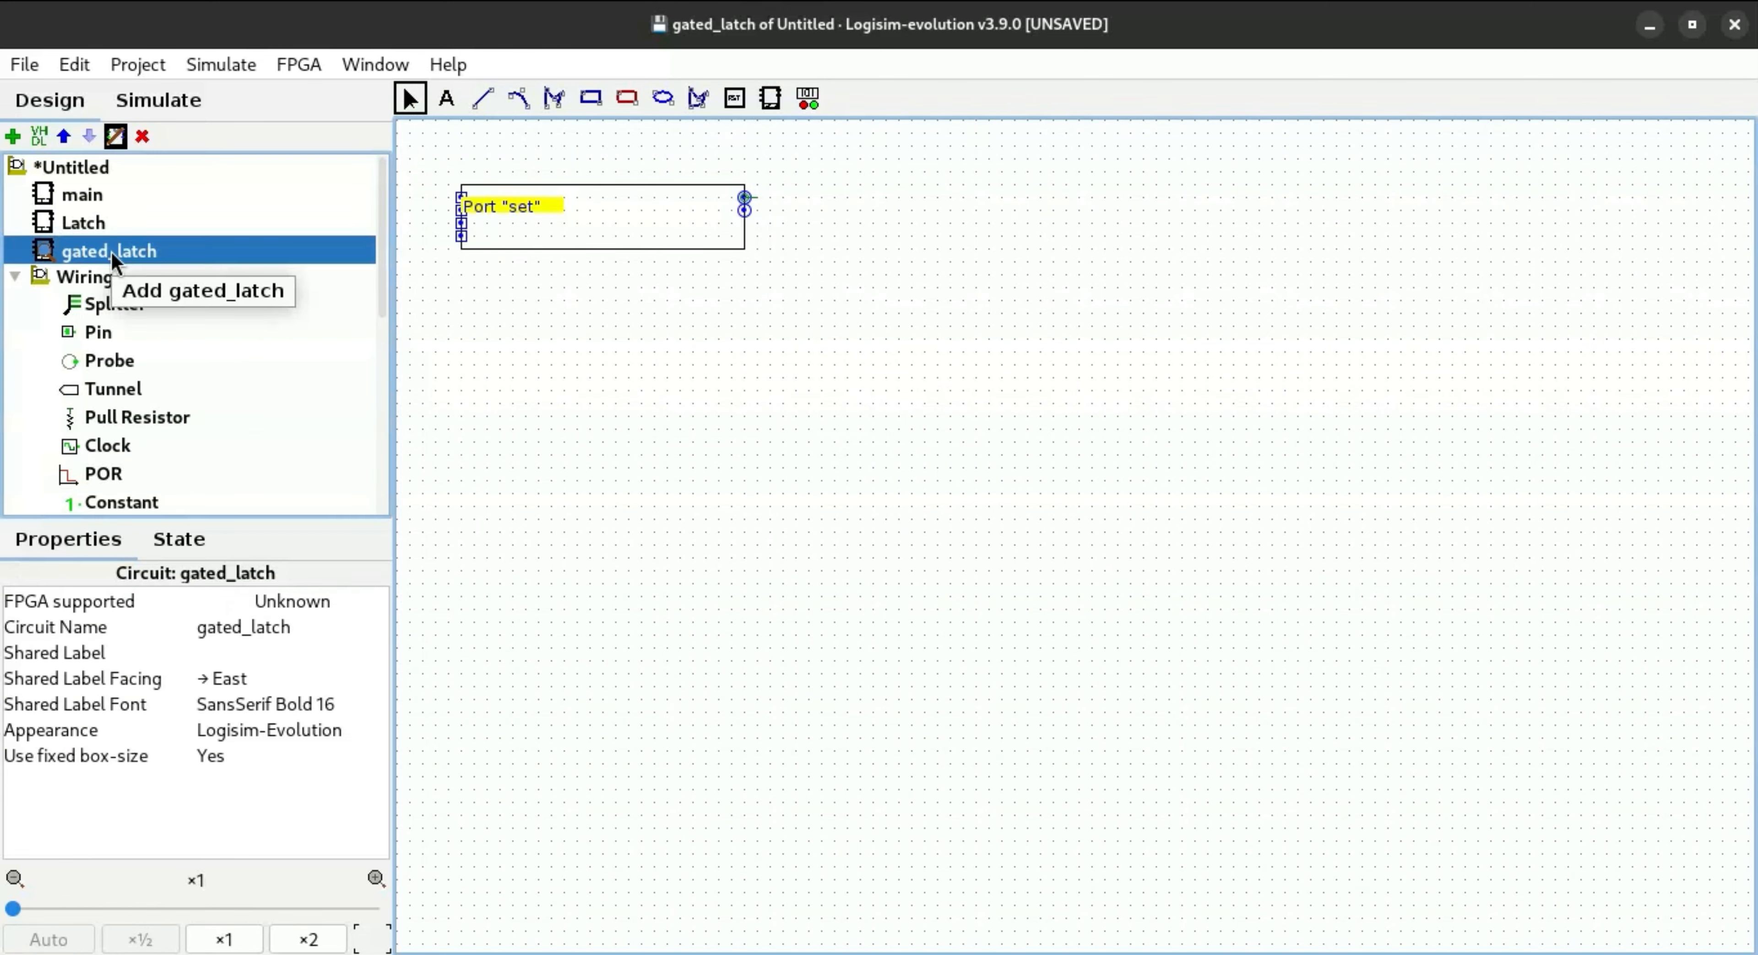
{"action": "right_click", "coordinate": [111, 251]}
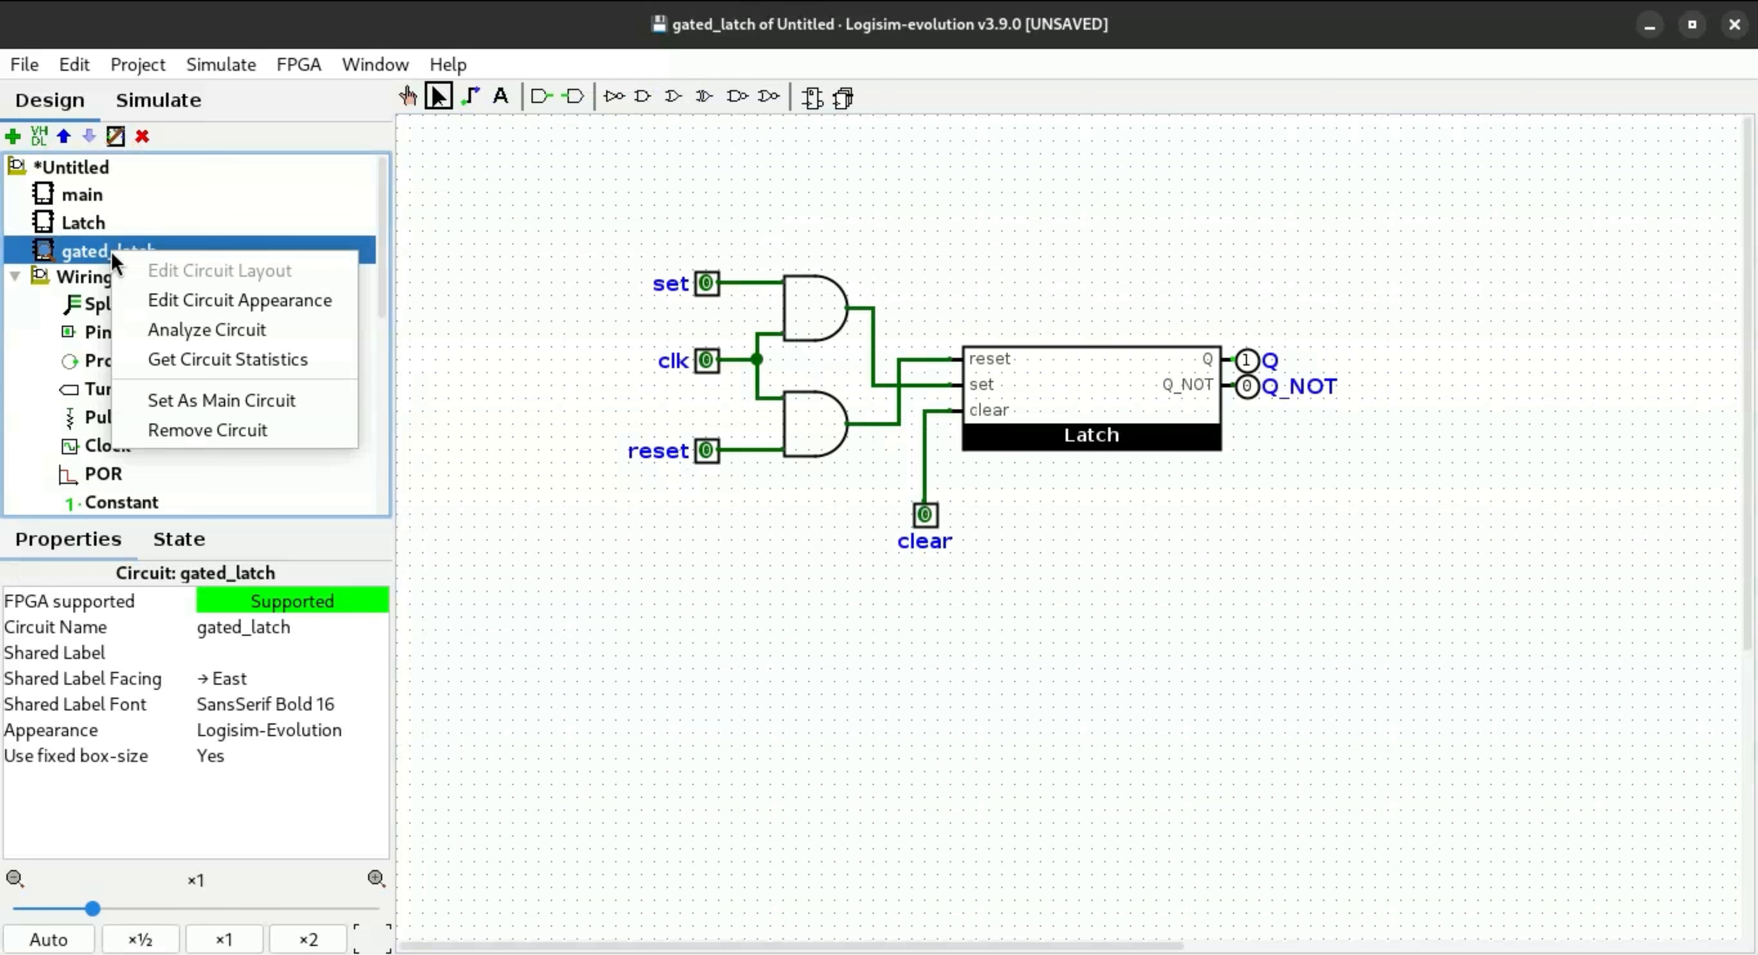
{"action": "left_click", "coordinate": [503, 594]}
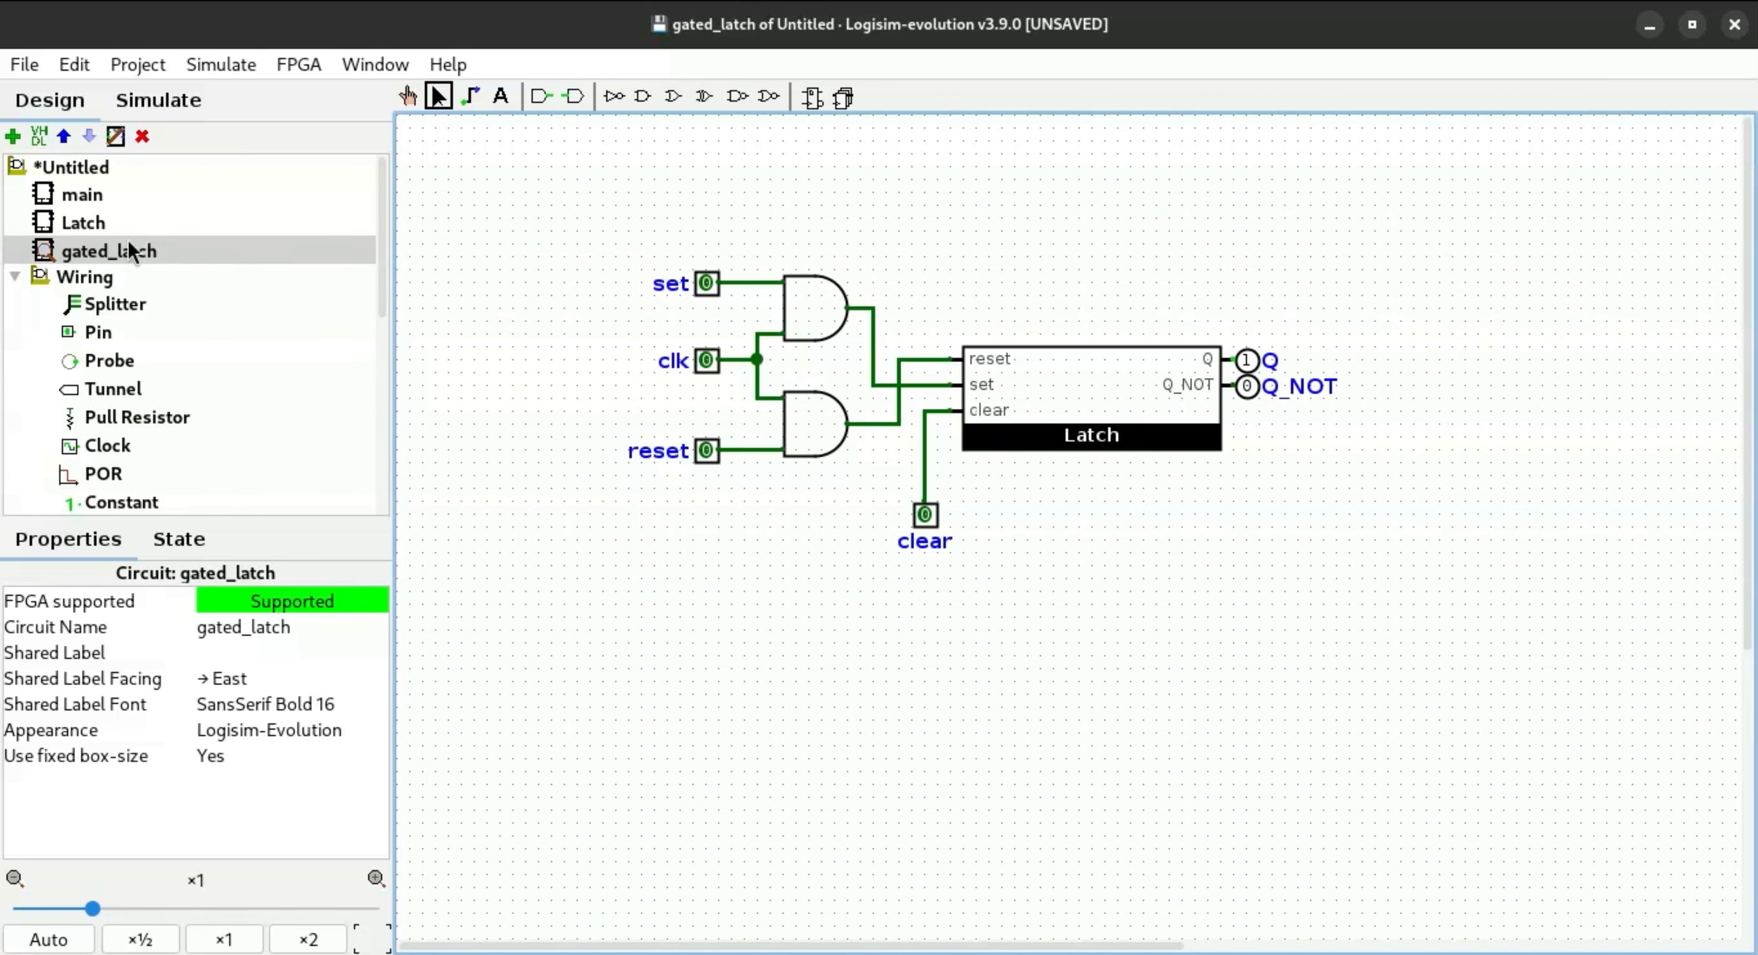
{"action": "right_click", "coordinate": [109, 252]}
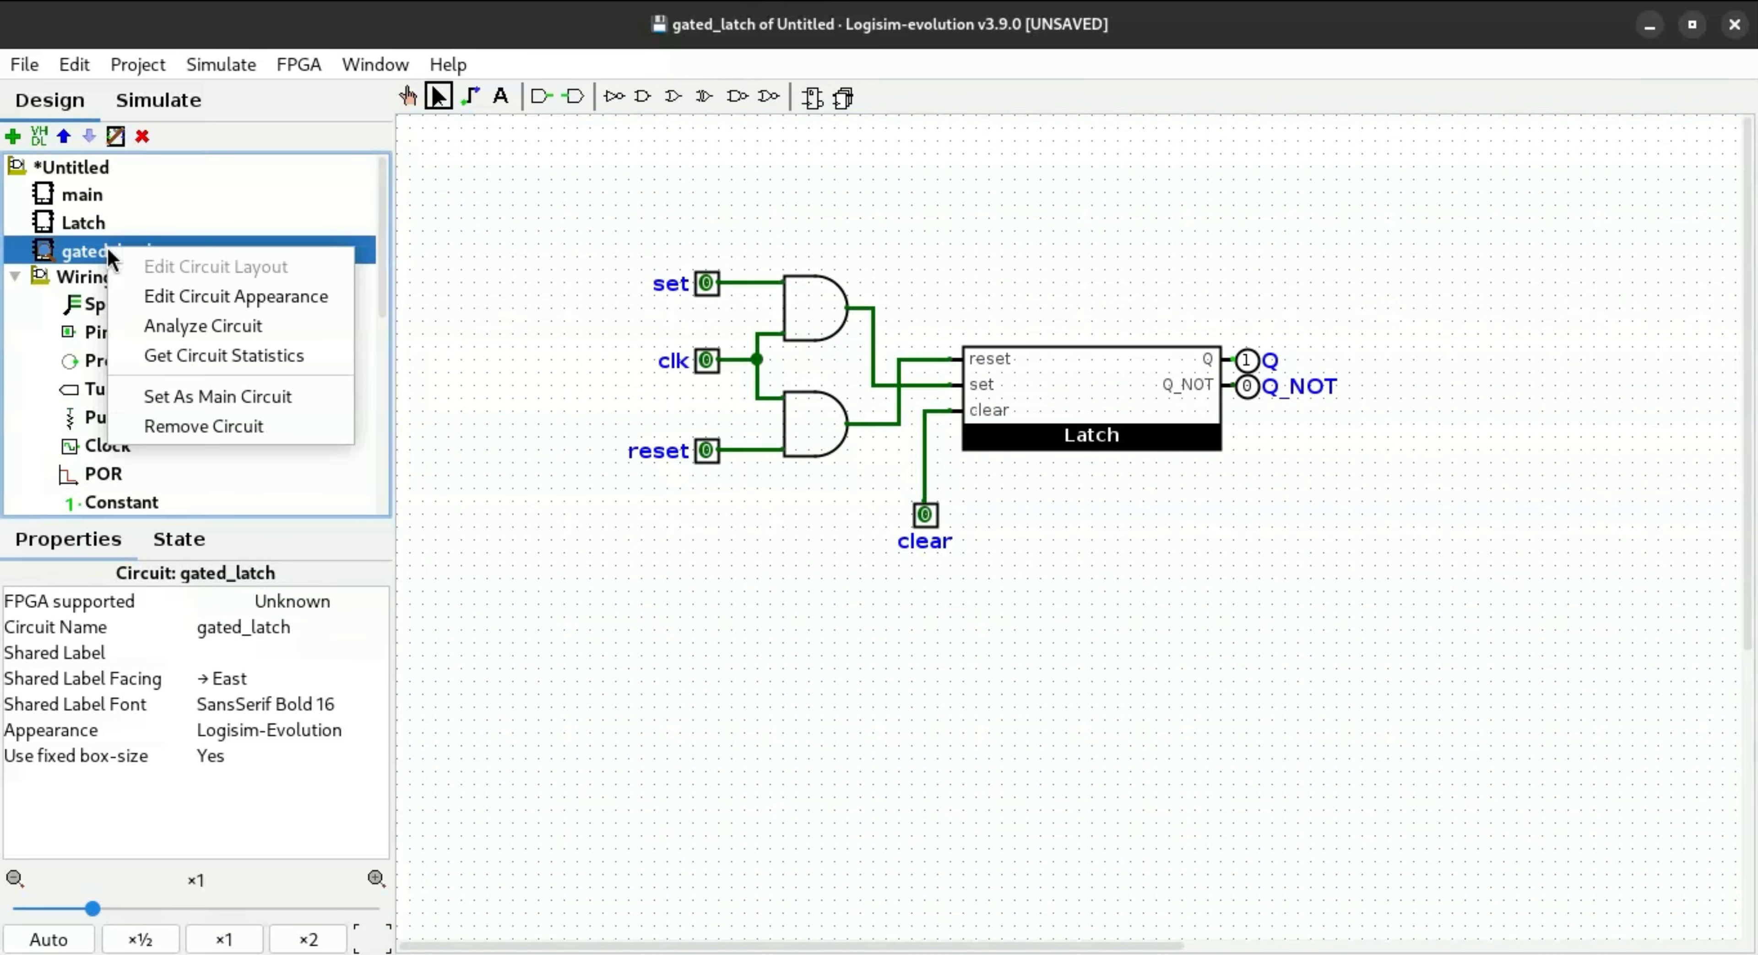
{"action": "left_click", "coordinate": [270, 409]}
Step: Copy all components and wires of the gated_latch circuit and remove that circuit from the project
{"action": "left_click_drag", "start_coordinate": [1621, 739], "coordinate": [518, 199]}
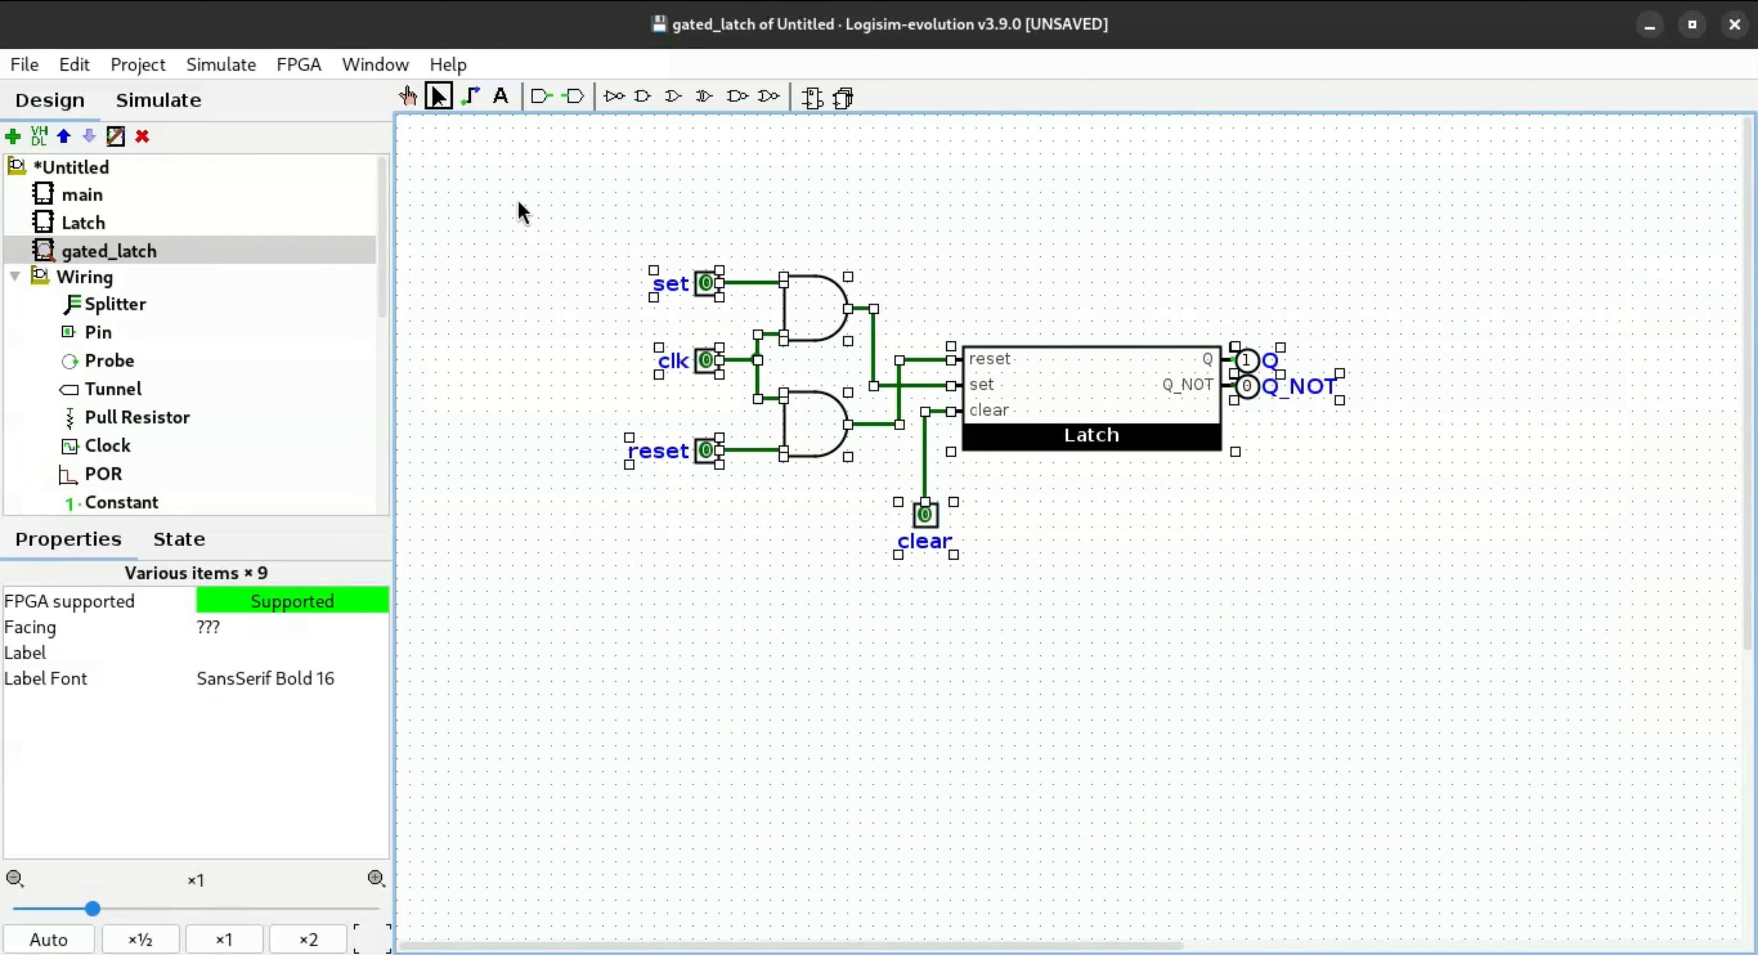
{"action": "right_click", "coordinate": [114, 254]}
{"action": "left_click", "coordinate": [228, 443]}
Step: Add a new circuit named SR_FLIP_FLOP to the project
{"action": "left_click", "coordinate": [12, 136]}
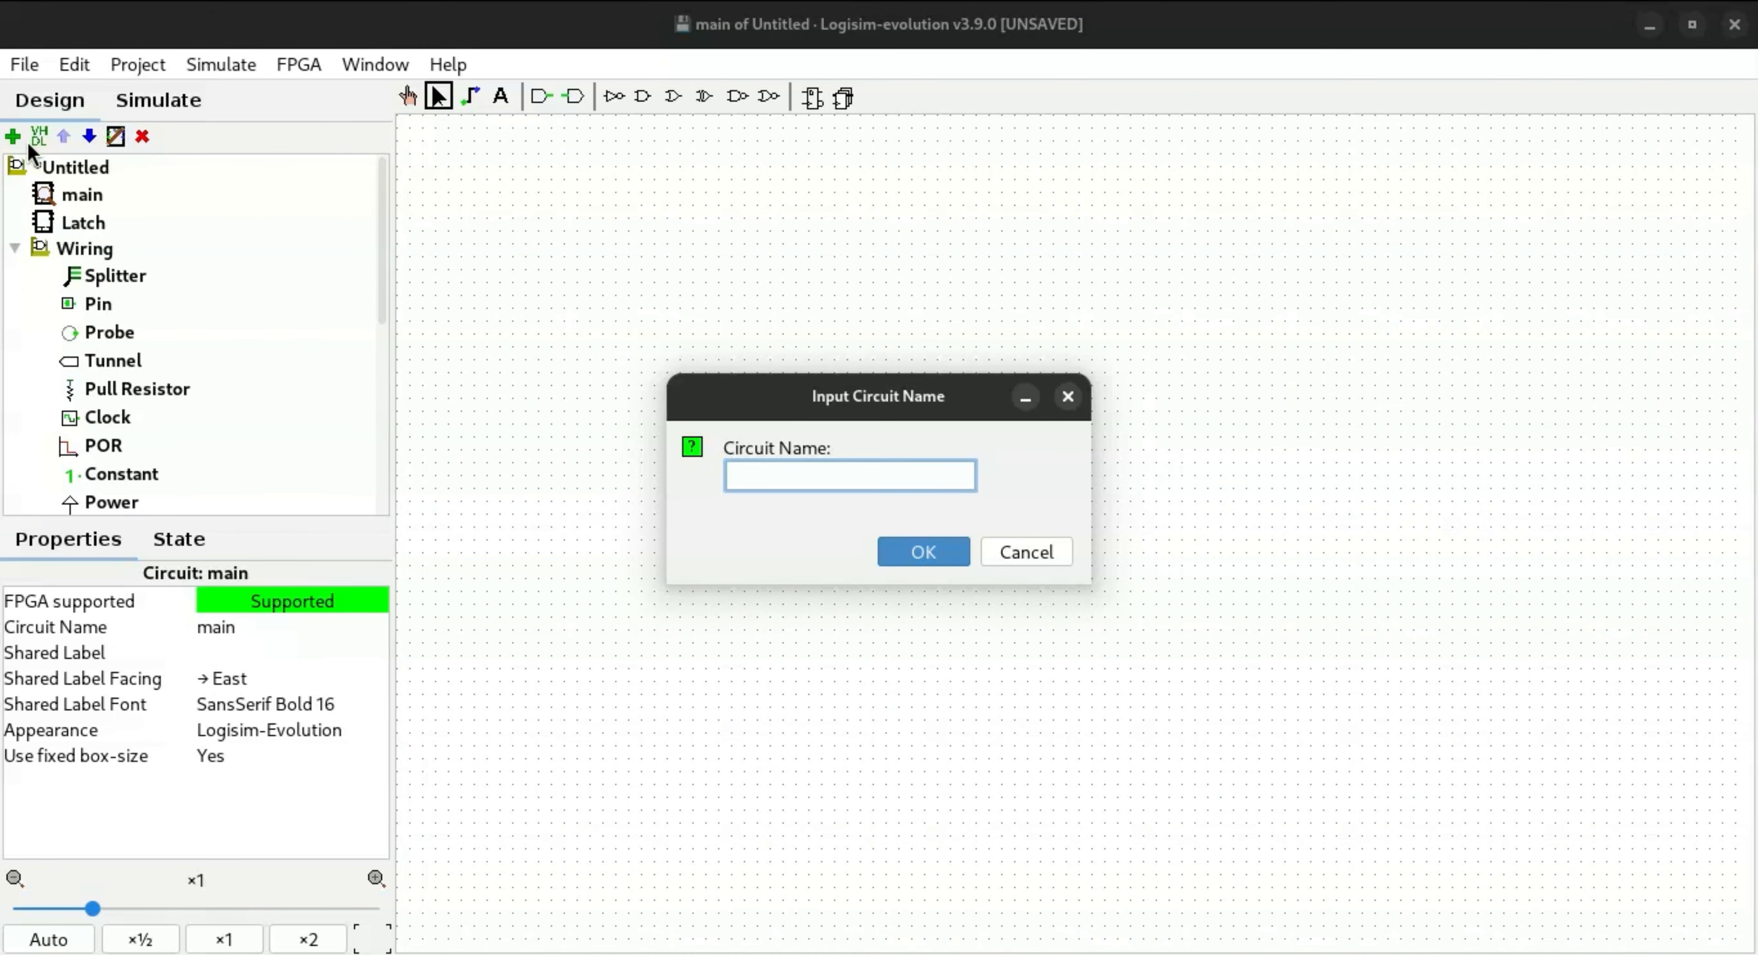
{"action": "type", "text": "SR_FLIP_FLOO"}
{"action": "key", "text": "BackSpace"}
{"action": "type", "text": "P"}
{"action": "key", "text": "Return"}
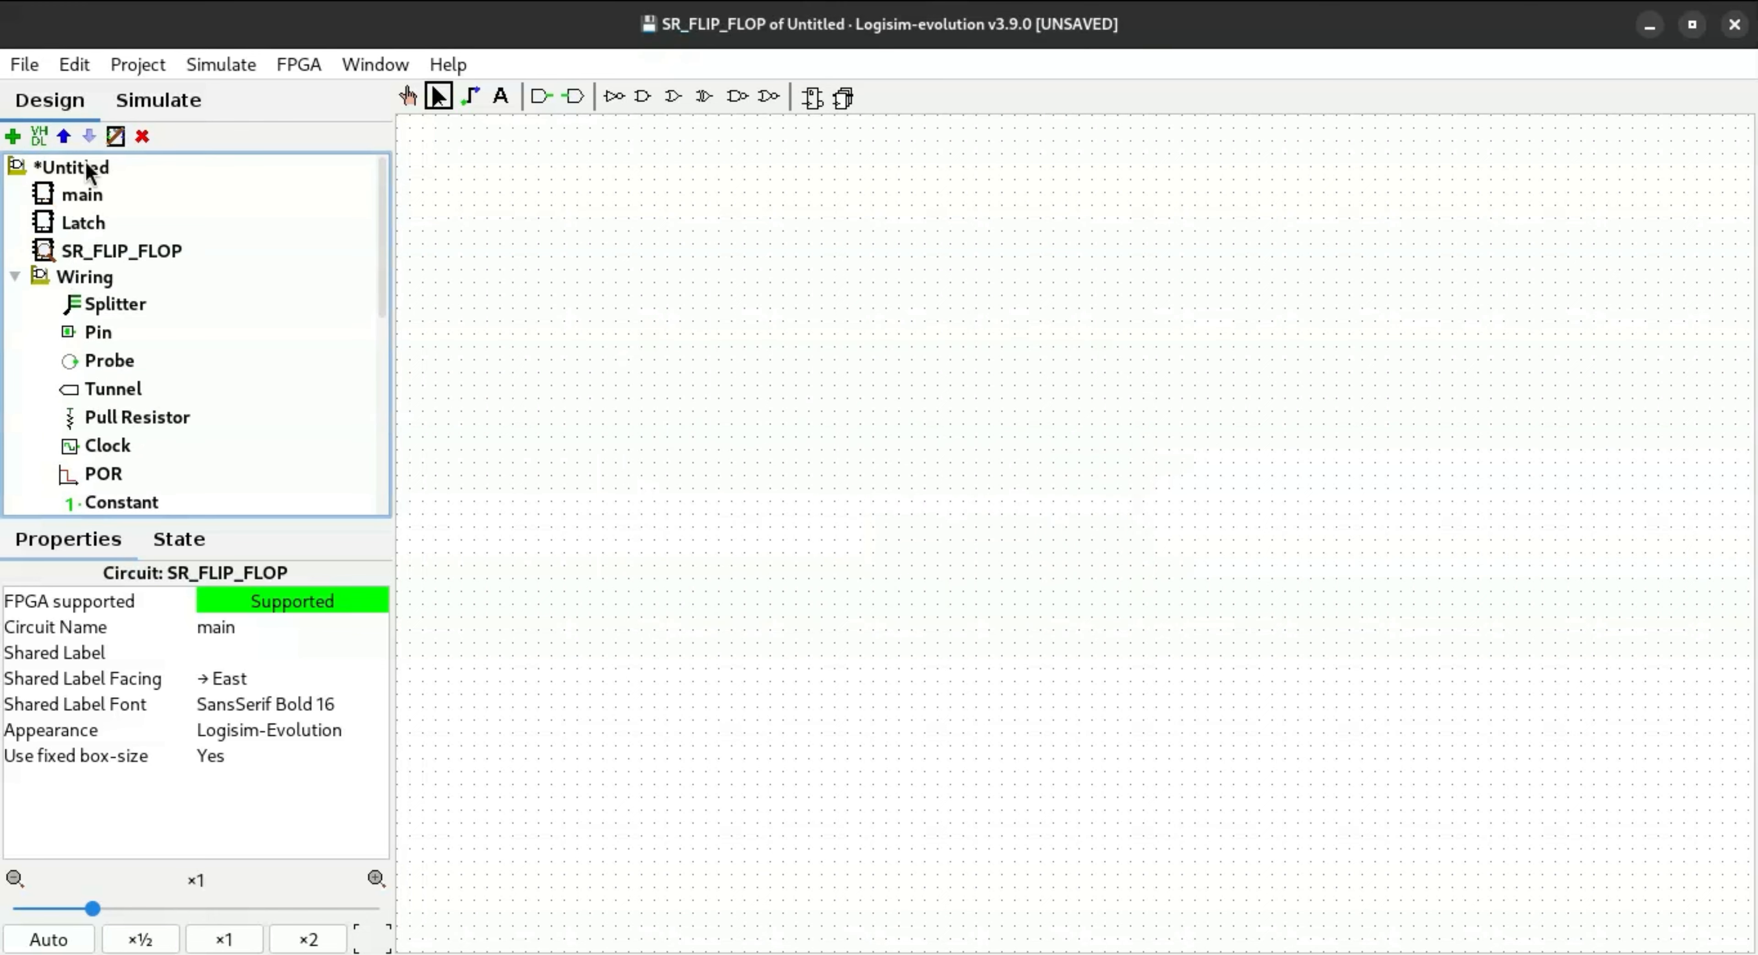
Step: Paste the copied gated latch components and wiring into the SR_FLIP_FLOP circuit and deselect them
{"action": "left_click", "coordinate": [833, 227]}
{"action": "key", "text": "ctrl+v"}
{"action": "left_click", "coordinate": [1023, 697]}
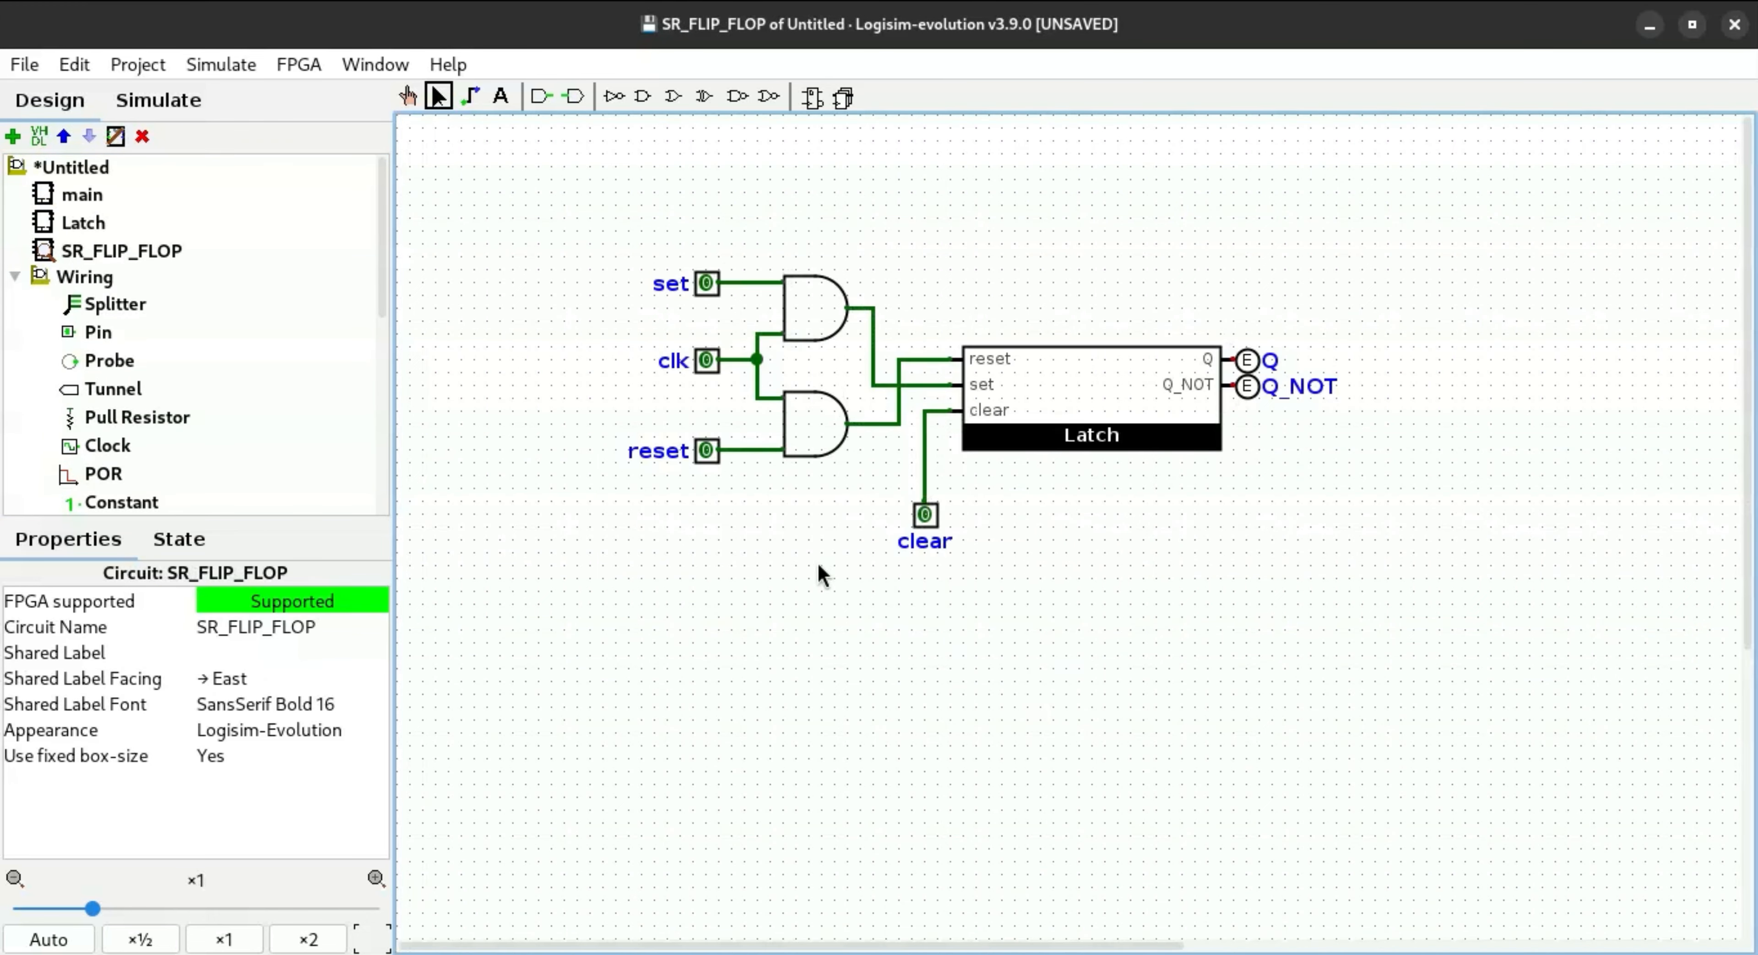